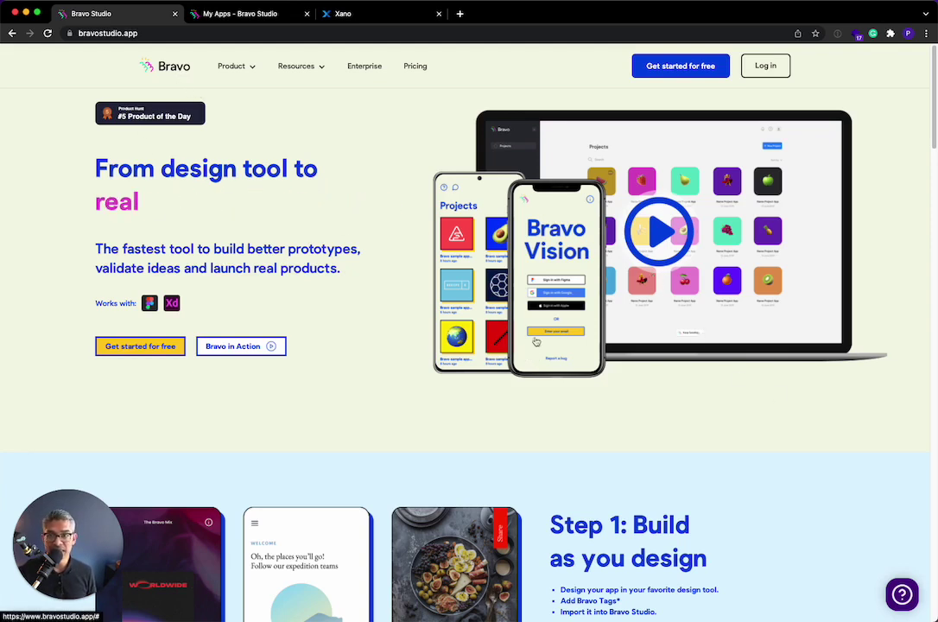
- Look over the Bravo homepage, then switch to the My Apps dashboard listing Foodgram with Xano
{"action": "scroll", "coordinate": [609, 436], "scroll_direction": "down", "scroll_amount": 10}
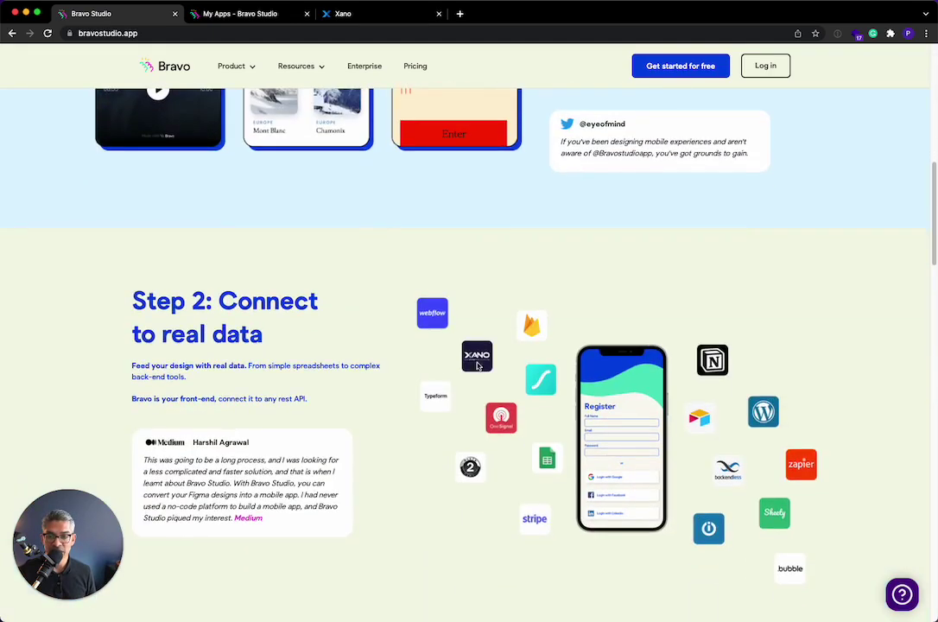
{"action": "scroll", "coordinate": [484, 367], "scroll_direction": "up", "scroll_amount": 12}
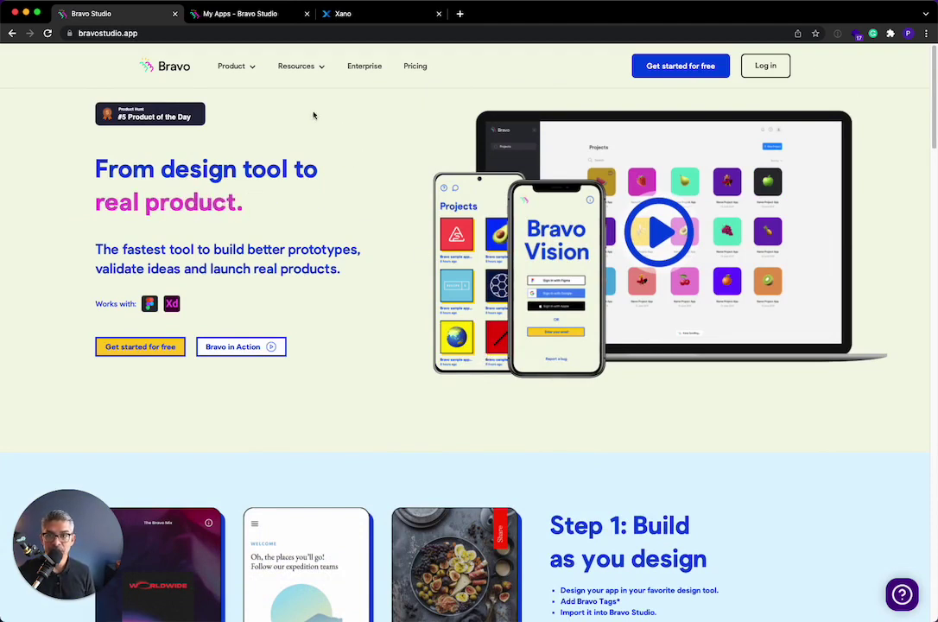
{"action": "left_click", "coordinate": [255, 18]}
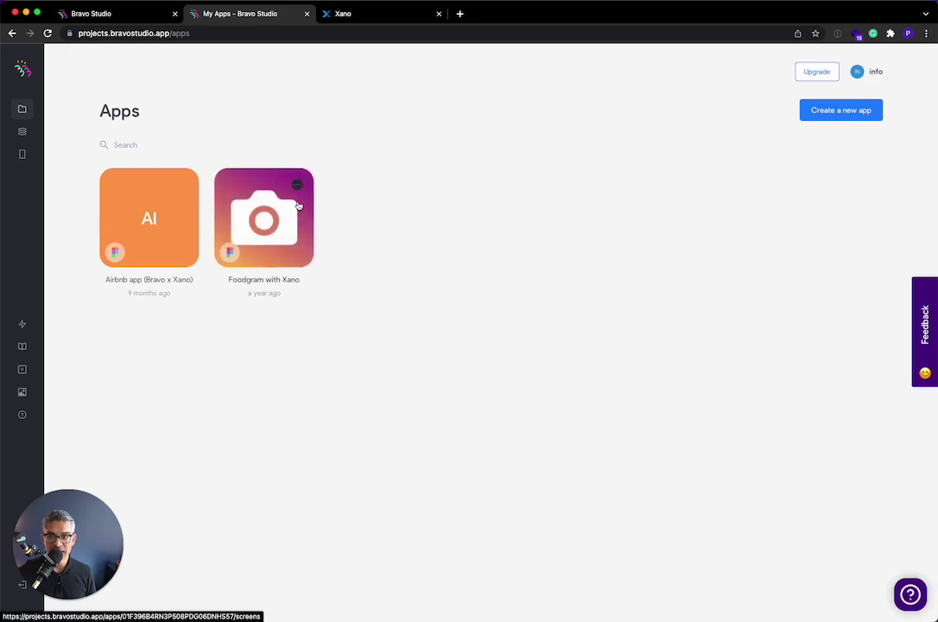
- Create a new API collection from scratch named 'Xano API'
{"action": "left_click", "coordinate": [21, 133]}
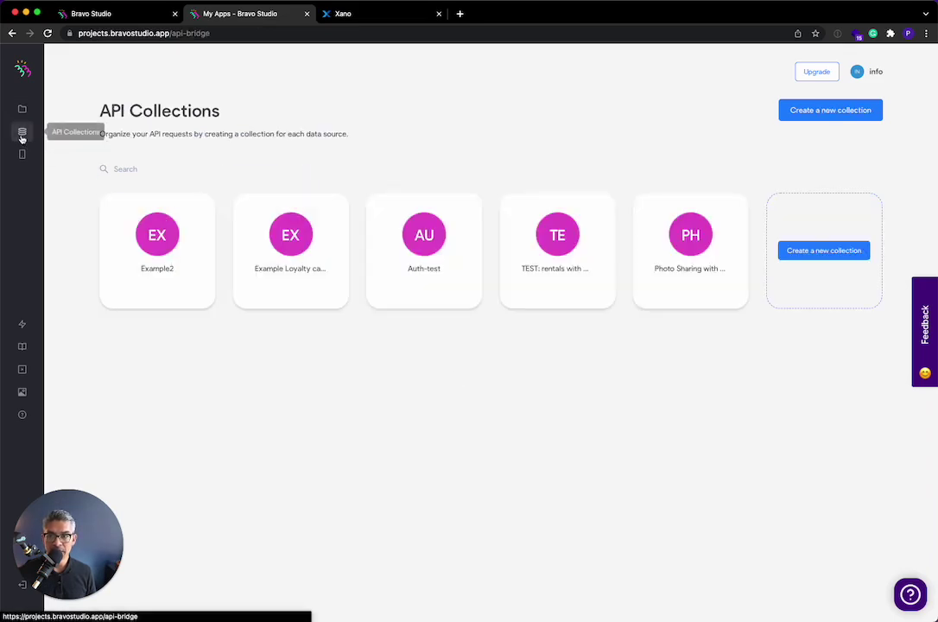
{"action": "left_click", "coordinate": [828, 113]}
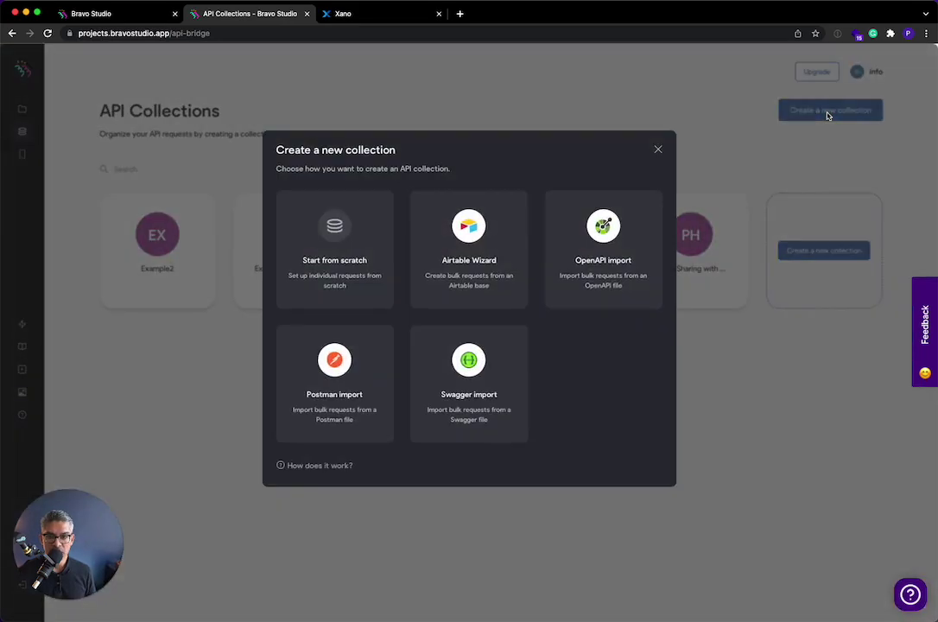
{"action": "left_click", "coordinate": [378, 251]}
{"action": "double_click", "coordinate": [391, 187]}
{"action": "type", "text": "Xano API"}
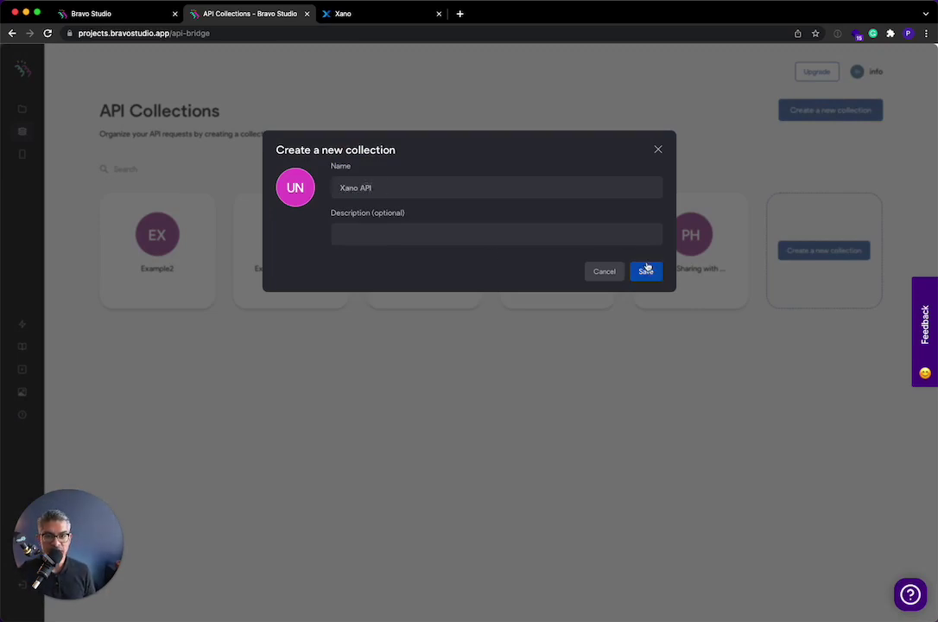
{"action": "left_click", "coordinate": [646, 269]}
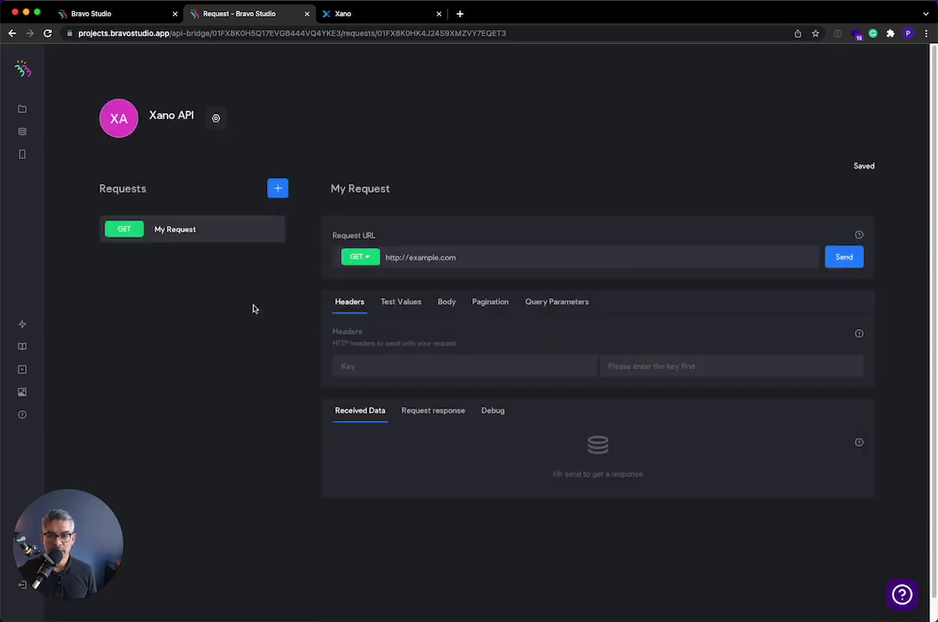
{"action": "left_click", "coordinate": [364, 15]}
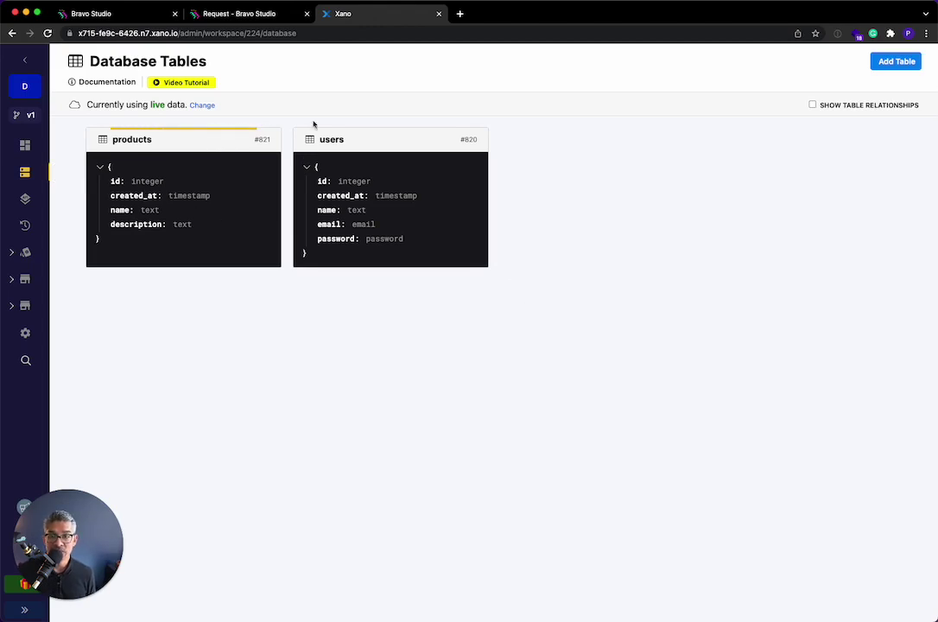
- Inspect the records in Xano's users and products database tables
{"action": "left_click", "coordinate": [439, 186]}
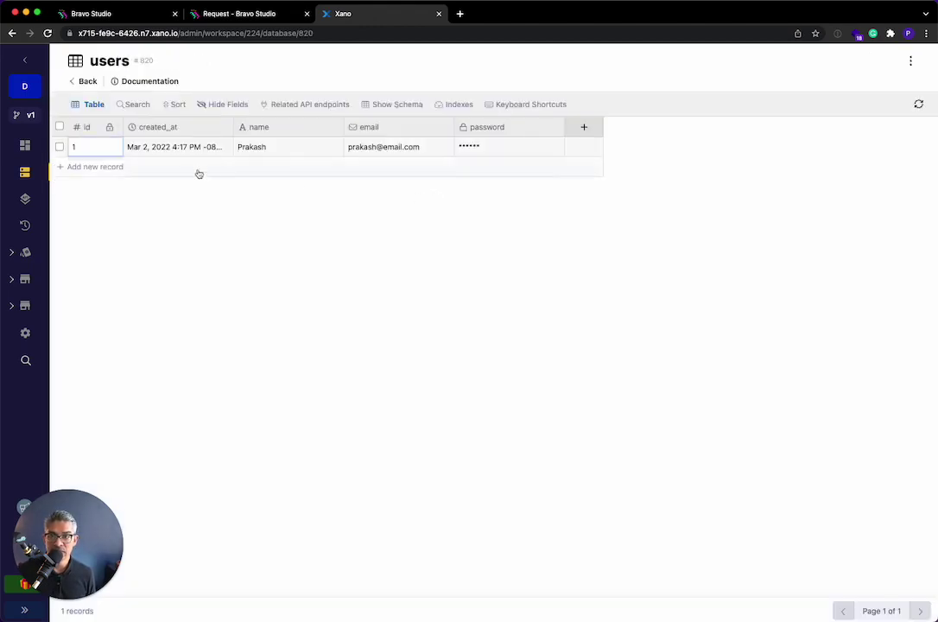
{"action": "left_click", "coordinate": [84, 82]}
{"action": "left_click", "coordinate": [204, 223]}
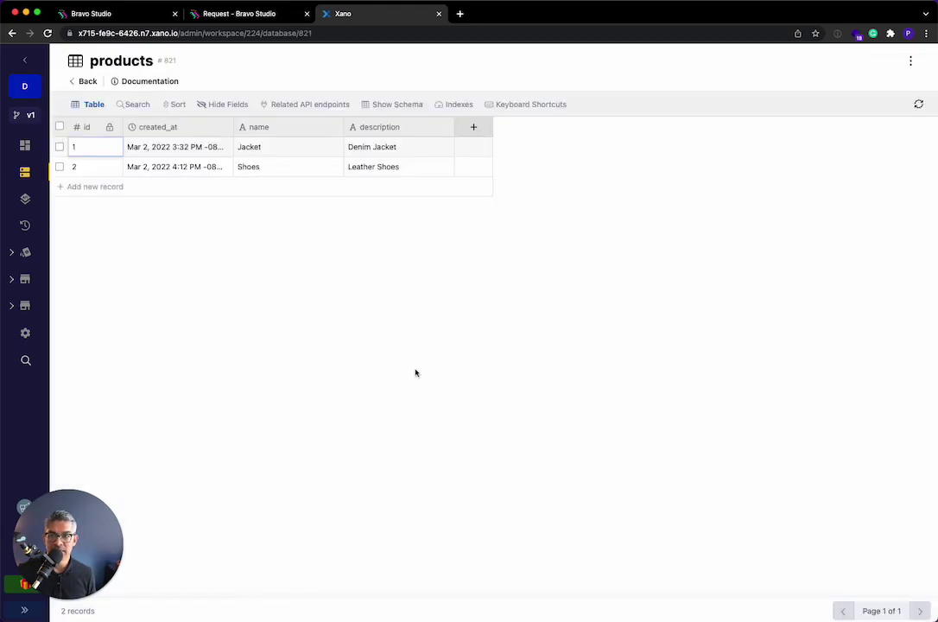
{"action": "left_click", "coordinate": [84, 82]}
- Open the Default API group to view its auth, products and users endpoints
{"action": "left_click", "coordinate": [25, 198]}
{"action": "left_click", "coordinate": [217, 165]}
{"action": "scroll", "coordinate": [318, 488], "scroll_direction": "down", "scroll_amount": 3}
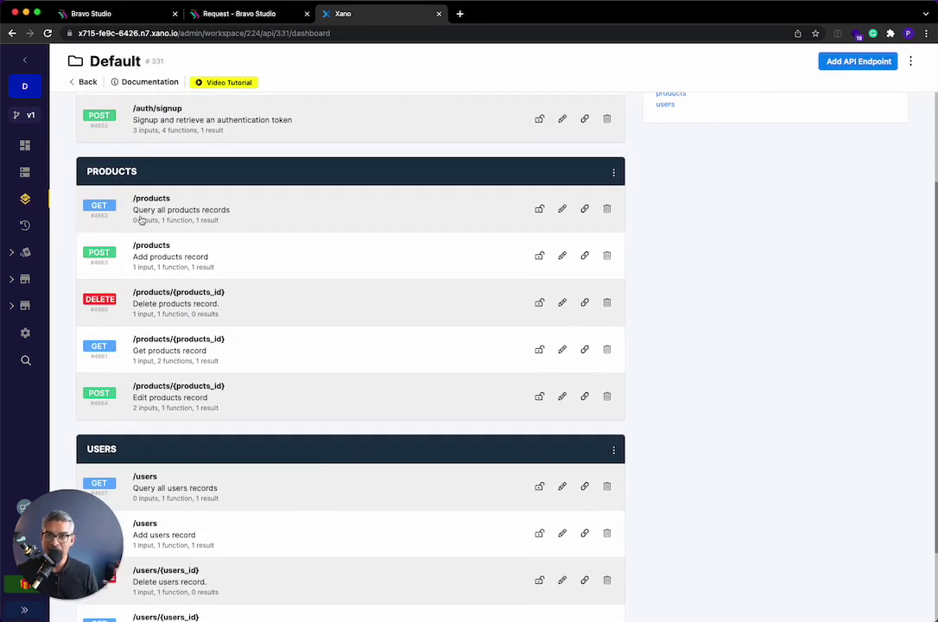
{"action": "scroll", "coordinate": [246, 372], "scroll_direction": "up", "scroll_amount": 3}
{"action": "scroll", "coordinate": [247, 372], "scroll_direction": "up", "scroll_amount": 1}
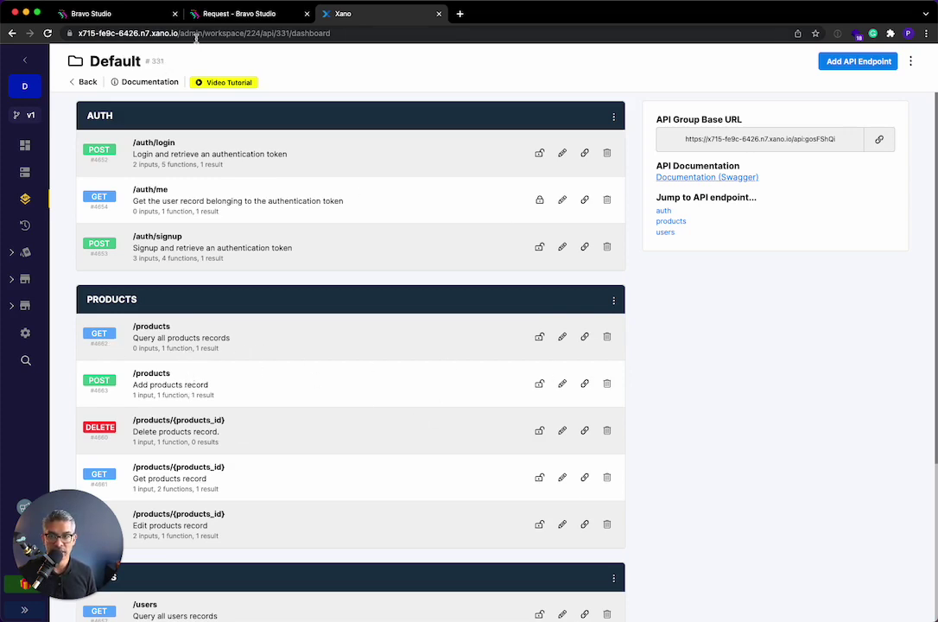
- Test-run GET /products, returning Jacket and Shoes, and copy its endpoint URL
{"action": "left_click", "coordinate": [197, 340]}
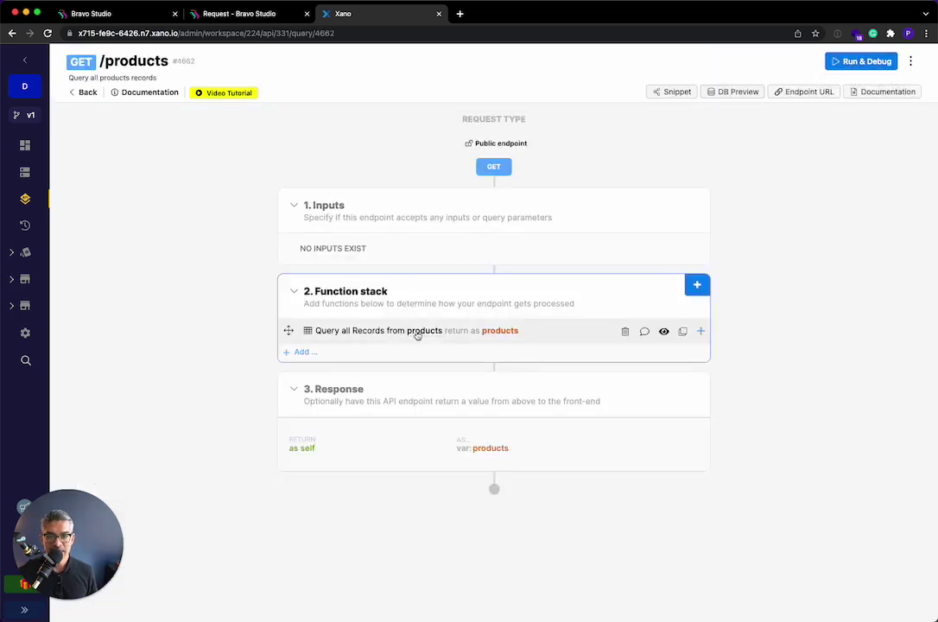
{"action": "left_click", "coordinate": [877, 61]}
{"action": "left_click", "coordinate": [895, 602]}
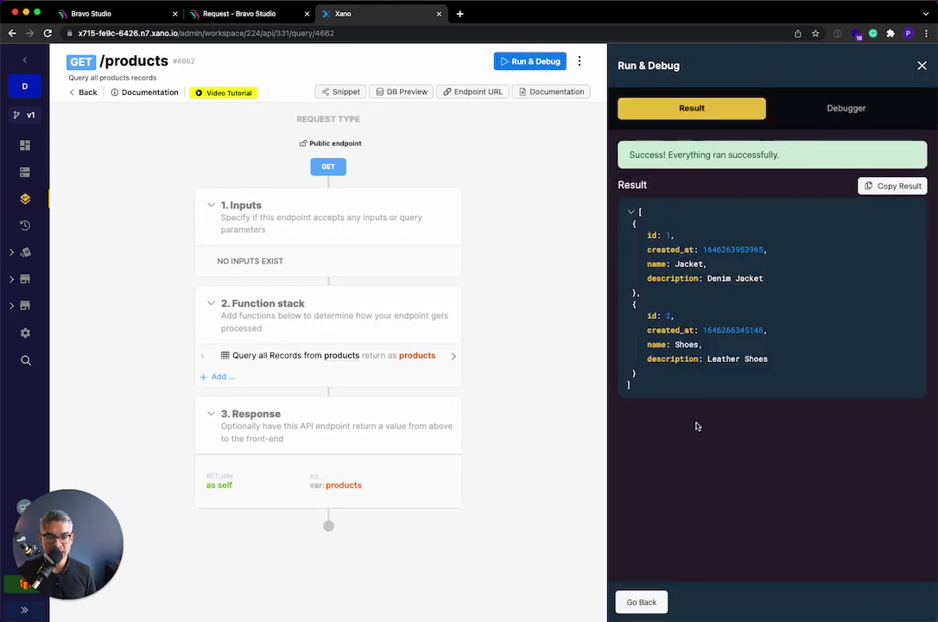
{"action": "left_click", "coordinate": [922, 67]}
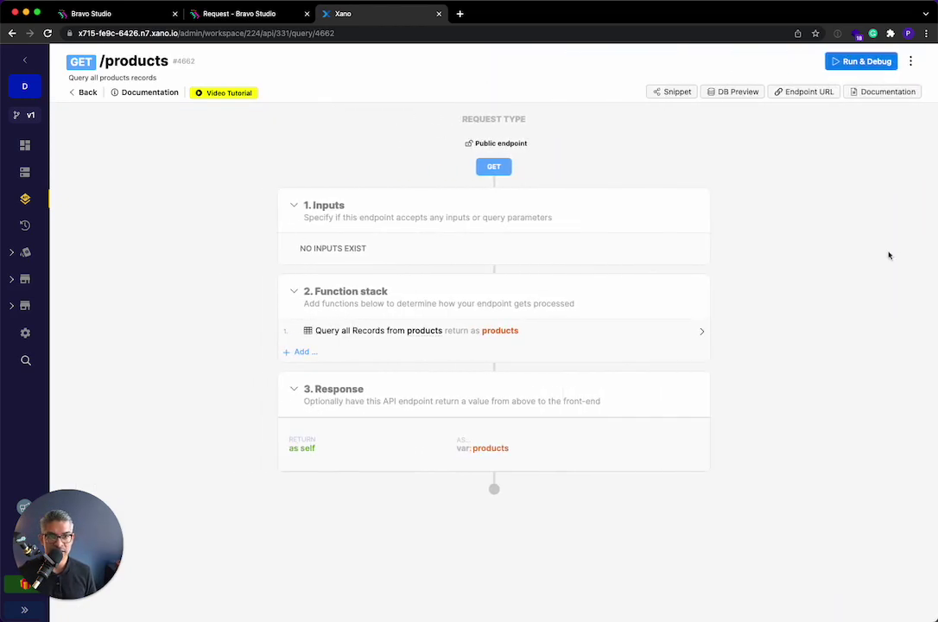
{"action": "left_click", "coordinate": [815, 97]}
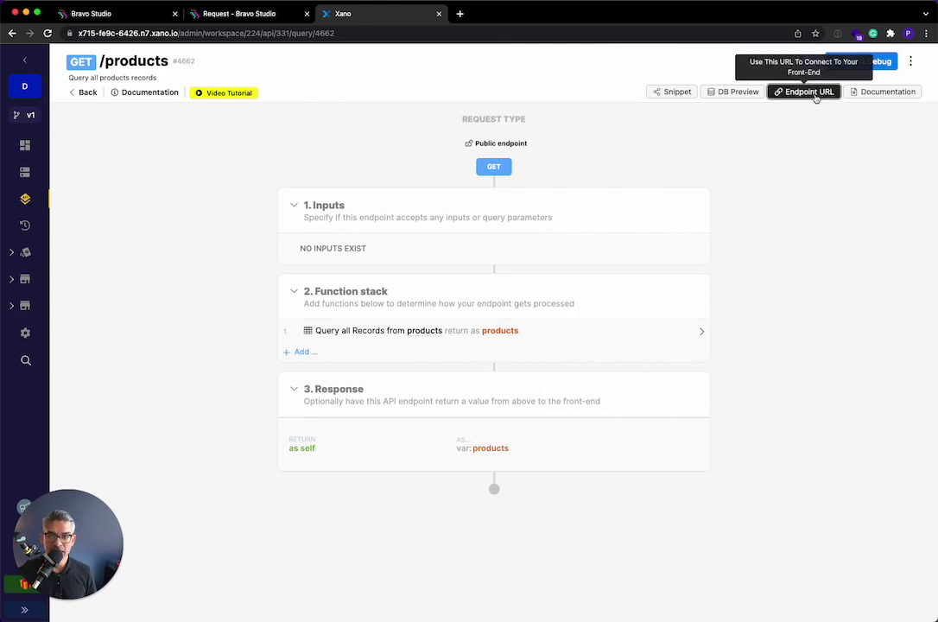
{"action": "left_click", "coordinate": [228, 14]}
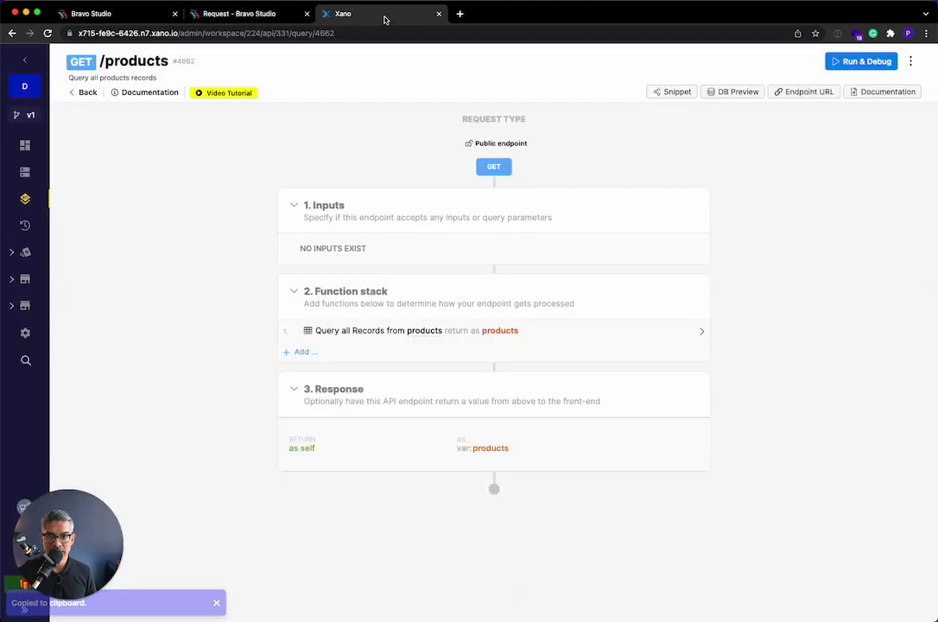
- Set My Request's URL to the Xano /products endpoint and send it
{"action": "left_click", "coordinate": [384, 15]}
{"action": "left_click", "coordinate": [247, 16]}
{"action": "triple_click", "coordinate": [442, 258]}
{"action": "key", "text": "super+v"}
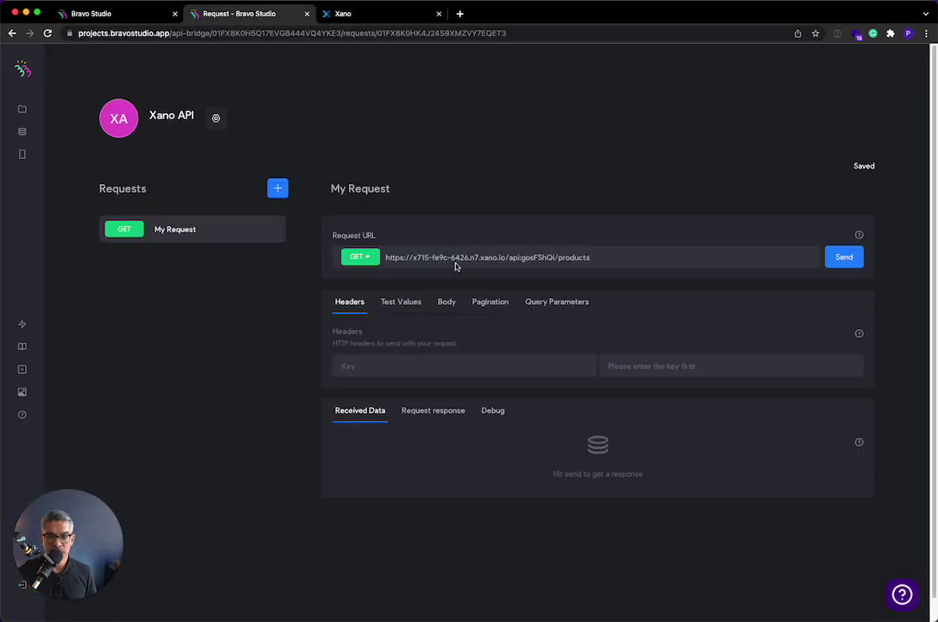
{"action": "left_click", "coordinate": [855, 267]}
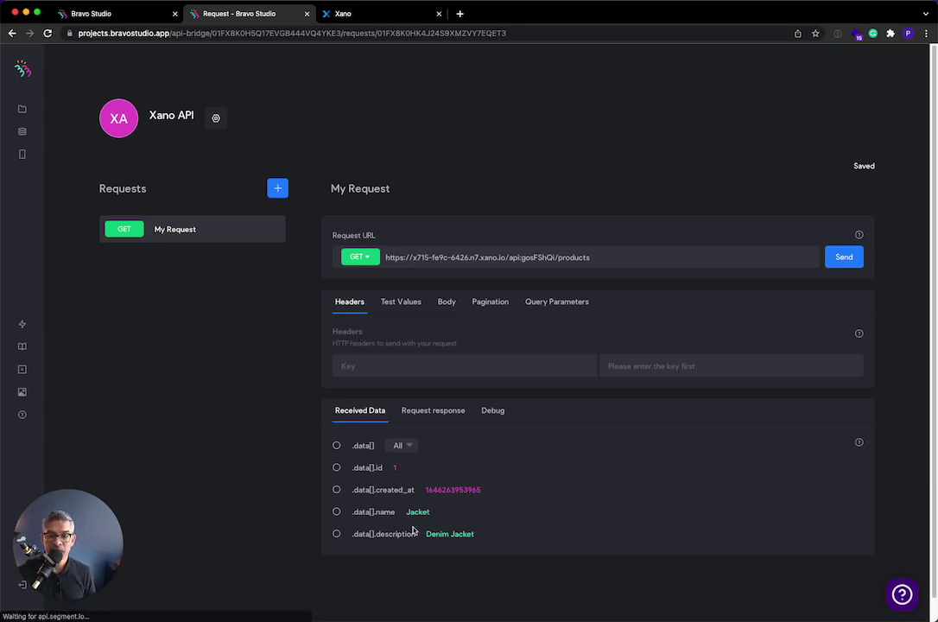
- Map id, name and description from the response, rename id to product_id, and add a second request
{"action": "left_click", "coordinate": [337, 470]}
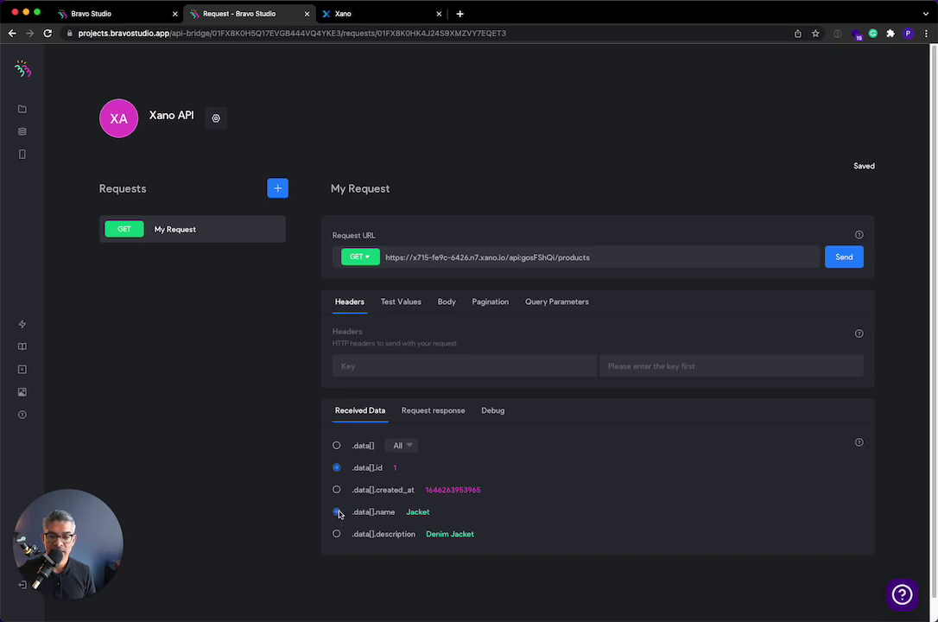
{"action": "left_click", "coordinate": [336, 536]}
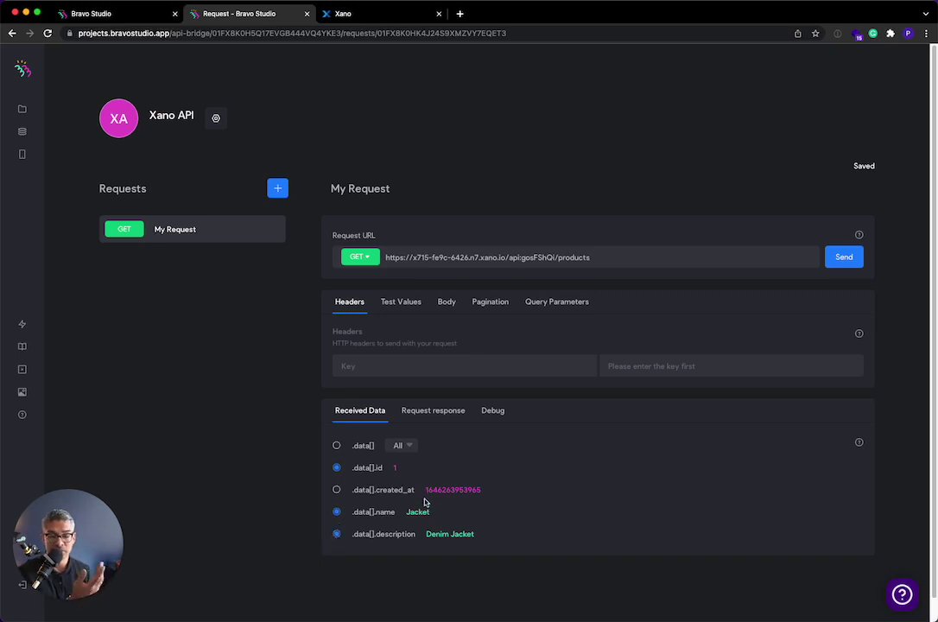
{"action": "left_click", "coordinate": [430, 413]}
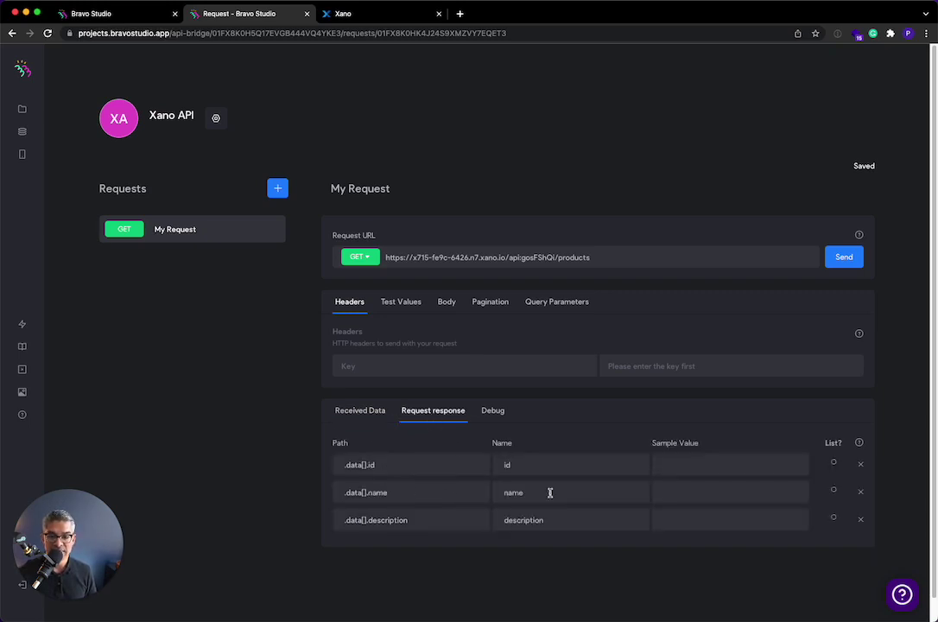
{"action": "left_click", "coordinate": [539, 465]}
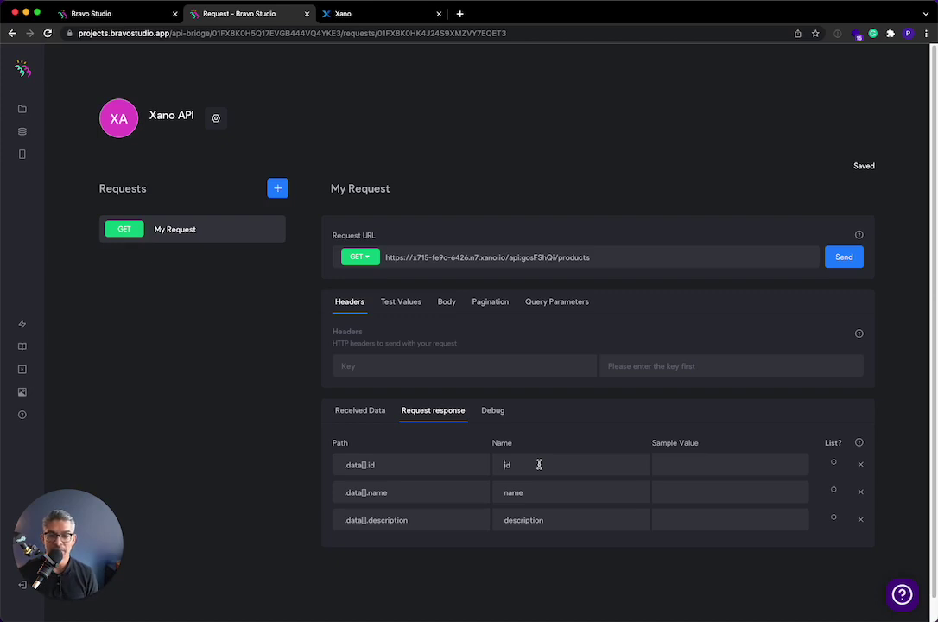
{"action": "type", "text": "product_"}
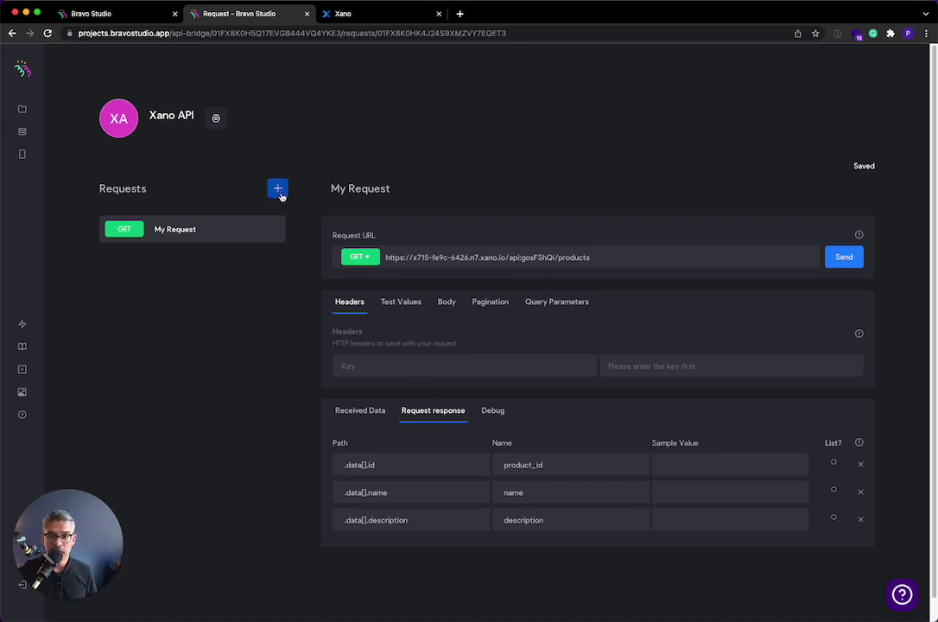
{"action": "left_click", "coordinate": [278, 190]}
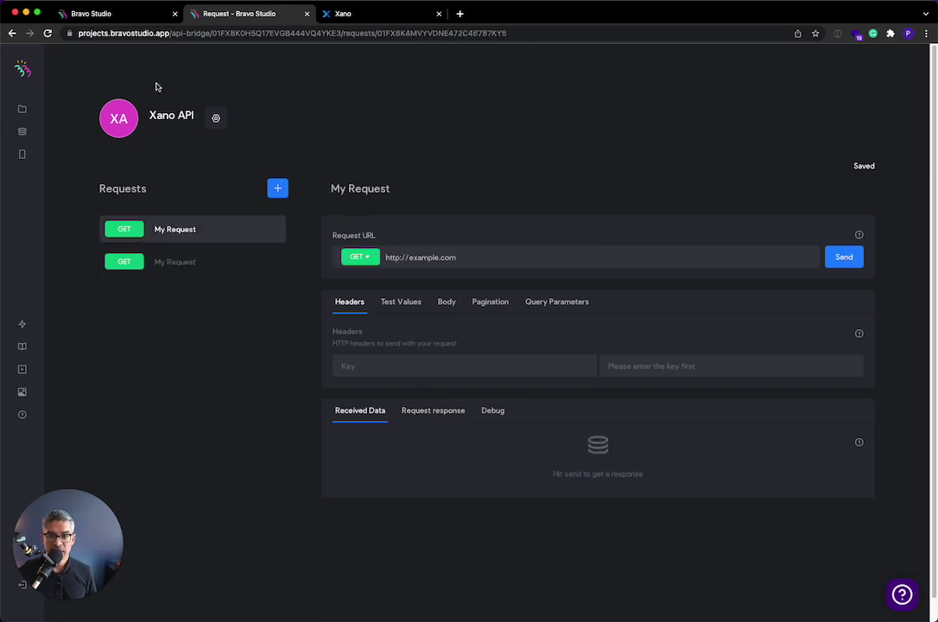
{"action": "left_click", "coordinate": [370, 14]}
- Copy the endpoint URL of Xano's GET /products/{products_id} endpoint
{"action": "left_click", "coordinate": [88, 93]}
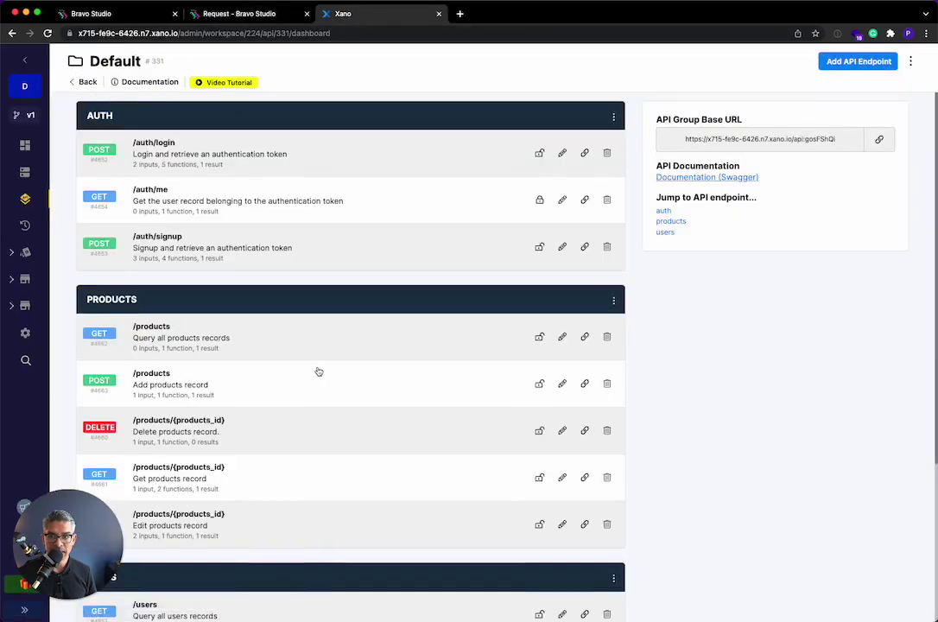
{"action": "scroll", "coordinate": [318, 371], "scroll_direction": "down", "scroll_amount": 3}
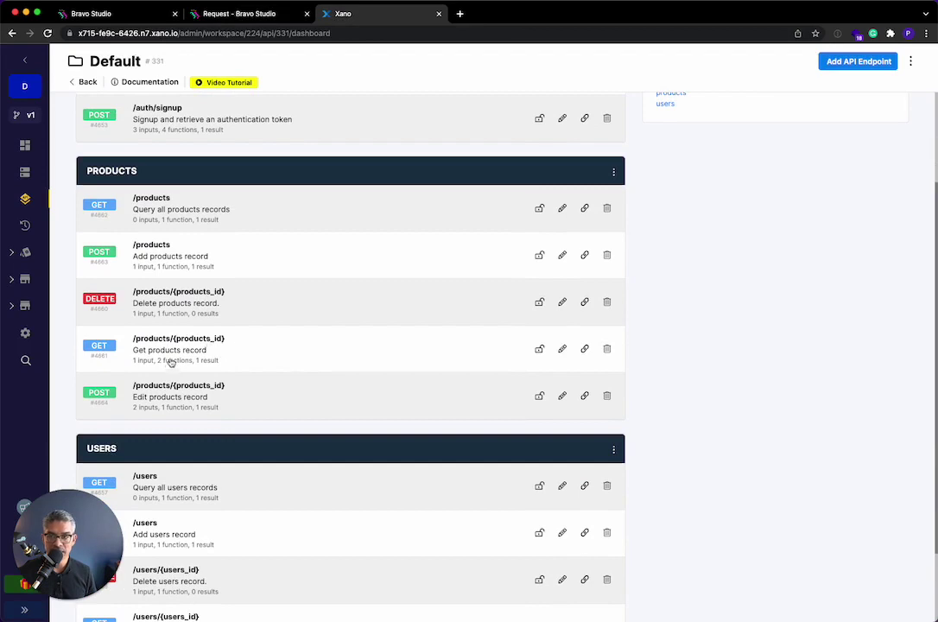
{"action": "left_click", "coordinate": [173, 356]}
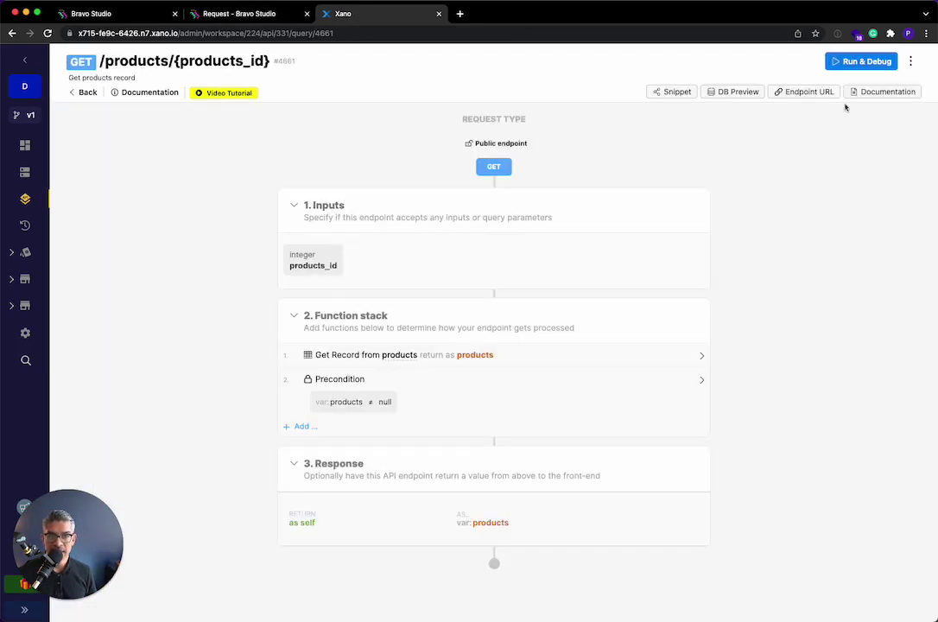
{"action": "left_click", "coordinate": [860, 61]}
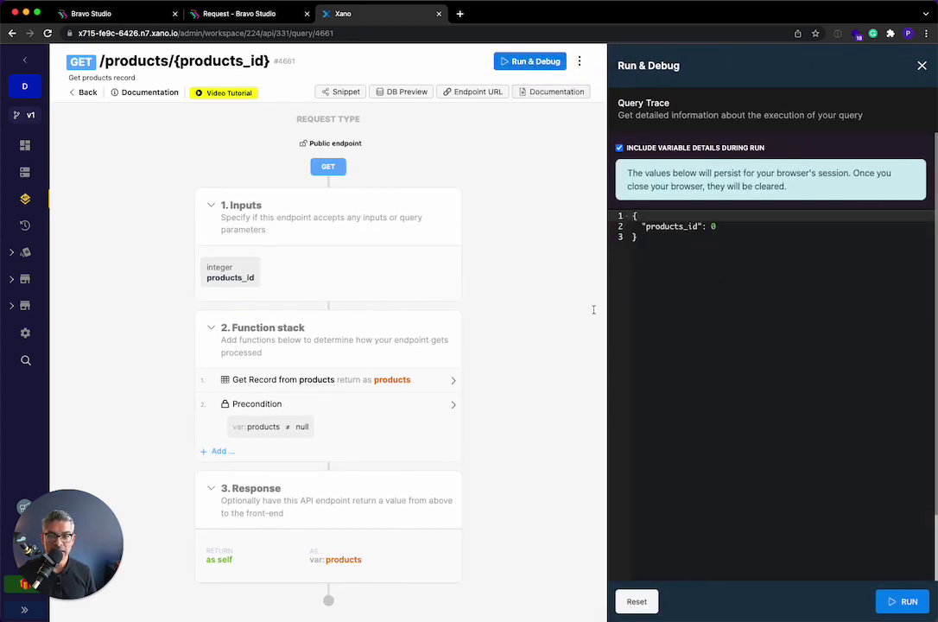
{"action": "left_click", "coordinate": [484, 94]}
{"action": "left_click", "coordinate": [251, 15]}
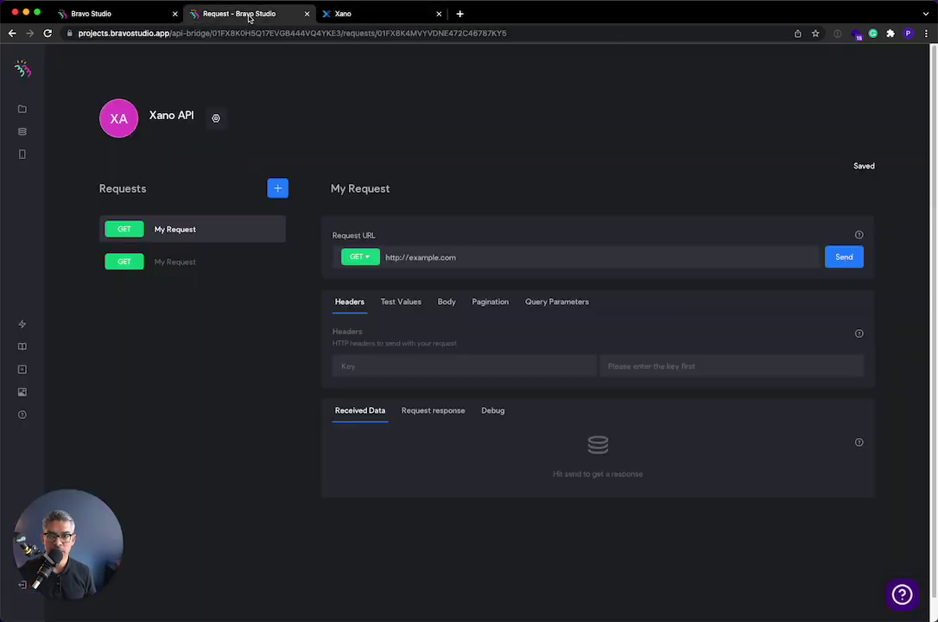
- Set the second request's URL to the Xano endpoint ending in products/${products_id}
{"action": "triple_click", "coordinate": [484, 260]}
{"action": "key", "text": "super+v"}
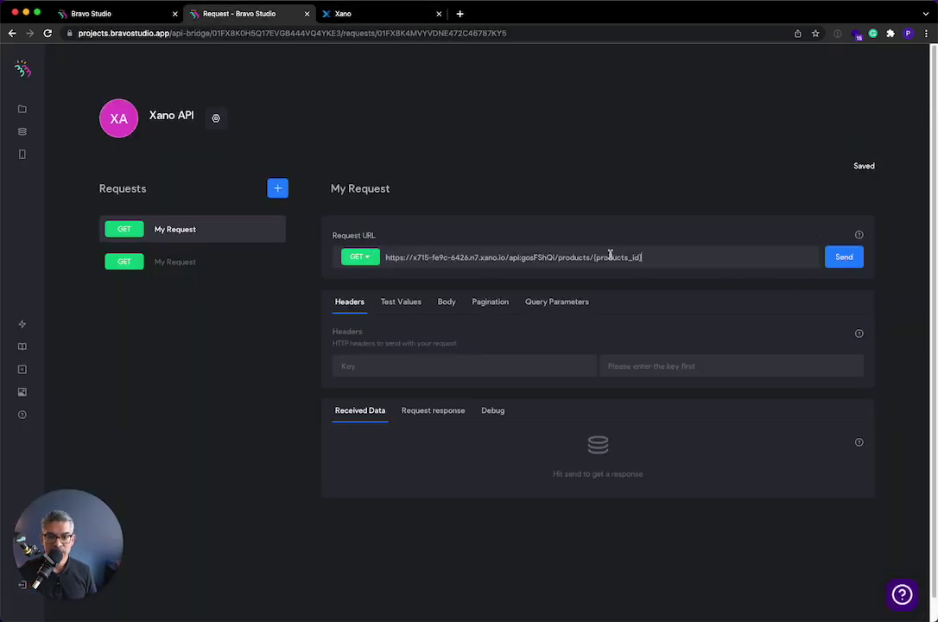
{"action": "left_click_drag", "start_coordinate": [594, 257], "coordinate": [642, 257]}
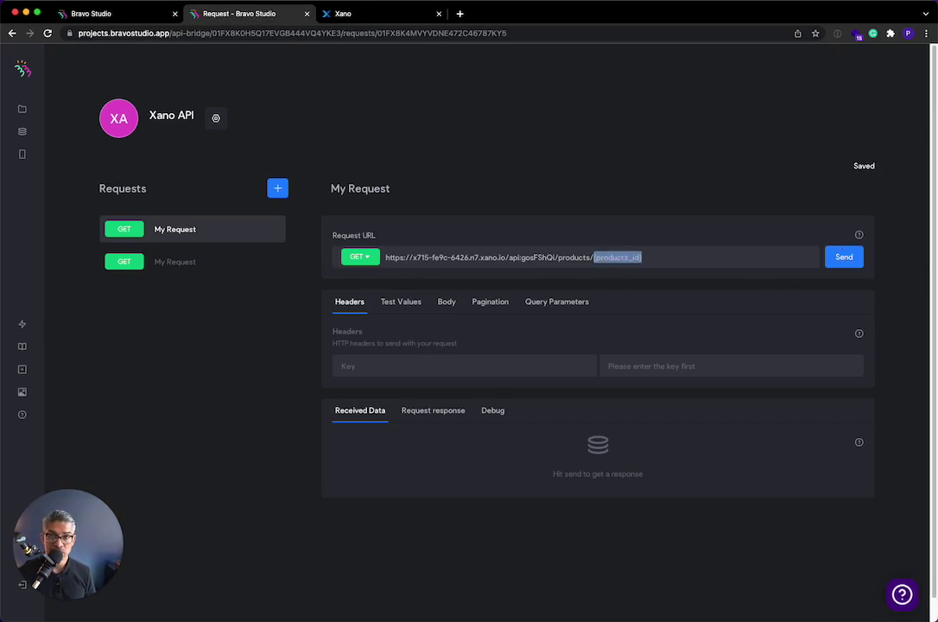
{"action": "left_click", "coordinate": [593, 257]}
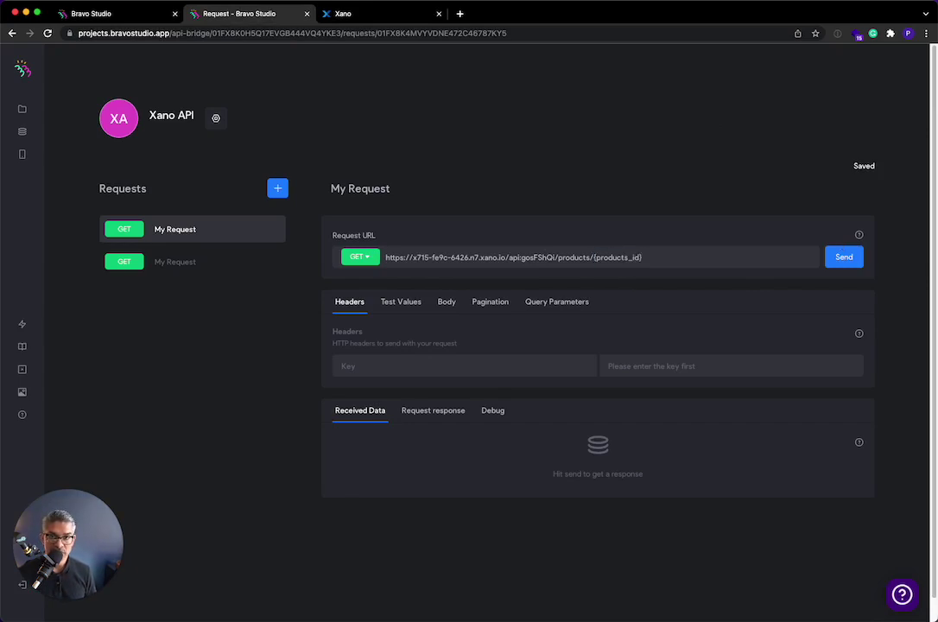
{"action": "type", "text": "$"}
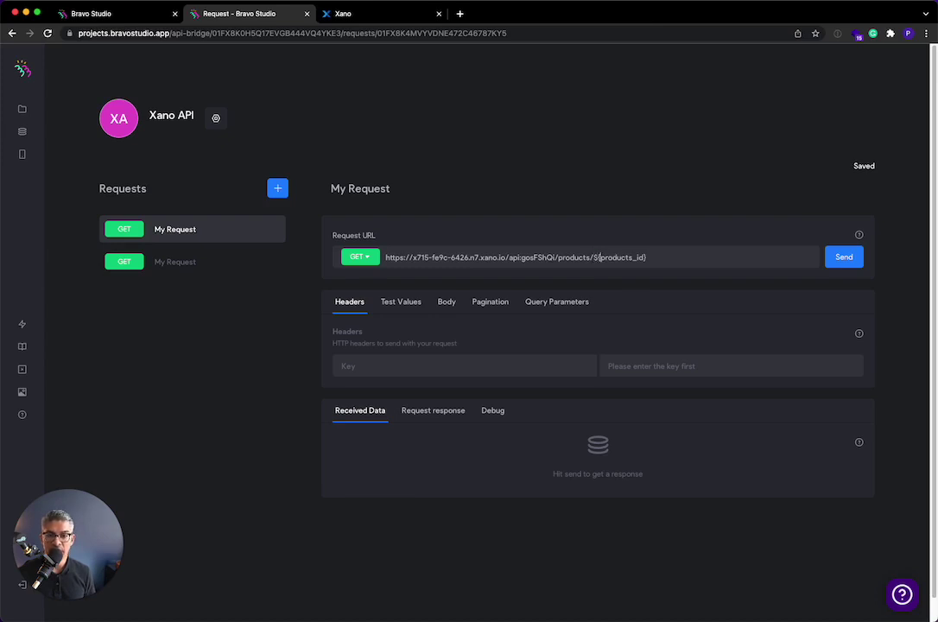
{"action": "double_click", "coordinate": [623, 256]}
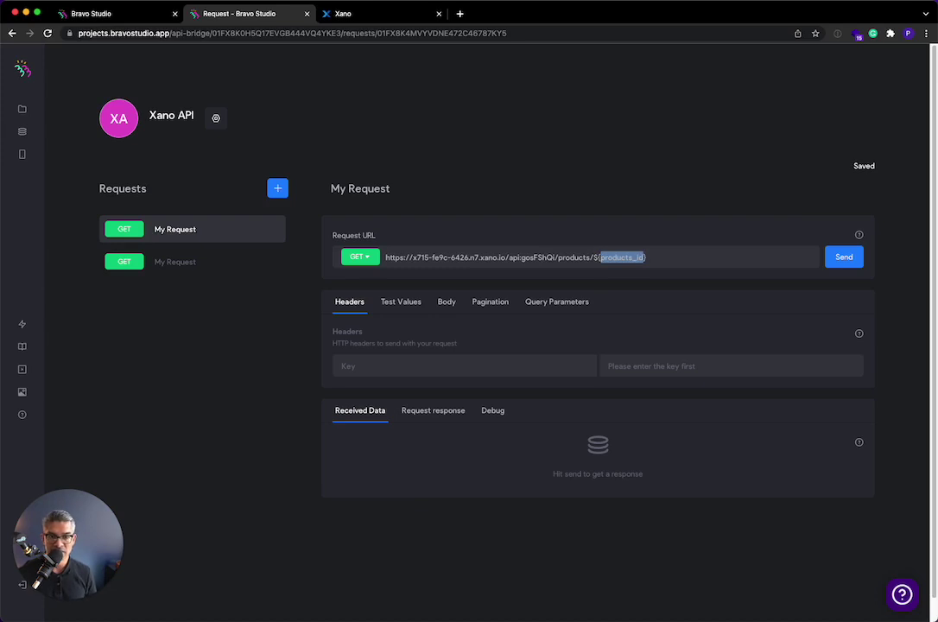
{"action": "left_click_drag", "start_coordinate": [647, 256], "coordinate": [594, 257]}
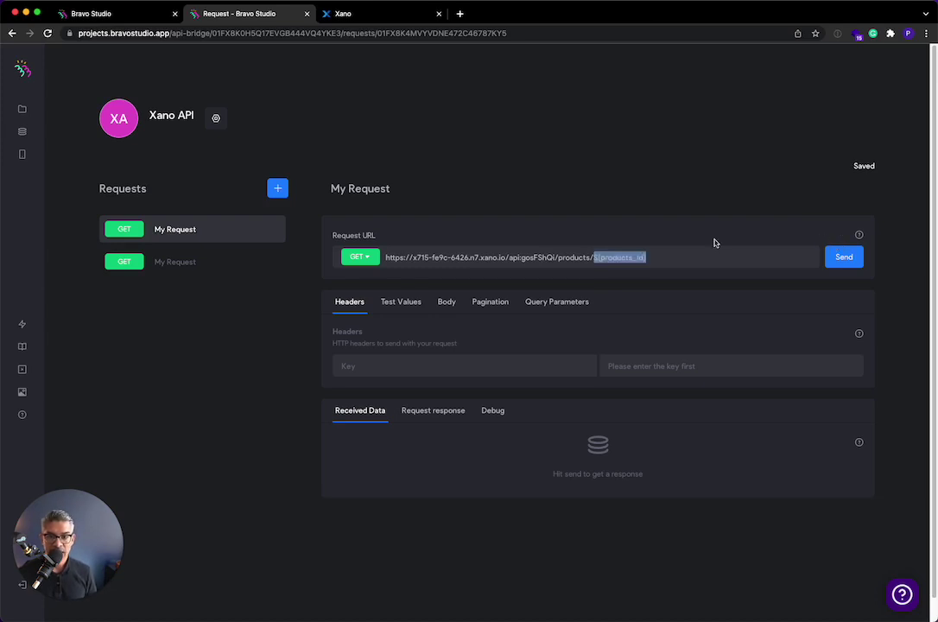
- Make the request body JSON and grab the sample JSON input from Xano's Run & Debug panel
{"action": "left_click", "coordinate": [446, 302]}
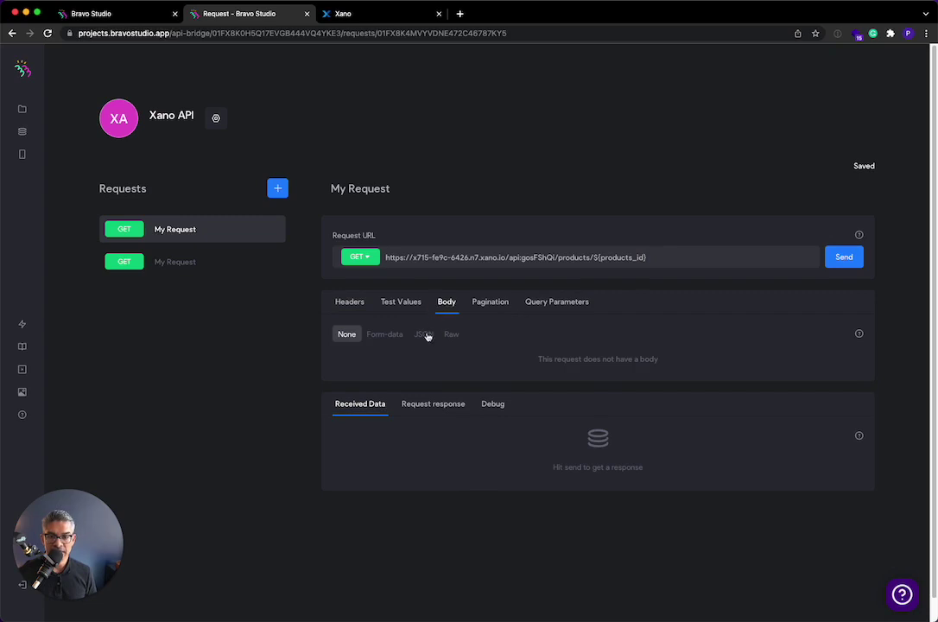
{"action": "left_click", "coordinate": [423, 333]}
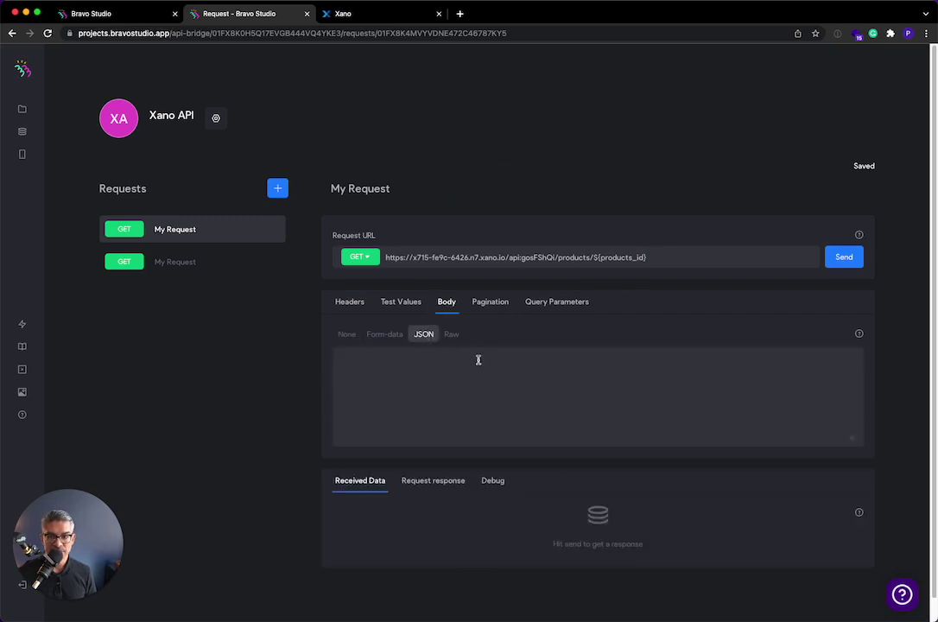
{"action": "left_click", "coordinate": [368, 16]}
{"action": "left_click", "coordinate": [681, 233]}
{"action": "key", "text": "ctrl+a"}
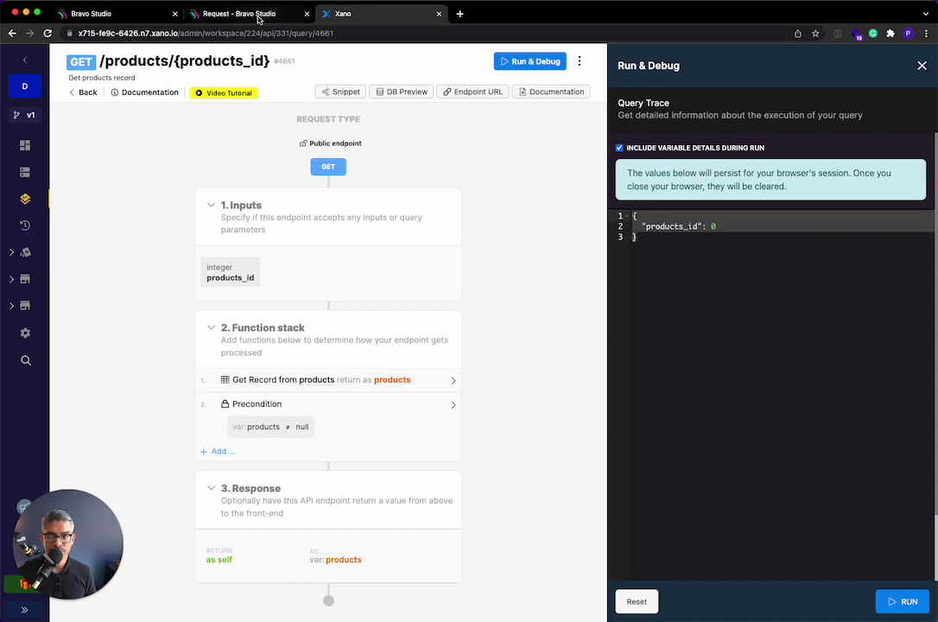
{"action": "left_click", "coordinate": [237, 13]}
- Paste the sample JSON into the body and change products_id's value from 0 to ${products_id}
{"action": "key", "text": "ctrl+v"}
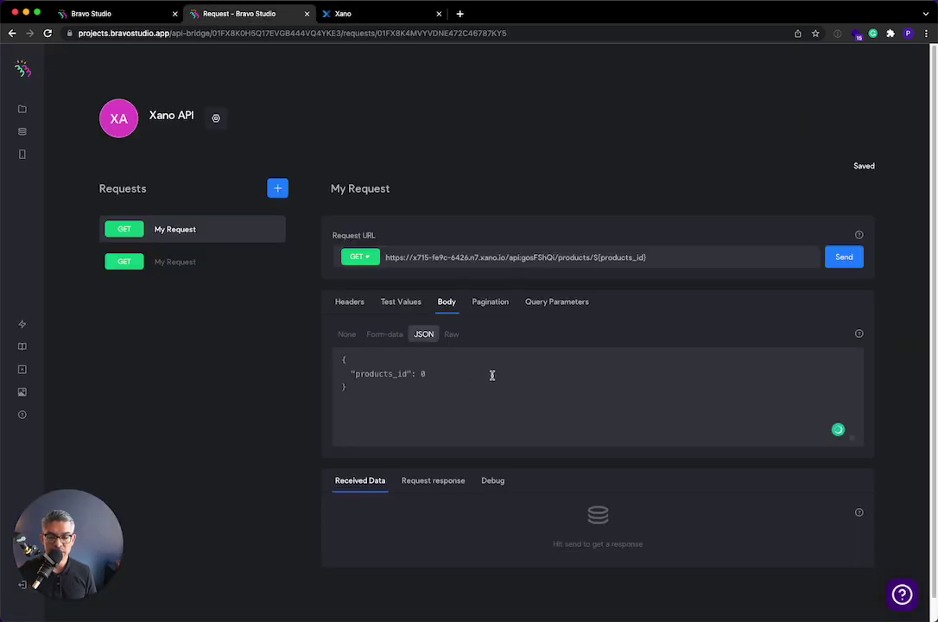
{"action": "left_click", "coordinate": [426, 374]}
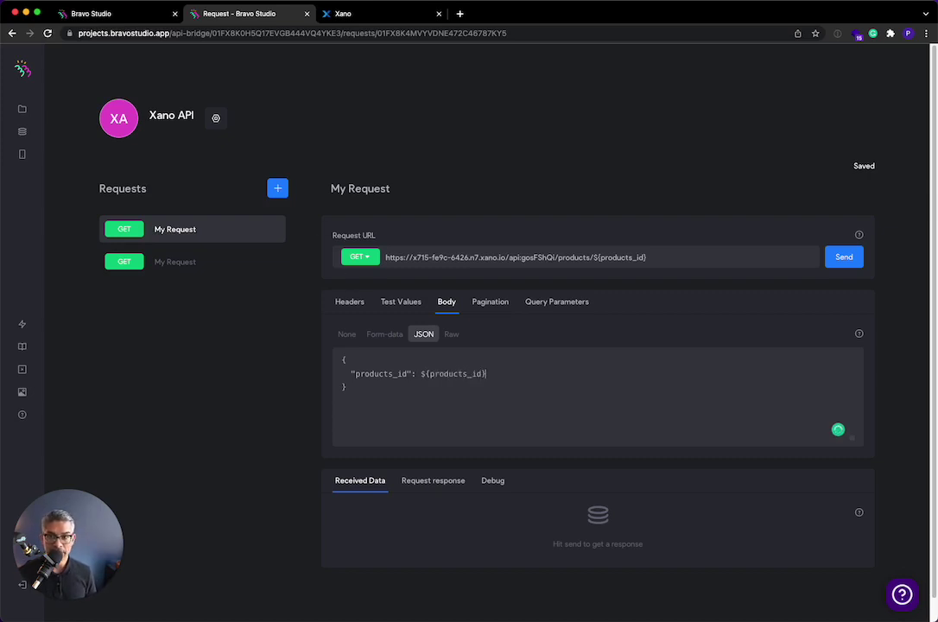
{"action": "left_click", "coordinate": [356, 5]}
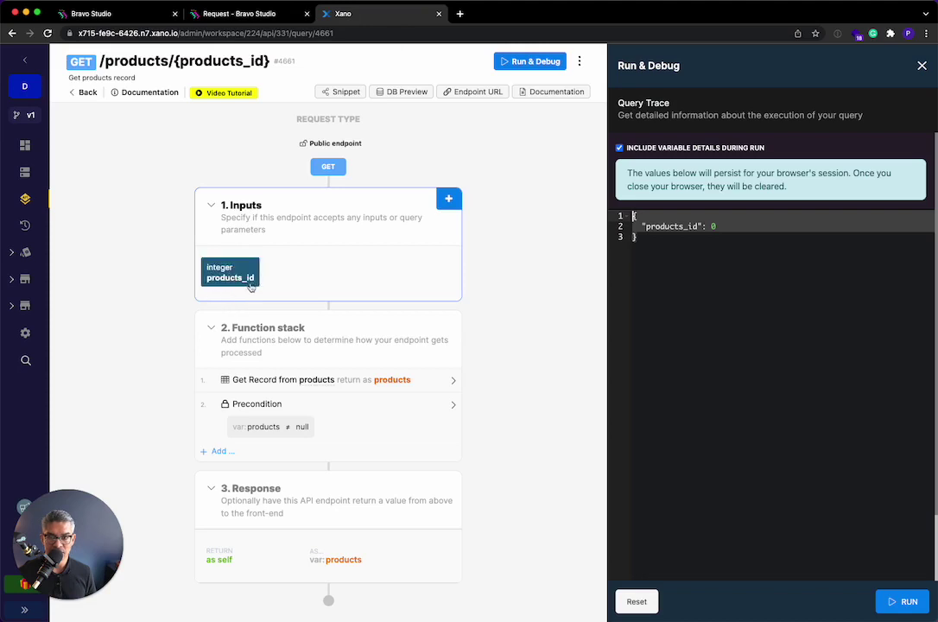
{"action": "left_click", "coordinate": [222, 14]}
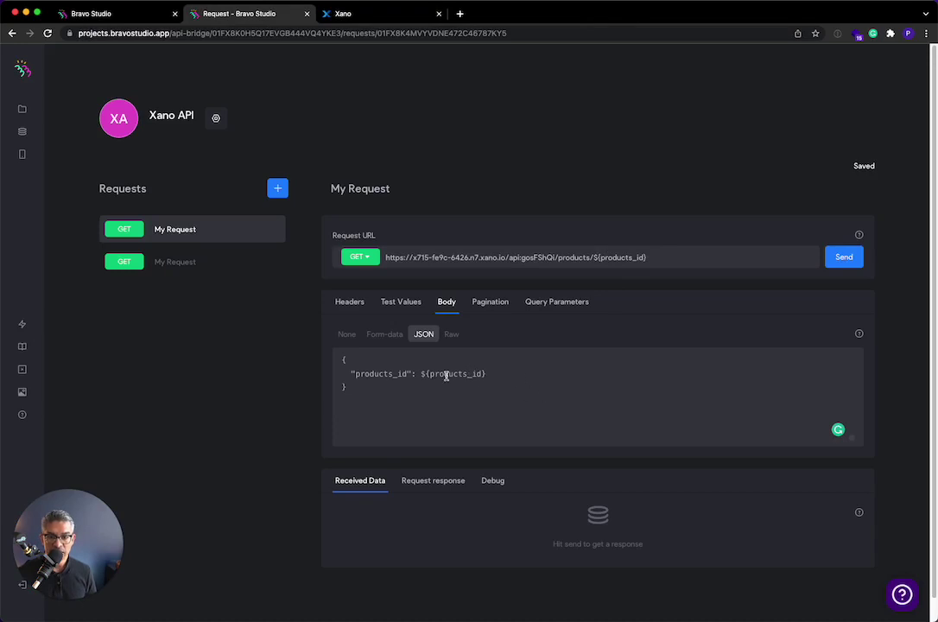
- Send the request from Test Values to generate the required products_id test row
{"action": "left_click", "coordinate": [411, 308]}
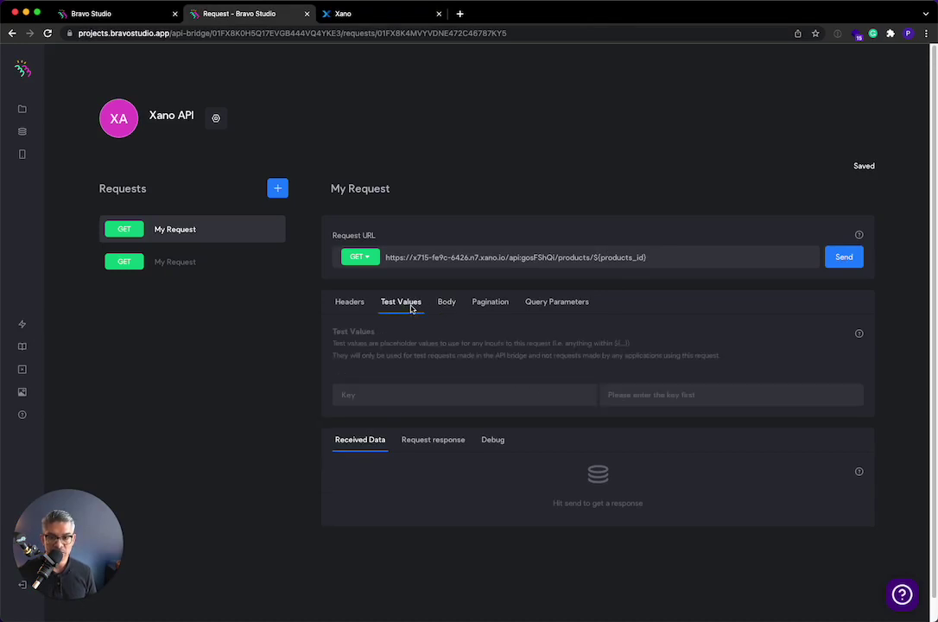
{"action": "left_click", "coordinate": [345, 395]}
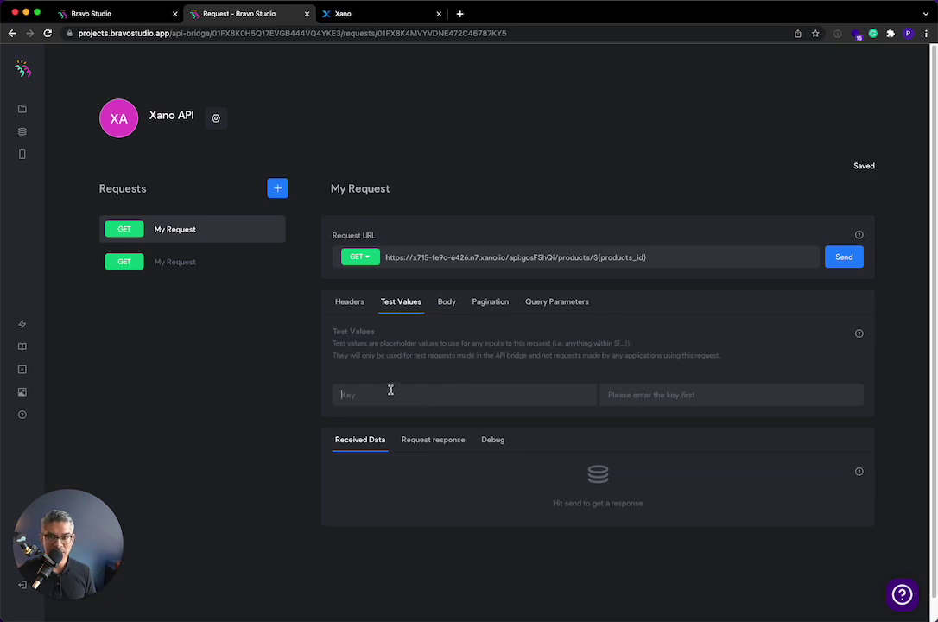
{"action": "left_click", "coordinate": [858, 265]}
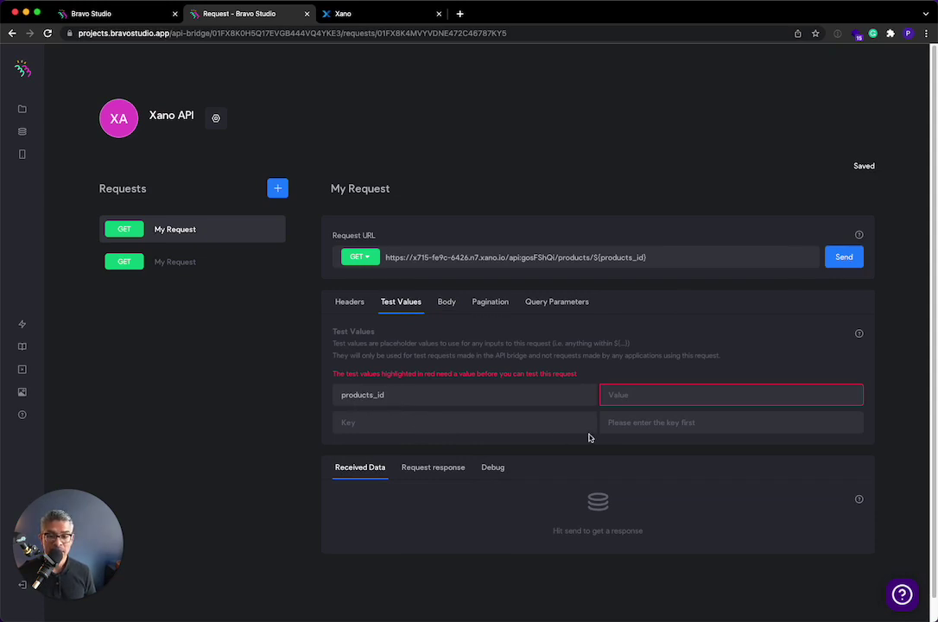
- Check the product ids in Xano's products table and set the products_id test value to 1
{"action": "left_click", "coordinate": [344, 16]}
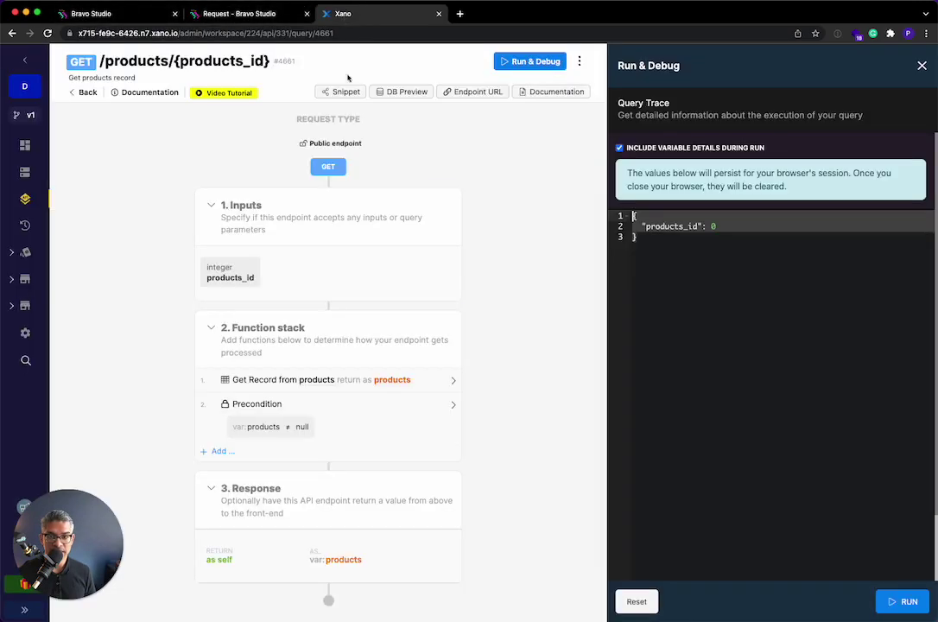
{"action": "left_click", "coordinate": [25, 172]}
{"action": "left_click", "coordinate": [139, 166]}
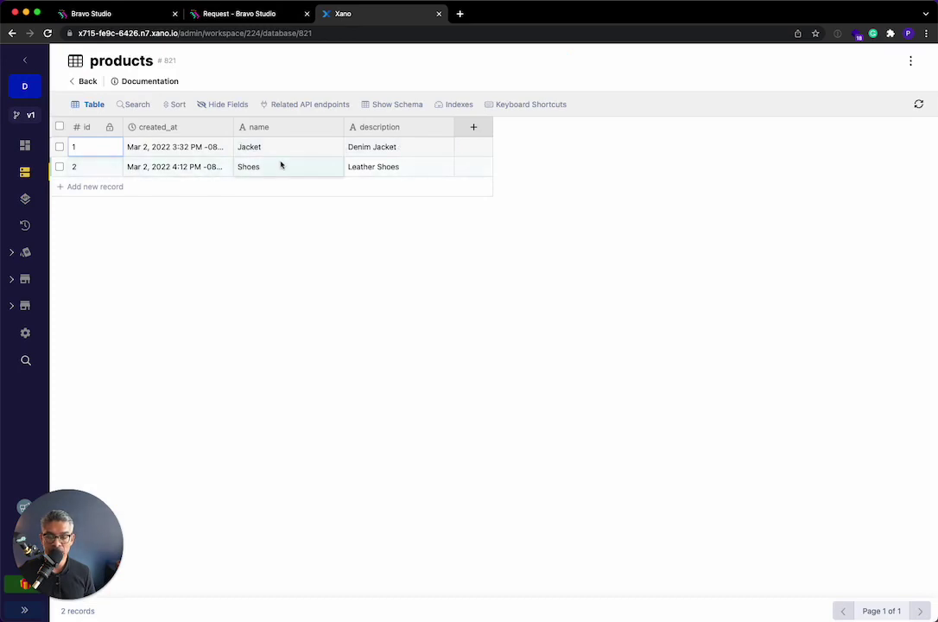
{"action": "left_click", "coordinate": [25, 198]}
{"action": "left_click", "coordinate": [278, 199]}
{"action": "scroll", "coordinate": [289, 305], "scroll_direction": "down", "scroll_amount": 3}
{"action": "left_click", "coordinate": [222, 356]}
{"action": "left_click", "coordinate": [273, 18]}
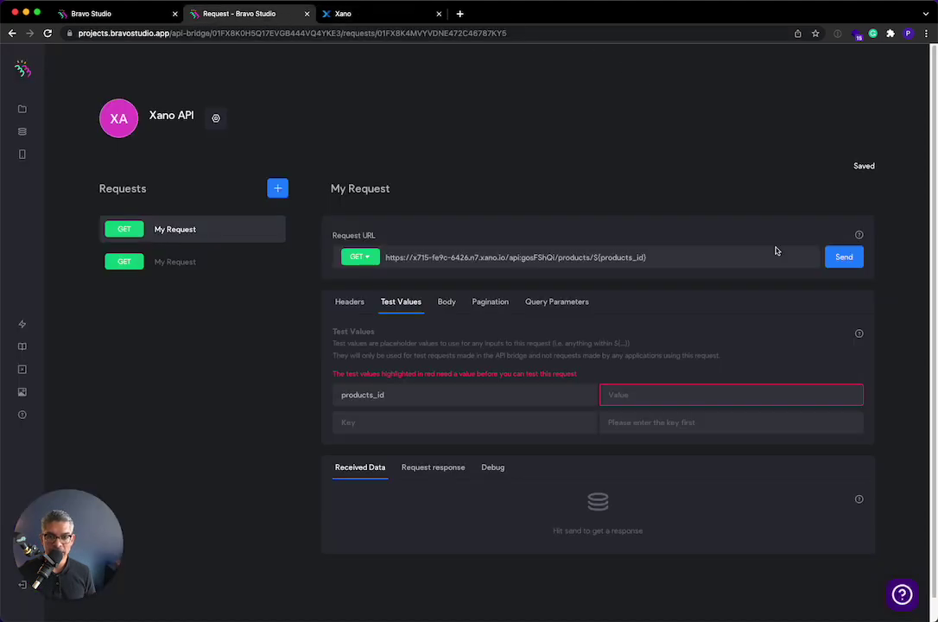
{"action": "type", "text": "1"}
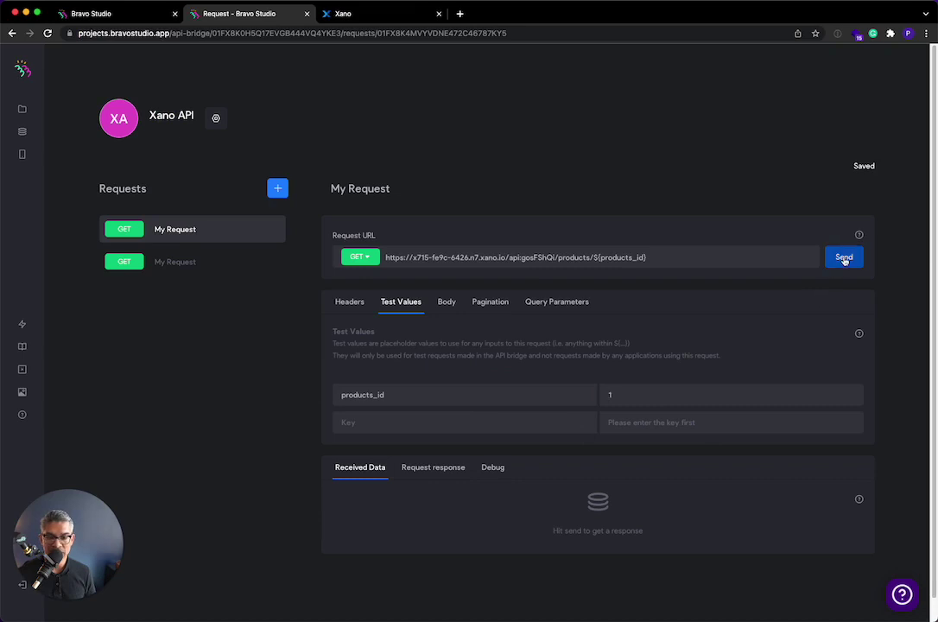
- Fetch product 1 (Jacket) and map name, description, and id renamed to product_id
{"action": "left_click", "coordinate": [846, 257]}
{"action": "scroll", "coordinate": [365, 536], "scroll_direction": "down", "scroll_amount": 1}
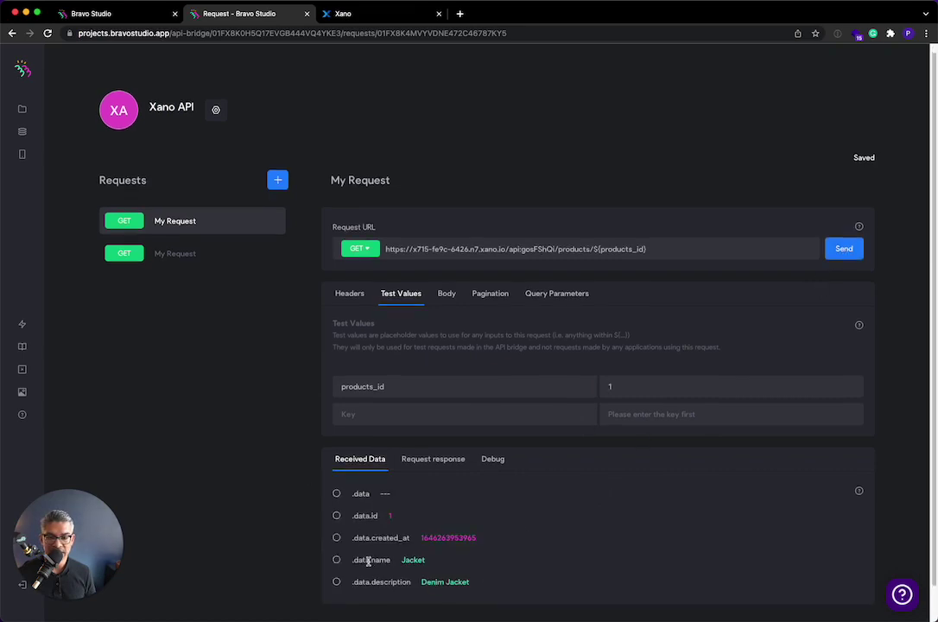
{"action": "left_click", "coordinate": [336, 560]}
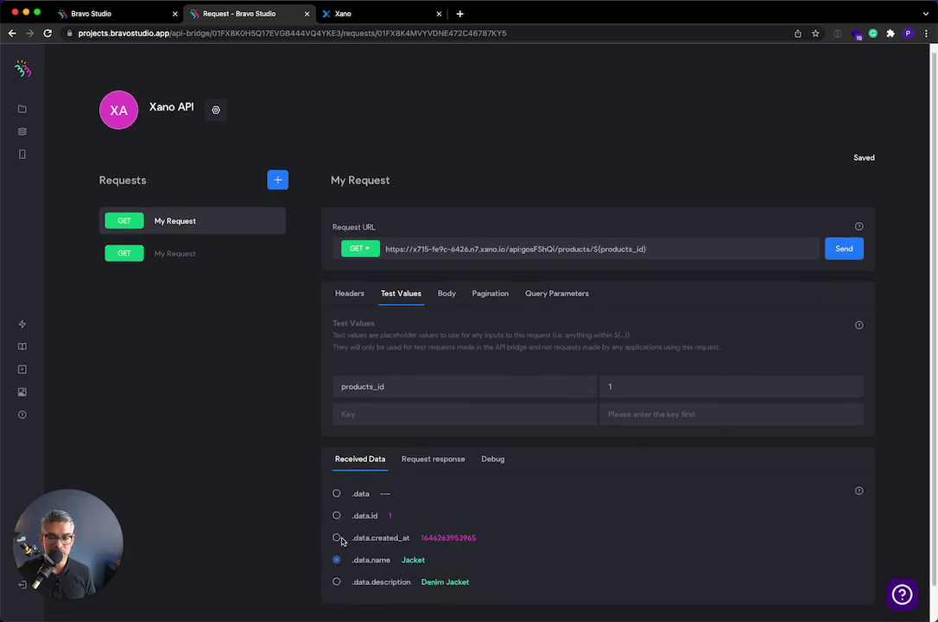
{"action": "left_click", "coordinate": [336, 583]}
{"action": "left_click", "coordinate": [336, 517]}
{"action": "left_click", "coordinate": [440, 459]}
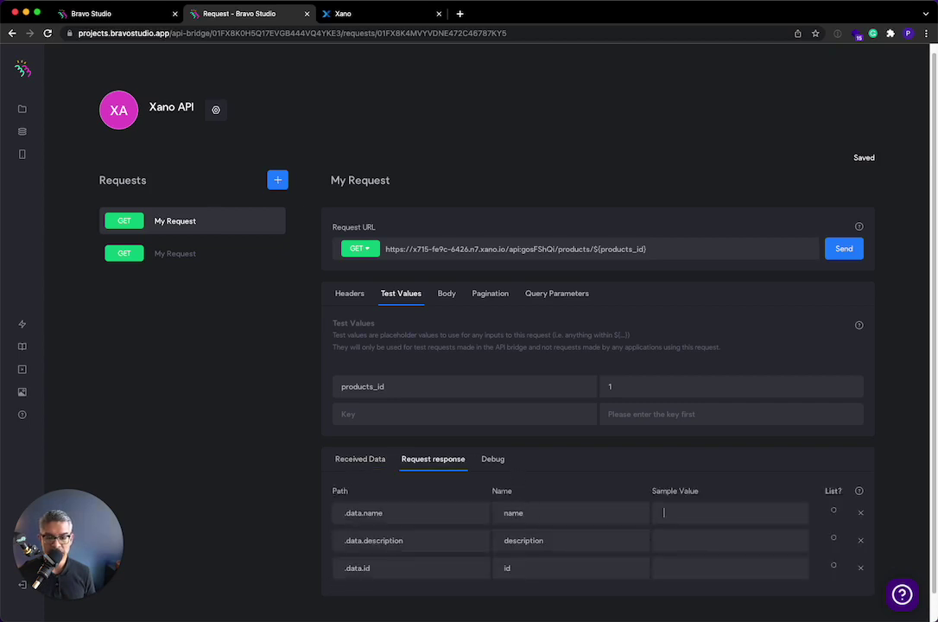
{"action": "left_click", "coordinate": [534, 568]}
{"action": "type", "text": "product_"}
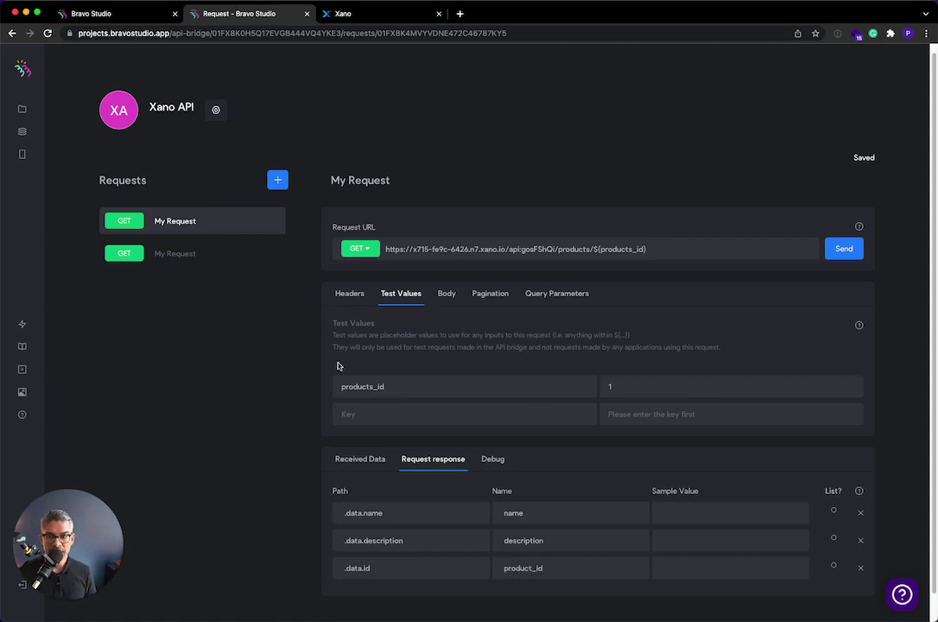
{"action": "left_click", "coordinate": [216, 253]}
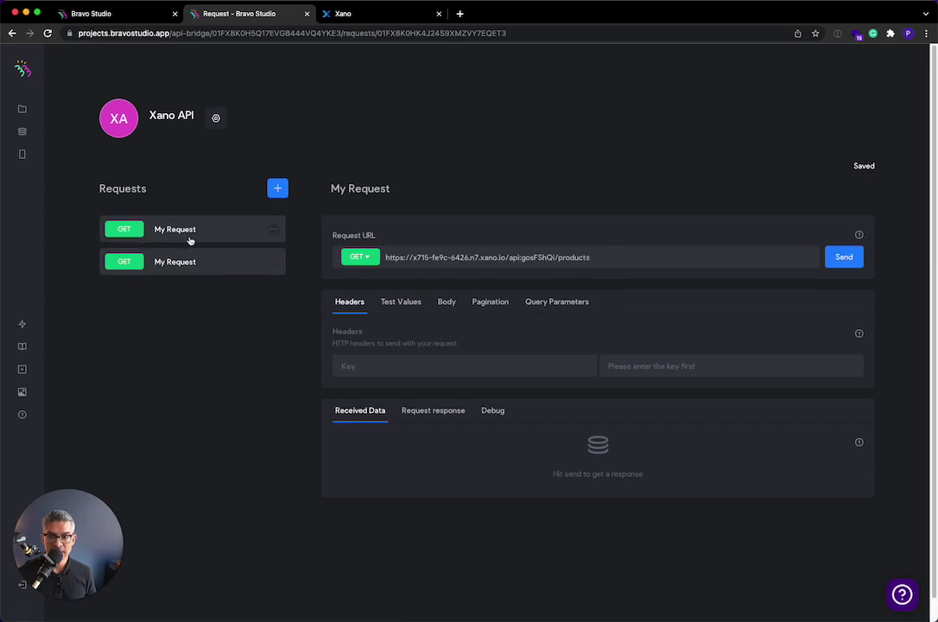
- From the single-product request, add a new request to the Xano collection and set its method to POST
{"action": "left_click", "coordinate": [189, 238]}
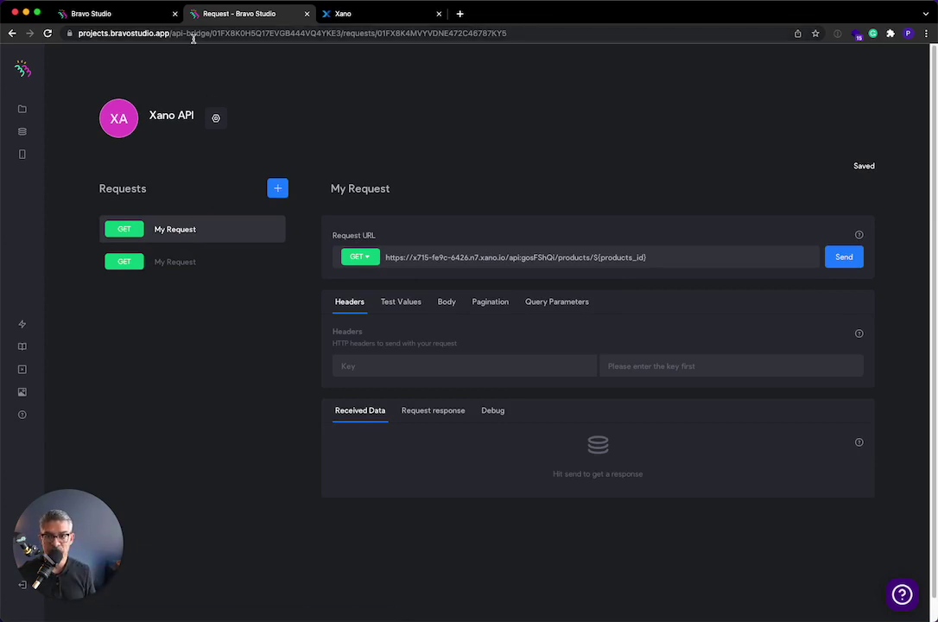
{"action": "left_click", "coordinate": [278, 187]}
{"action": "left_click", "coordinate": [361, 256]}
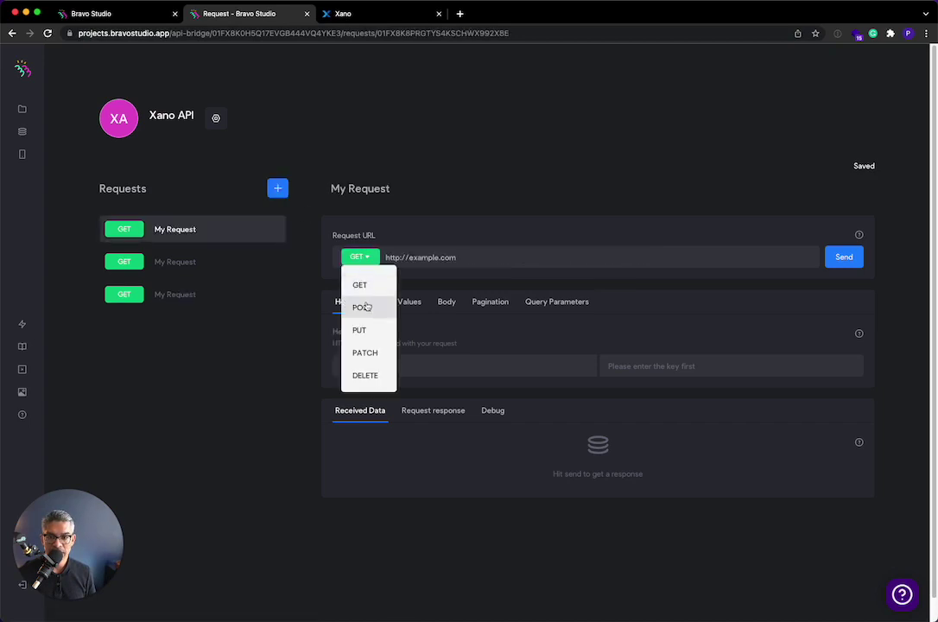
{"action": "left_click", "coordinate": [364, 308]}
- Copy the POST /products endpoint URL from Xano's Default API group
{"action": "left_click", "coordinate": [346, 10]}
{"action": "left_click", "coordinate": [88, 93]}
{"action": "scroll", "coordinate": [331, 278], "scroll_direction": "down", "scroll_amount": 4}
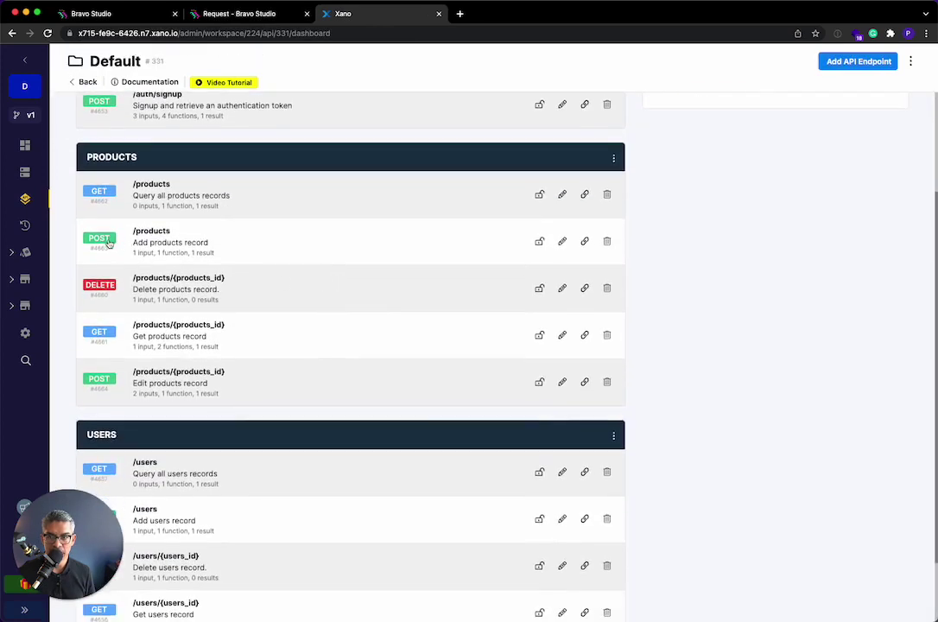
{"action": "left_click", "coordinate": [148, 243]}
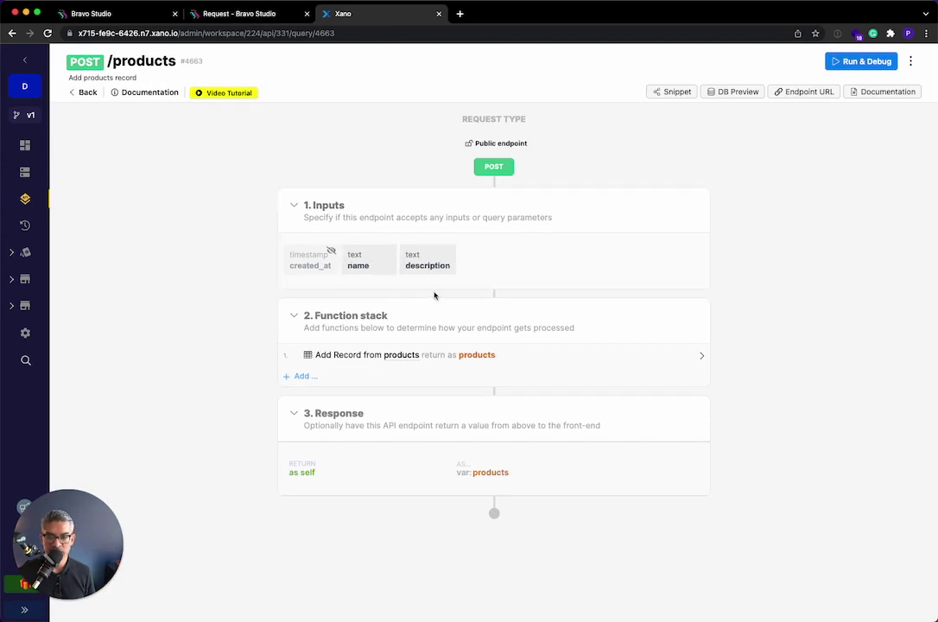
{"action": "left_click", "coordinate": [786, 93]}
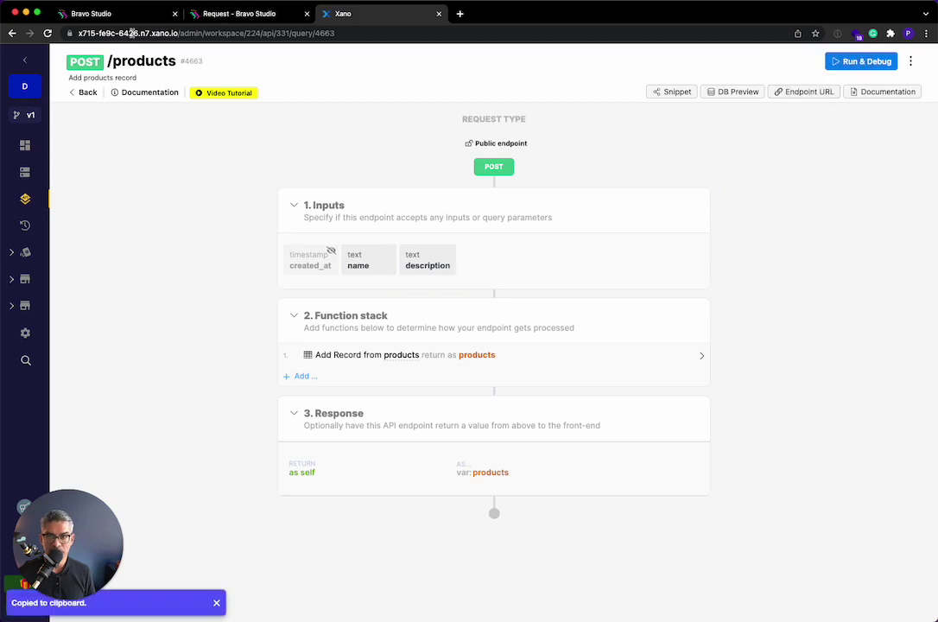
{"action": "left_click", "coordinate": [241, 11]}
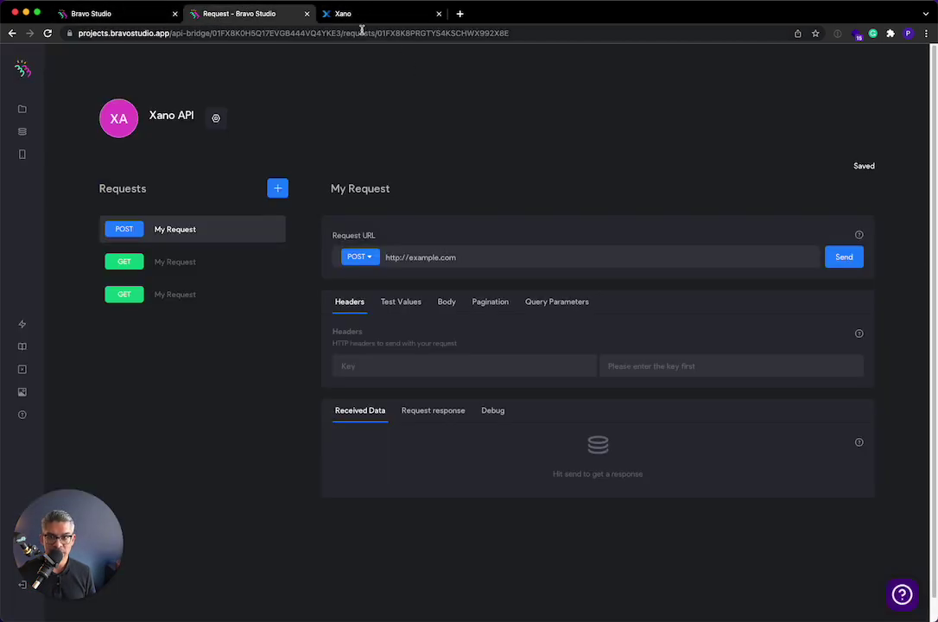
- Replace the placeholder URL with Xano's /products URL and set the request body to JSON
{"action": "triple_click", "coordinate": [455, 258]}
{"action": "key", "text": "super+v"}
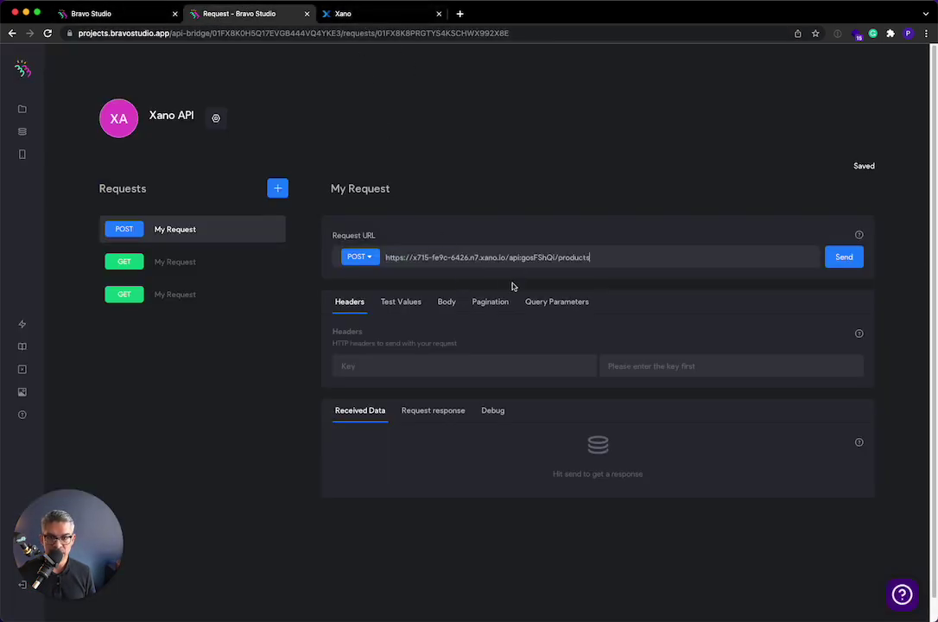
{"action": "left_click", "coordinate": [446, 304]}
{"action": "left_click", "coordinate": [423, 334]}
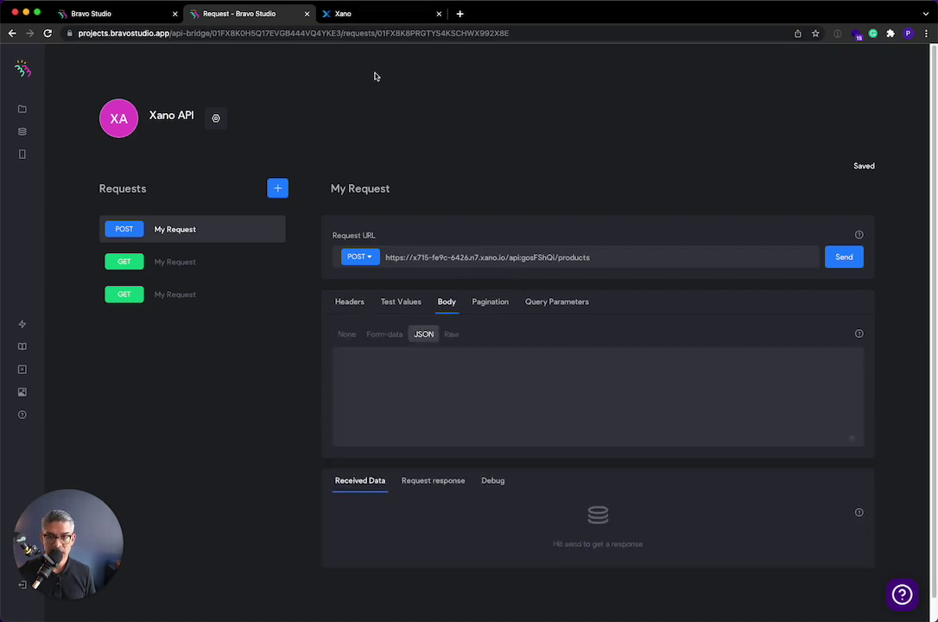
- Copy the sample name/description input JSON from Xano and paste it into the JSON body
{"action": "left_click", "coordinate": [363, 14]}
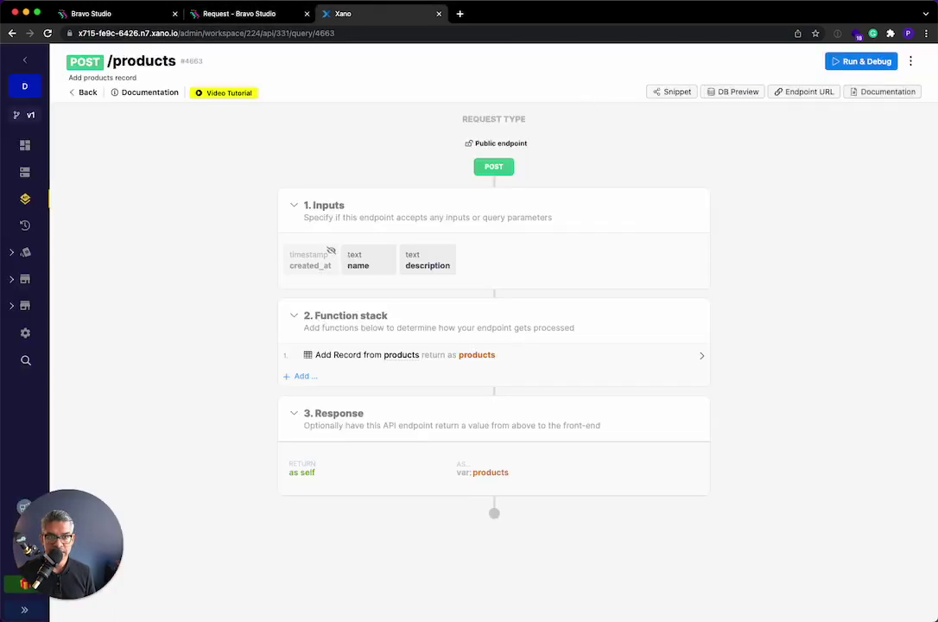
{"action": "left_click", "coordinate": [861, 62]}
{"action": "left_click", "coordinate": [648, 227]}
{"action": "key", "text": "super+a"}
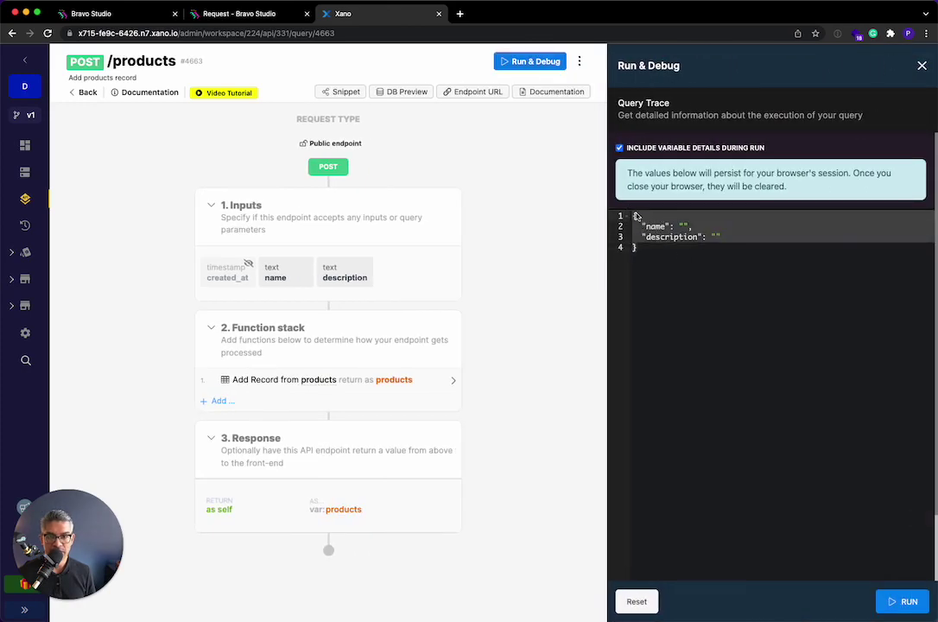
{"action": "left_click", "coordinate": [238, 14]}
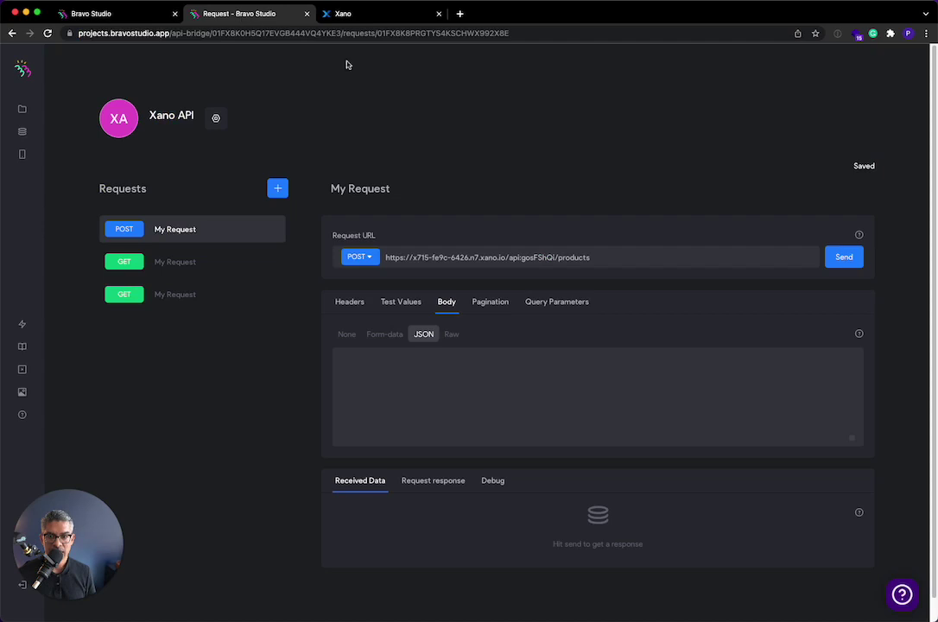
{"action": "left_click", "coordinate": [450, 375]}
{"action": "key", "text": "super+v"}
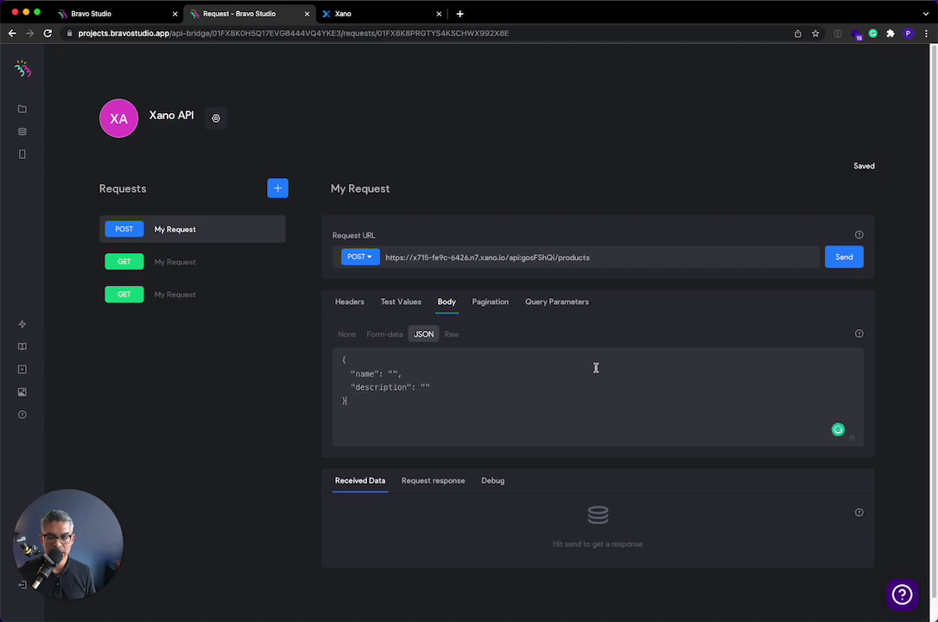
- Change the body values to ${name} and ${description} and show the test values
{"action": "left_click", "coordinate": [391, 373]}
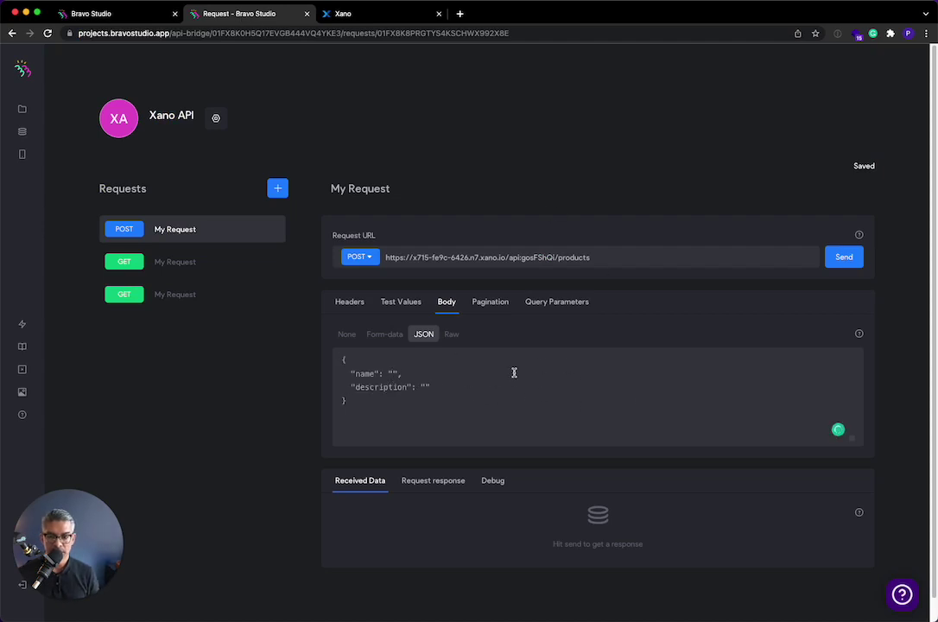
{"action": "type", "text": "W{"}
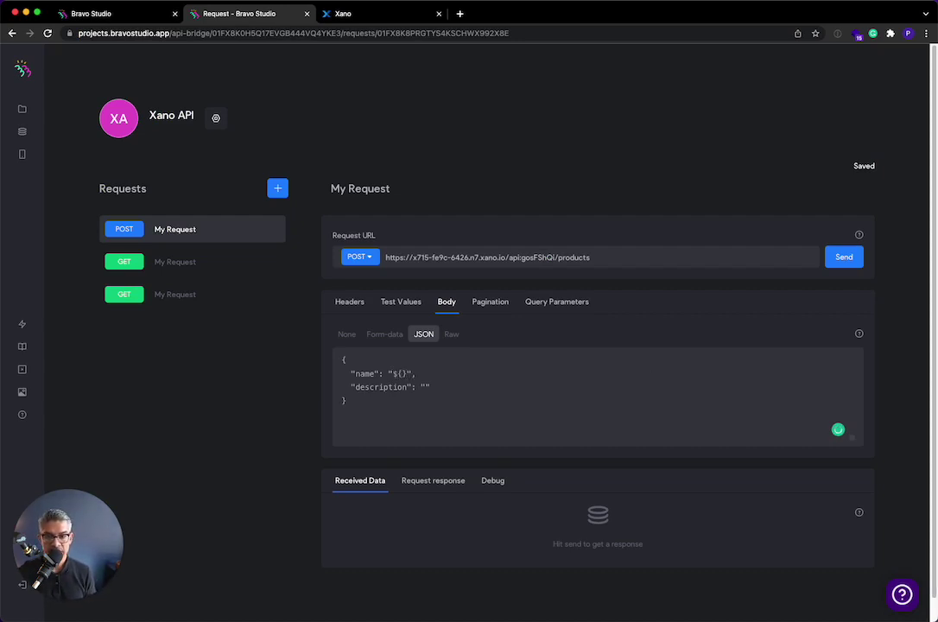
{"action": "left_click", "coordinate": [424, 387]}
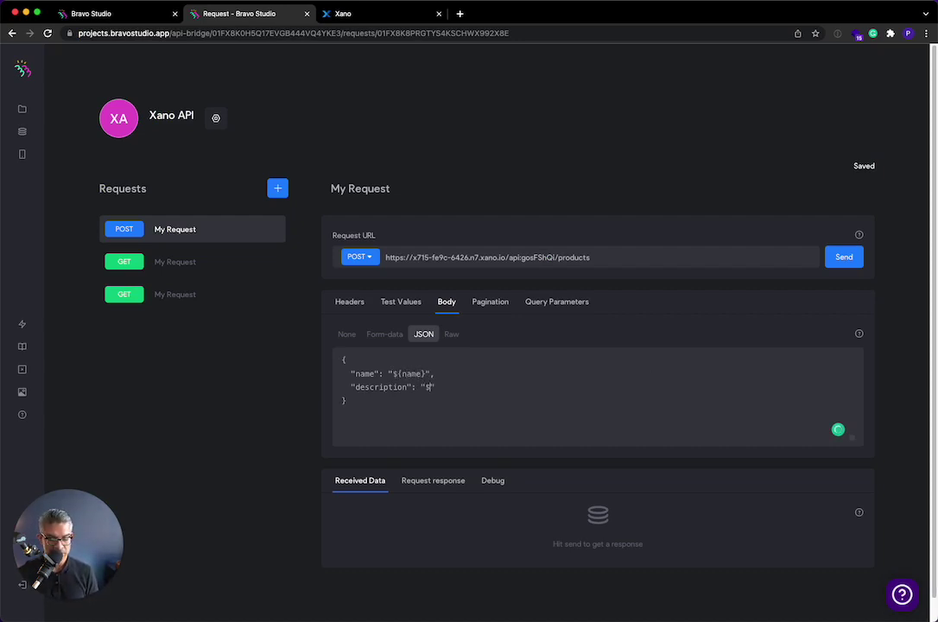
{"action": "type", "text": "${description"}
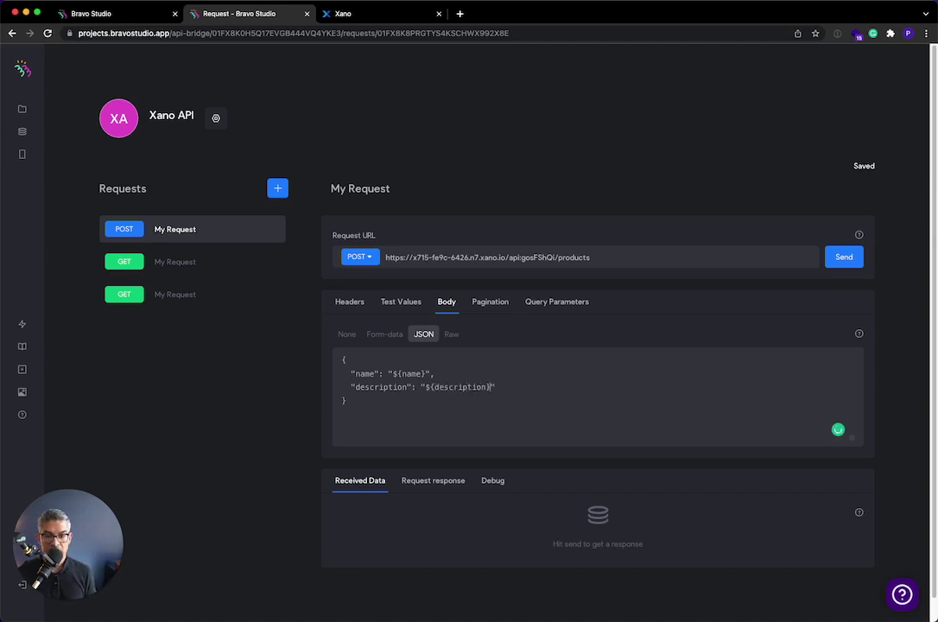
{"action": "left_click", "coordinate": [387, 308]}
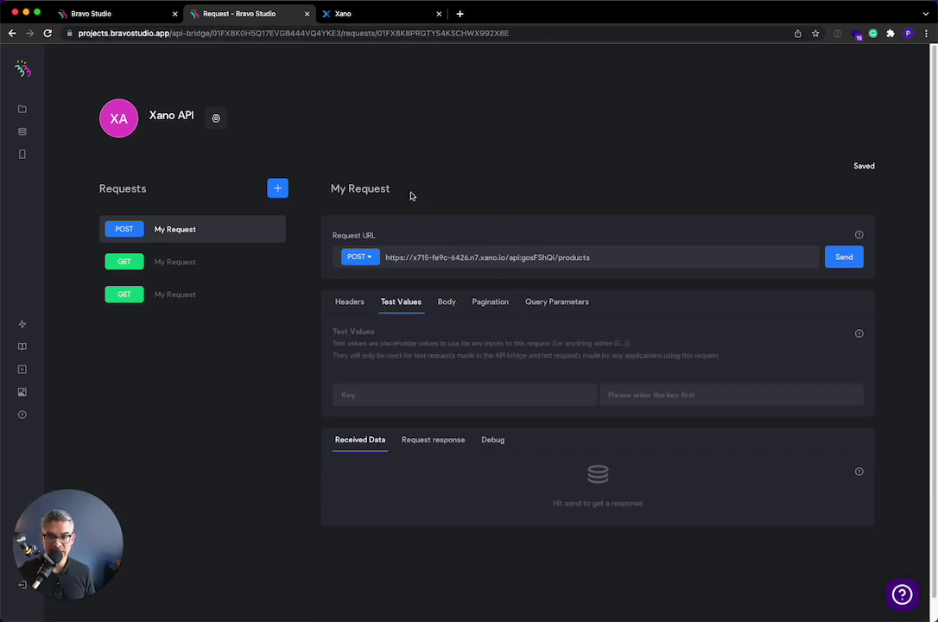
- Fill in the test values: name 'Watch' and description 'Apple Watch'
{"action": "left_click", "coordinate": [854, 258]}
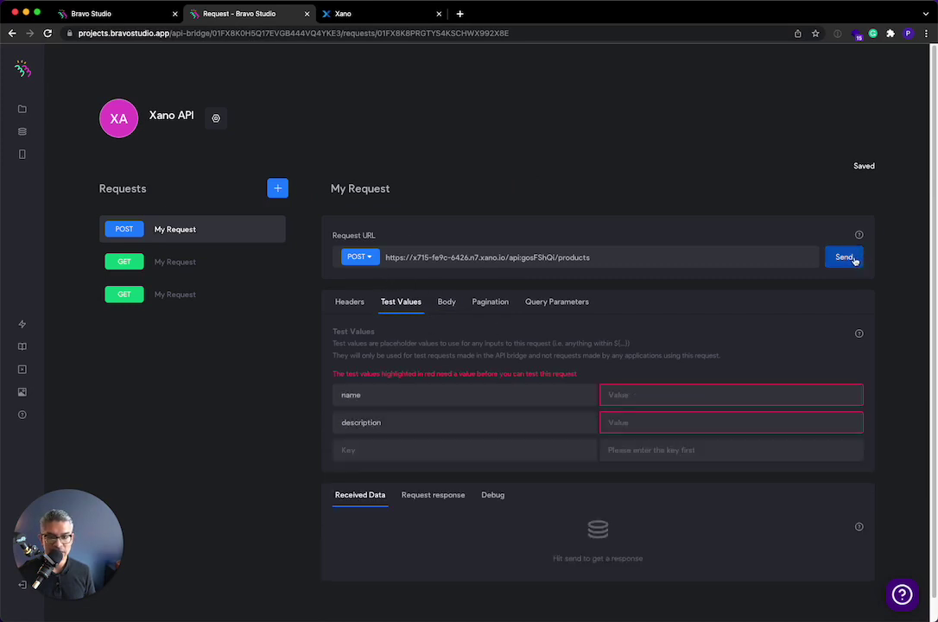
{"action": "left_click", "coordinate": [643, 396]}
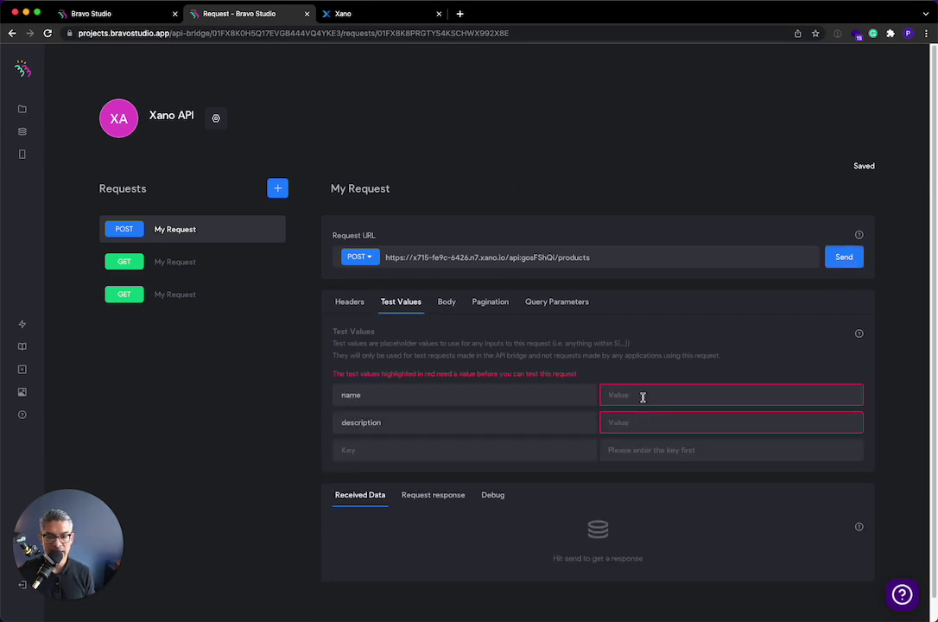
{"action": "type", "text": "Watch"}
{"action": "key", "text": "Tab"}
{"action": "key", "text": "Tab"}
{"action": "type", "text": "Ap"}
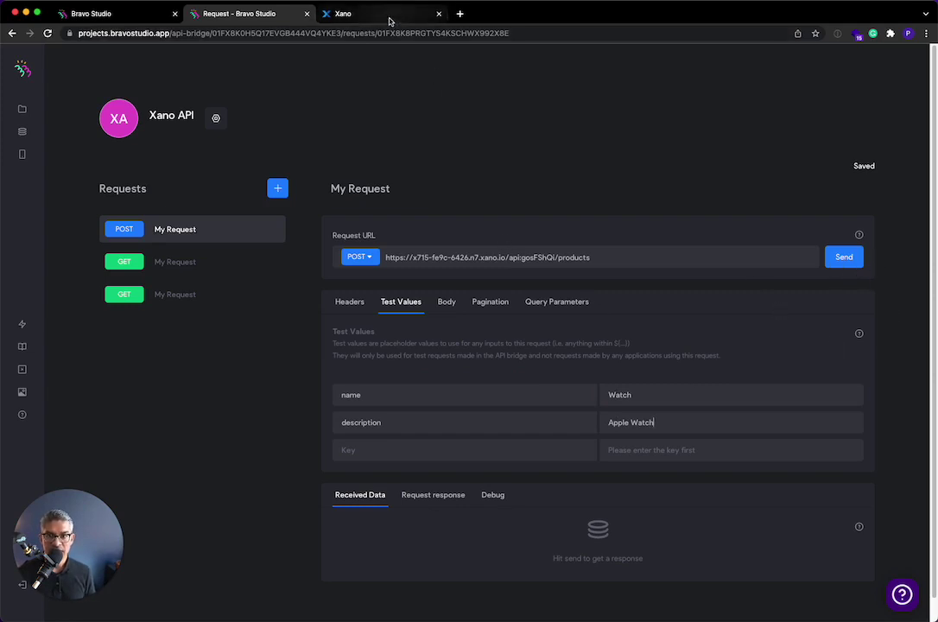
- Check Xano's products table, which still holds two records
{"action": "left_click", "coordinate": [362, 15]}
{"action": "left_click", "coordinate": [25, 172]}
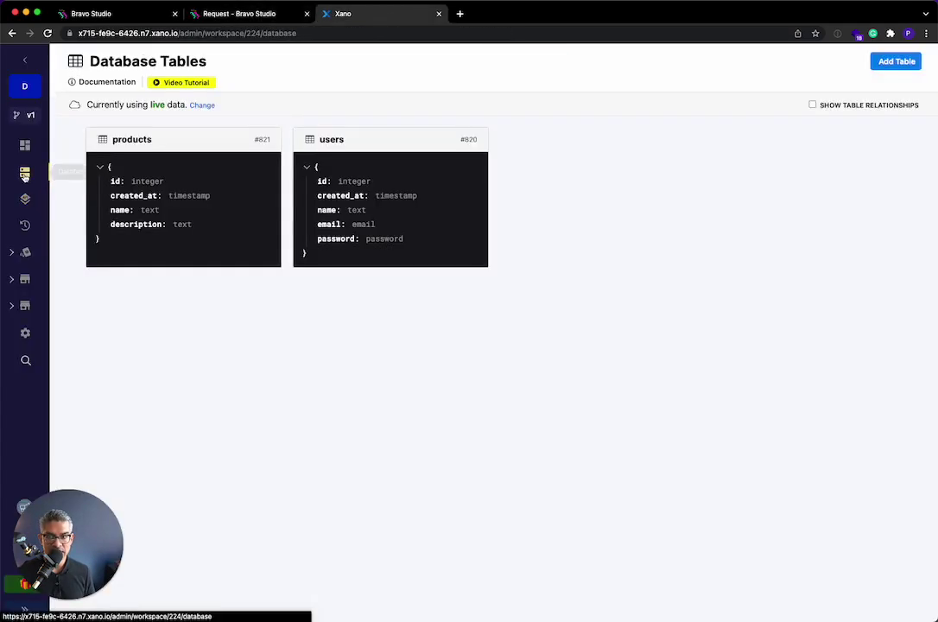
{"action": "left_click", "coordinate": [238, 209]}
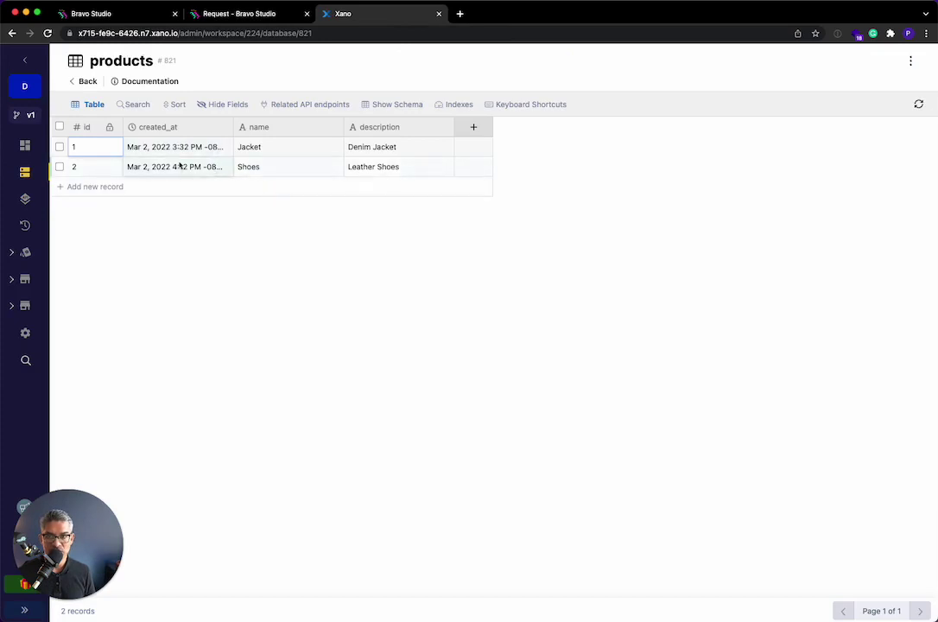
{"action": "left_click", "coordinate": [239, 16]}
- Send the POST request and refresh Xano's products table to show record 3, Watch / Apple Watch
{"action": "left_click", "coordinate": [855, 259]}
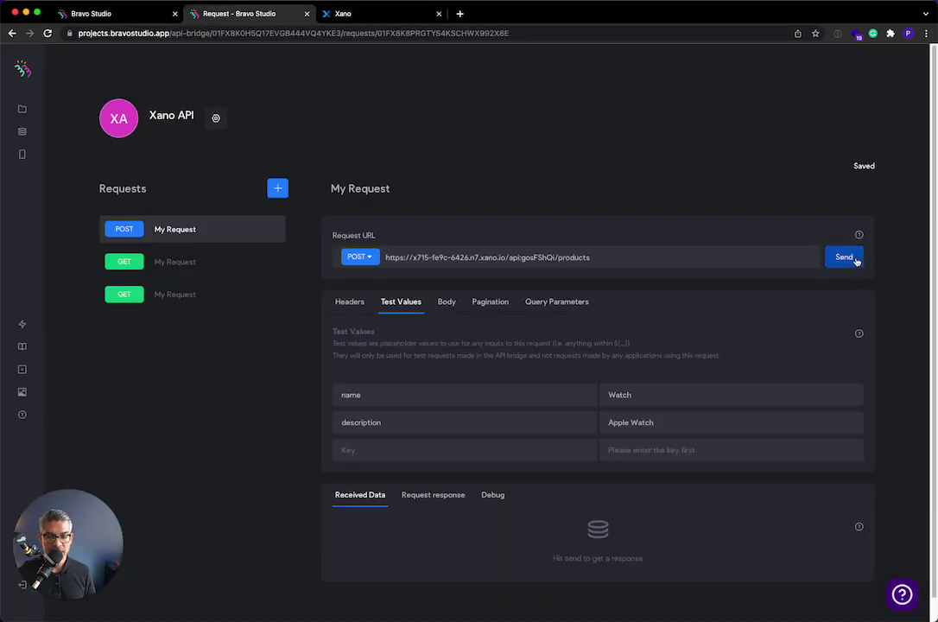
{"action": "left_click", "coordinate": [856, 260]}
{"action": "scroll", "coordinate": [478, 525], "scroll_direction": "down", "scroll_amount": 2}
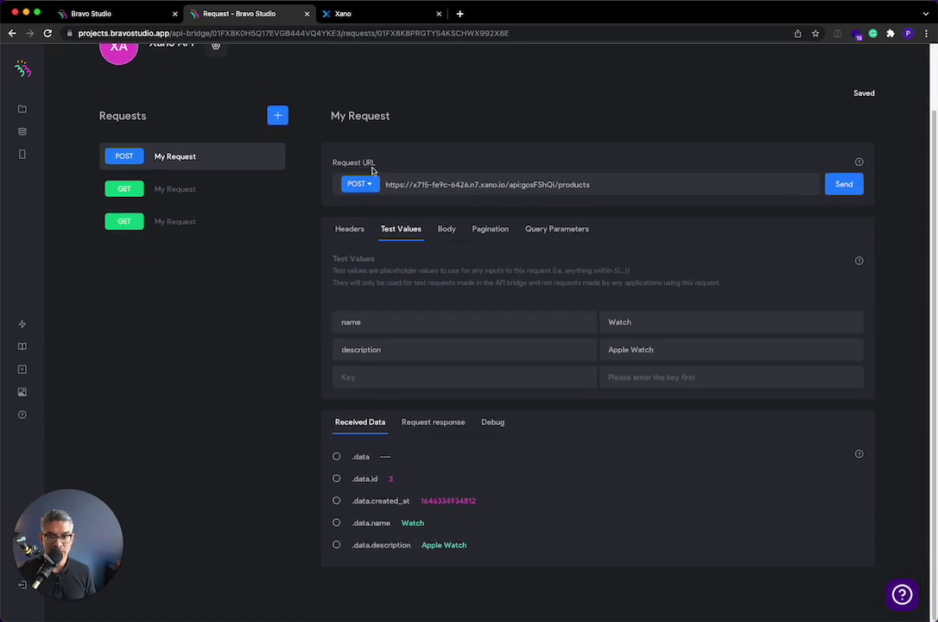
{"action": "left_click", "coordinate": [363, 14]}
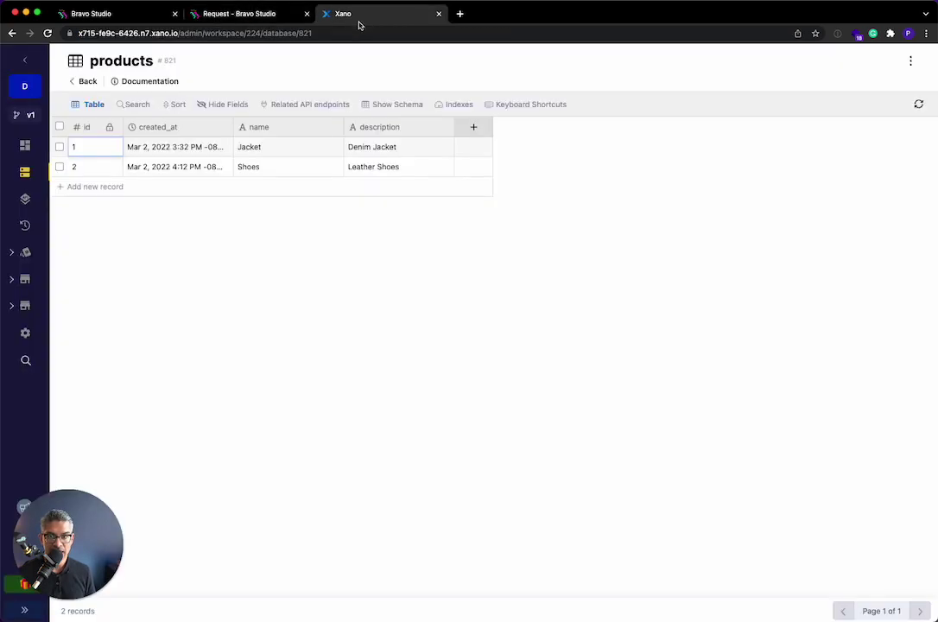
{"action": "left_click", "coordinate": [919, 104]}
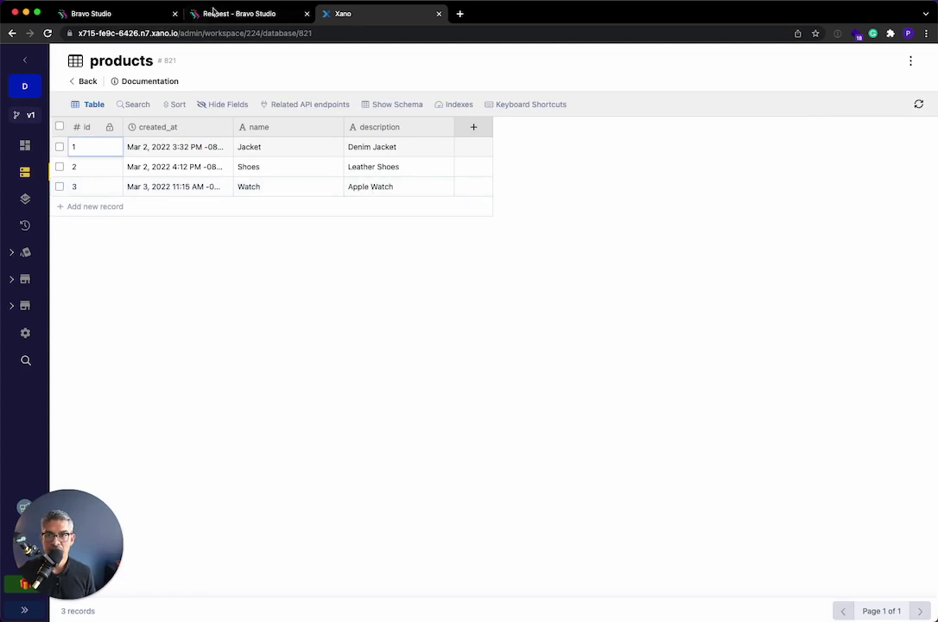
- Map .data.name, .data.description and .data.id from the response, renaming id to product_id
{"action": "left_click", "coordinate": [216, 16]}
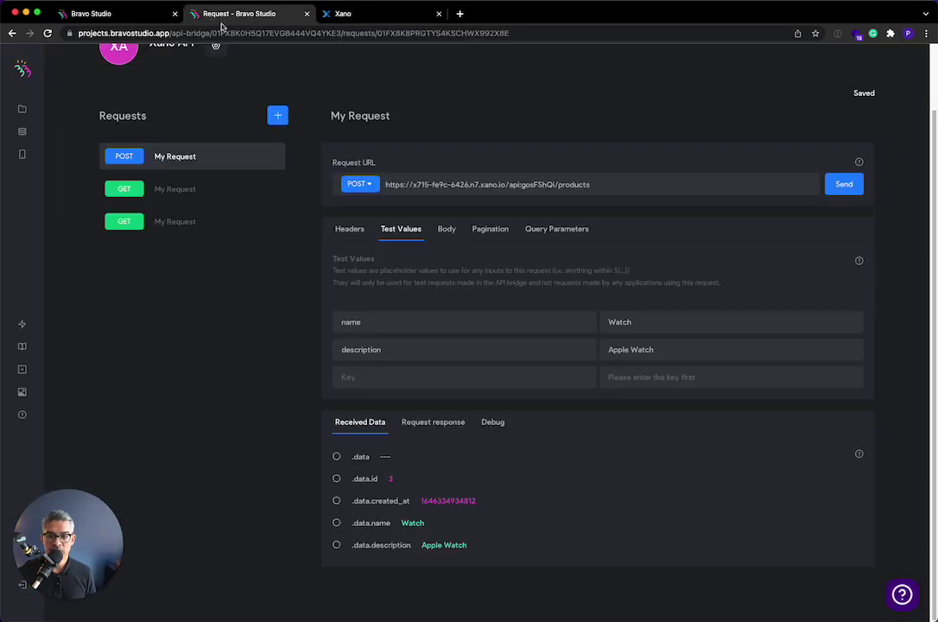
{"action": "left_click", "coordinate": [336, 523]}
{"action": "left_click", "coordinate": [336, 545]}
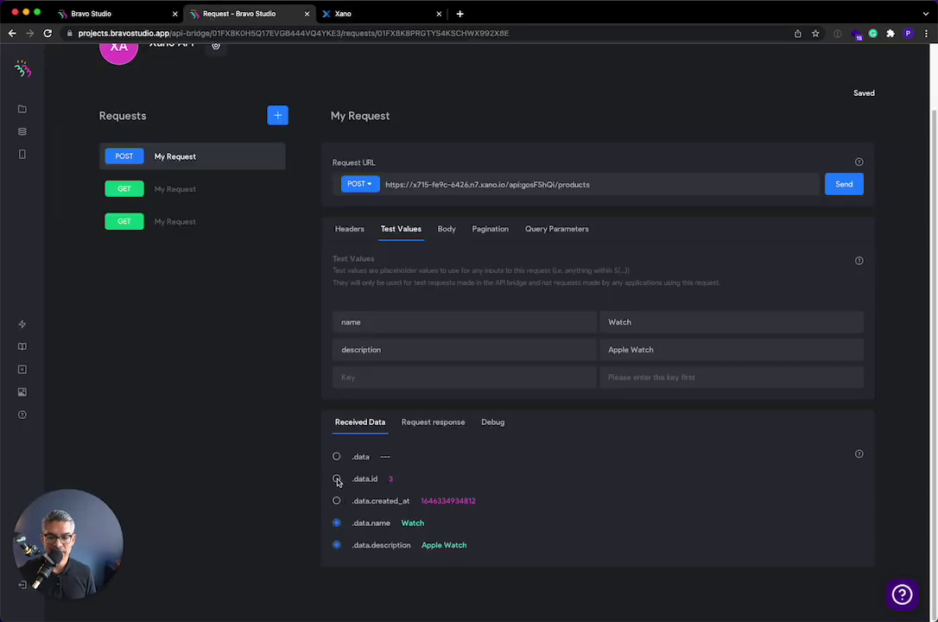
{"action": "left_click", "coordinate": [337, 480]}
{"action": "left_click", "coordinate": [432, 423]}
{"action": "left_click", "coordinate": [535, 540]}
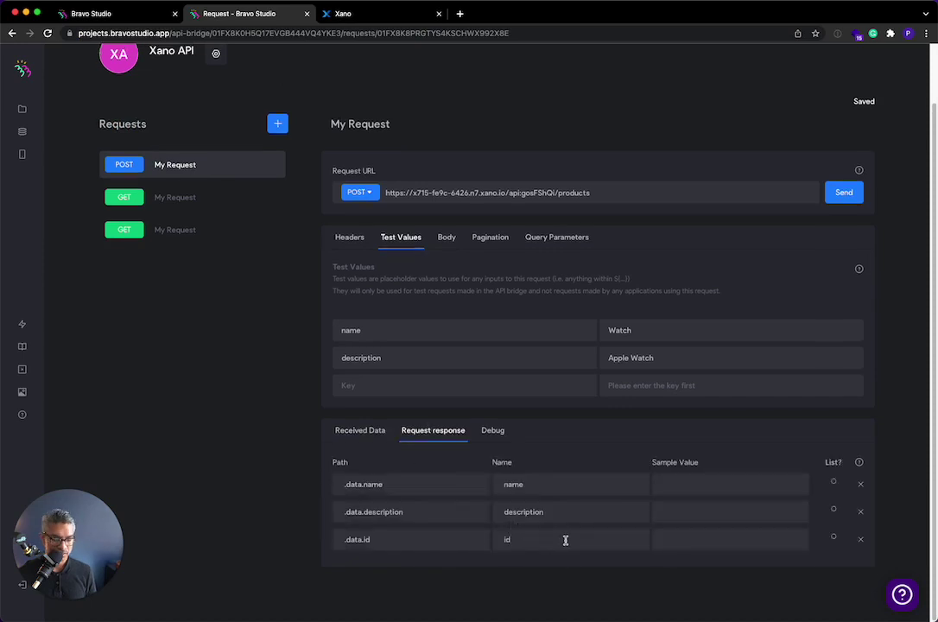
{"action": "type", "text": "product_"}
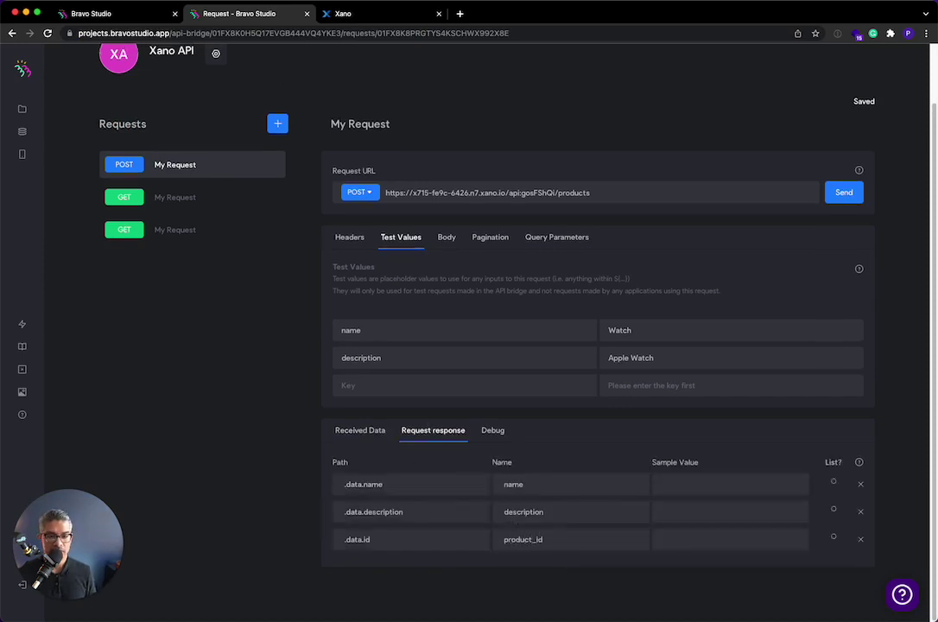
{"action": "scroll", "coordinate": [601, 393], "scroll_direction": "up", "scroll_amount": 1}
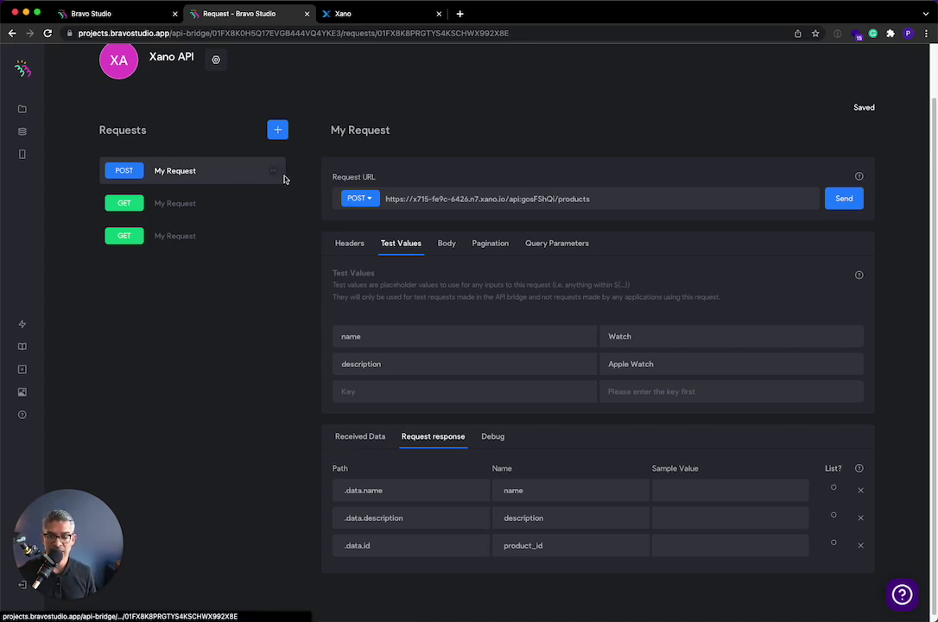
- Add another request to the collection and set its method to POST
{"action": "left_click", "coordinate": [279, 130]}
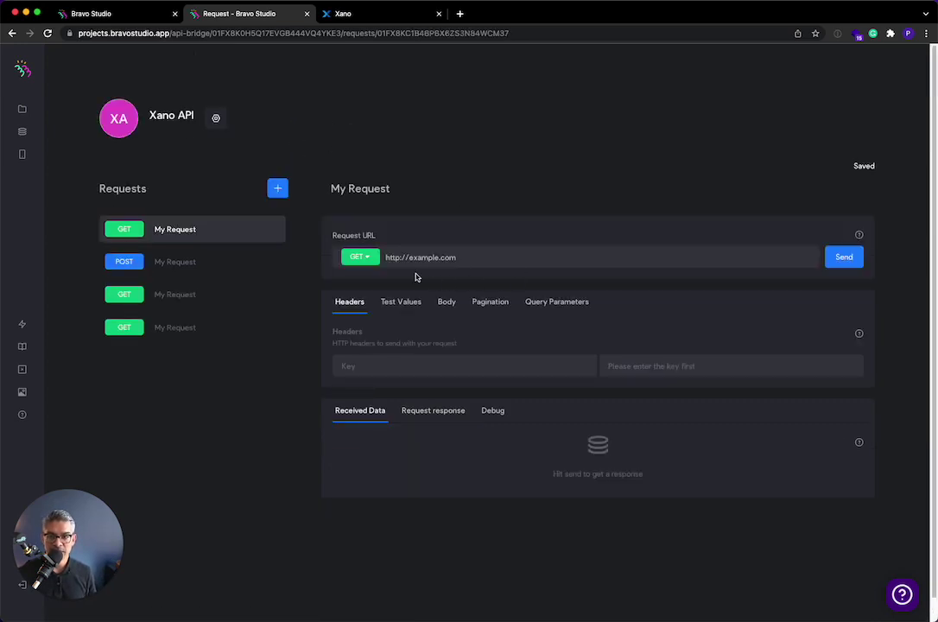
{"action": "left_click", "coordinate": [374, 259]}
{"action": "left_click", "coordinate": [372, 307]}
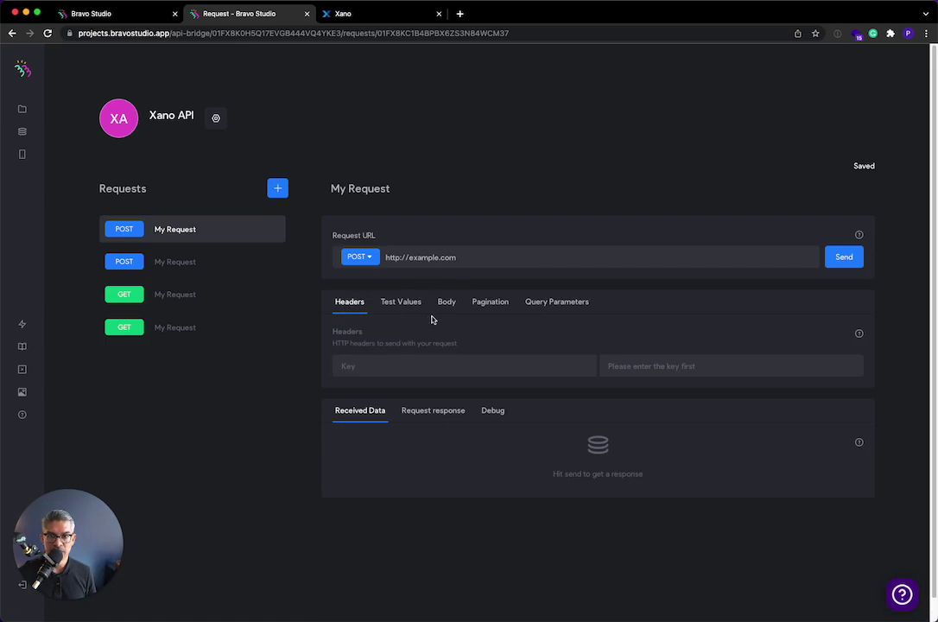
- Open Run & Debug for Xano's Default group /auth/login endpoint to see its email and password inputs
{"action": "left_click", "coordinate": [375, 15]}
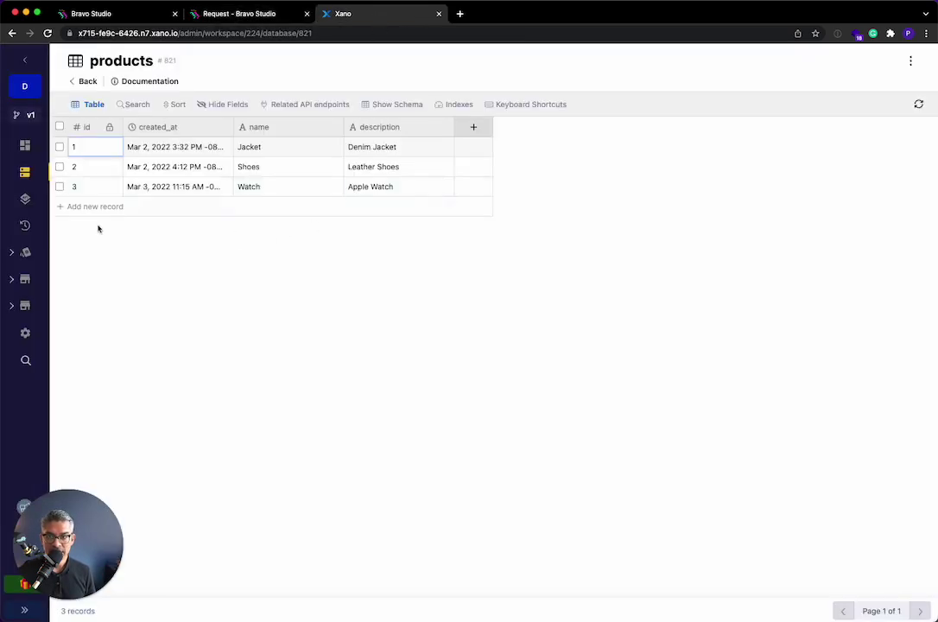
{"action": "left_click", "coordinate": [26, 200]}
{"action": "left_click", "coordinate": [214, 194]}
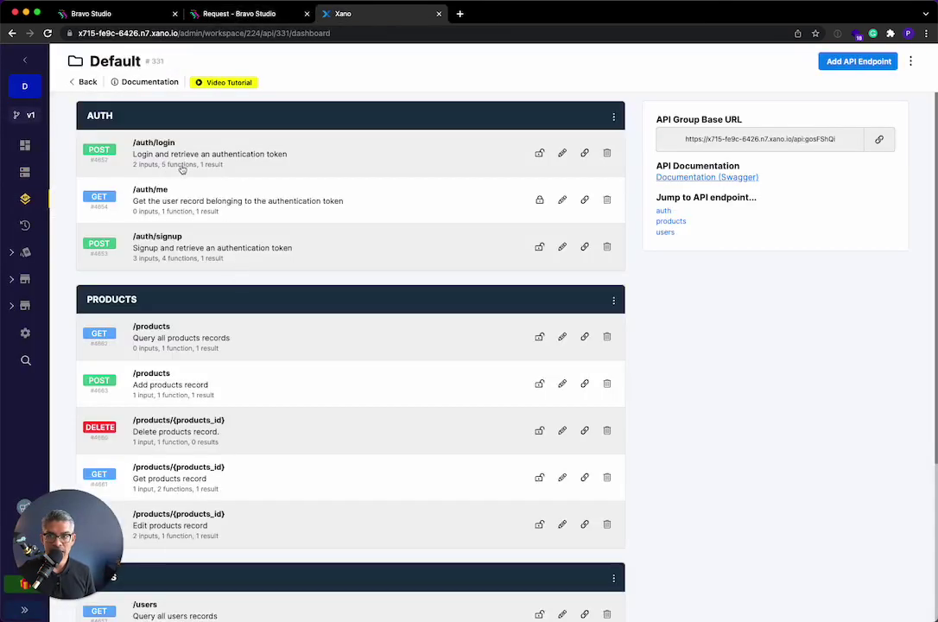
{"action": "left_click", "coordinate": [210, 142]}
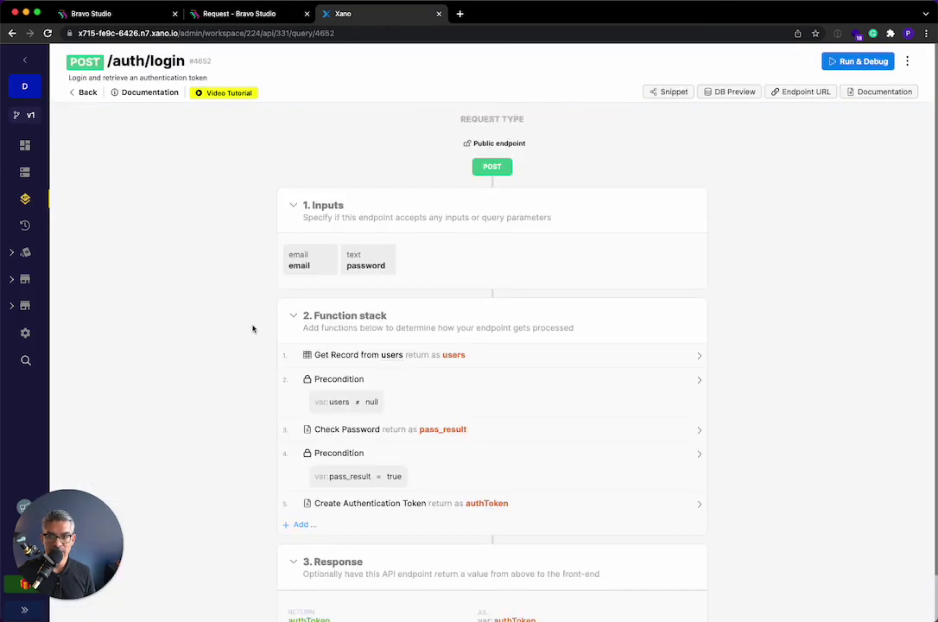
{"action": "scroll", "coordinate": [252, 328], "scroll_direction": "down", "scroll_amount": 1}
{"action": "scroll", "coordinate": [252, 328], "scroll_direction": "up", "scroll_amount": 1}
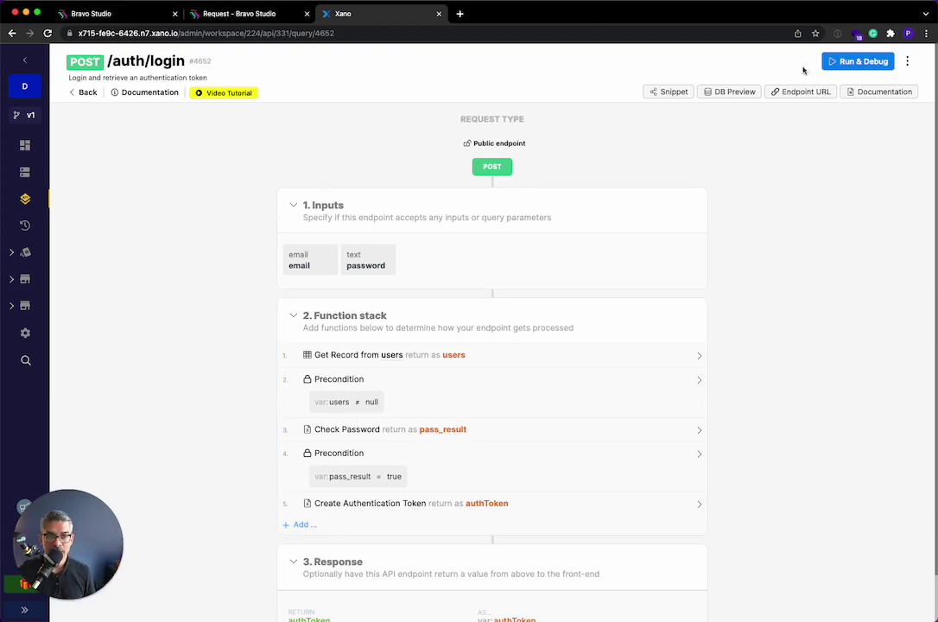
{"action": "left_click", "coordinate": [856, 61]}
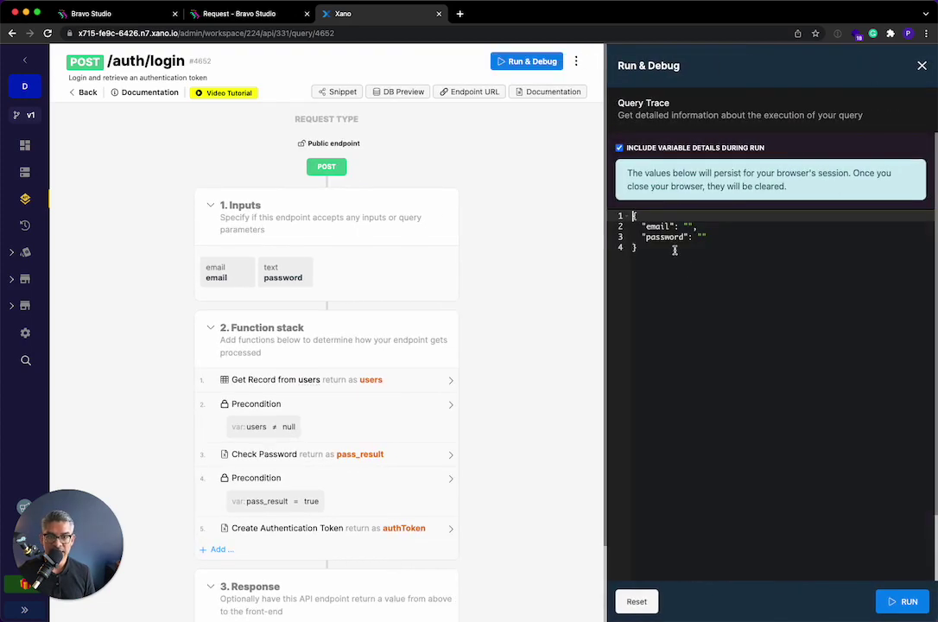
{"action": "left_click", "coordinate": [229, 15]}
- Set the login request body to JSON and paste in the email/password input JSON from Xano
{"action": "left_click", "coordinate": [447, 302]}
{"action": "left_click", "coordinate": [427, 333]}
{"action": "left_click", "coordinate": [399, 15]}
{"action": "key", "text": "super+a"}
{"action": "key", "text": "super+c"}
{"action": "left_click", "coordinate": [266, 18]}
{"action": "left_click", "coordinate": [559, 381]}
{"action": "key", "text": "super+v"}
- Change the body values to ${email} and ${password}, then send a test with test values
{"action": "left_click", "coordinate": [397, 373]}
{"action": "type", "text": "${"}
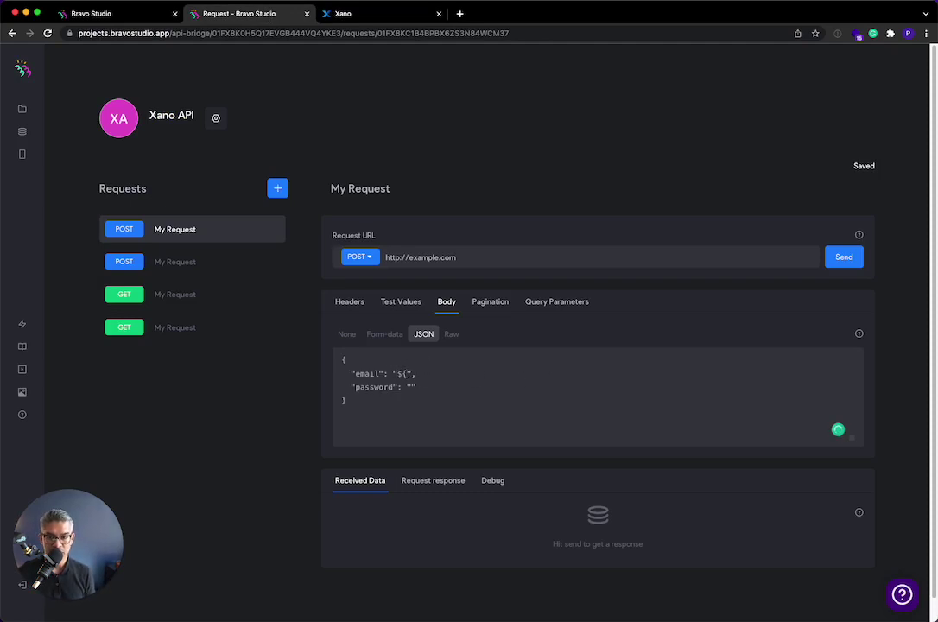
{"action": "type", "text": "email"}
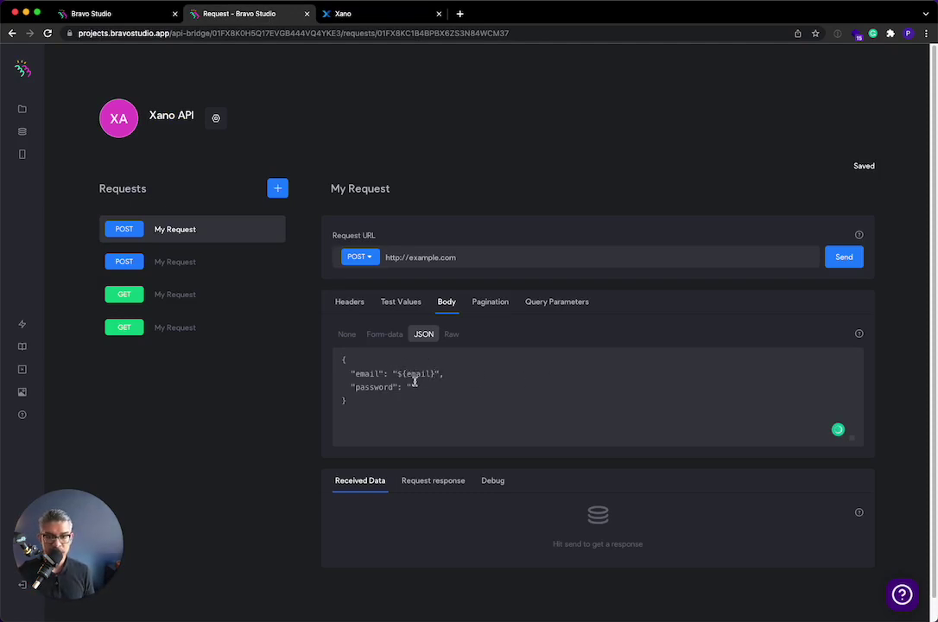
{"action": "left_click", "coordinate": [412, 385]}
{"action": "type", "text": "${password"}
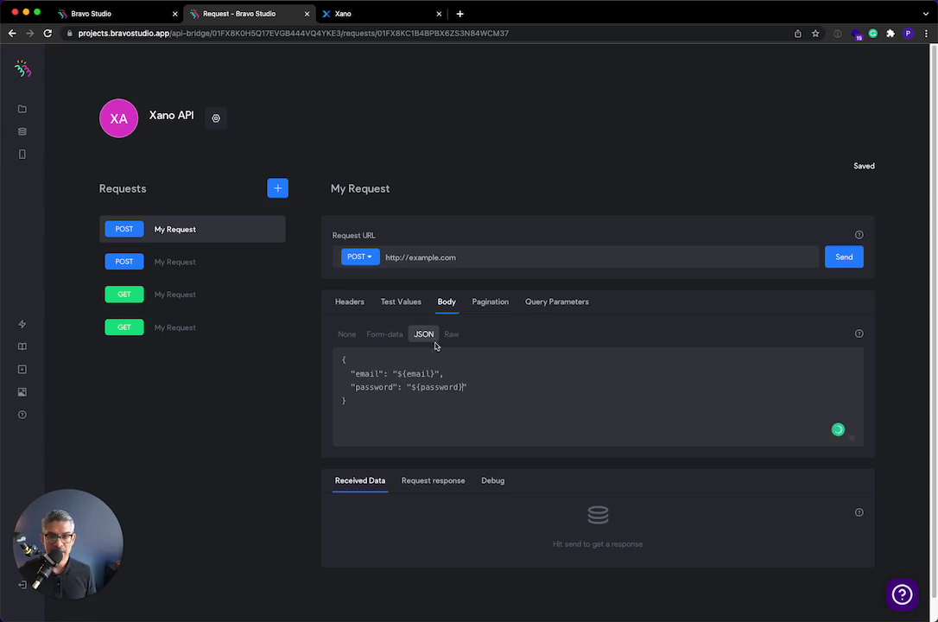
{"action": "left_click", "coordinate": [402, 302]}
{"action": "left_click", "coordinate": [841, 262]}
{"action": "left_click", "coordinate": [723, 395]}
- Open Xano's users table to check the single user's email and password
{"action": "key", "text": "ctrl+Tab"}
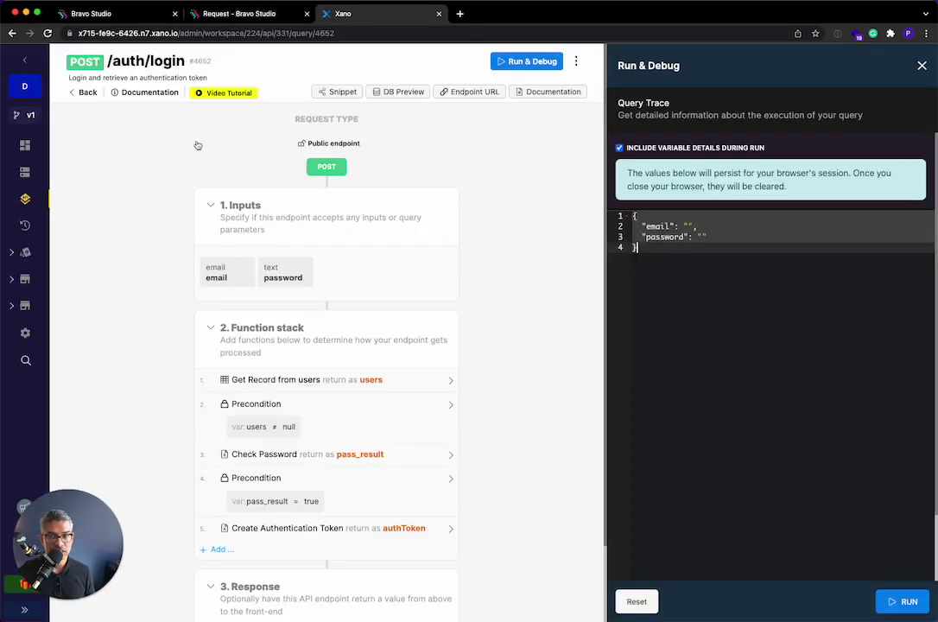
{"action": "left_click", "coordinate": [25, 172]}
{"action": "left_click", "coordinate": [337, 211]}
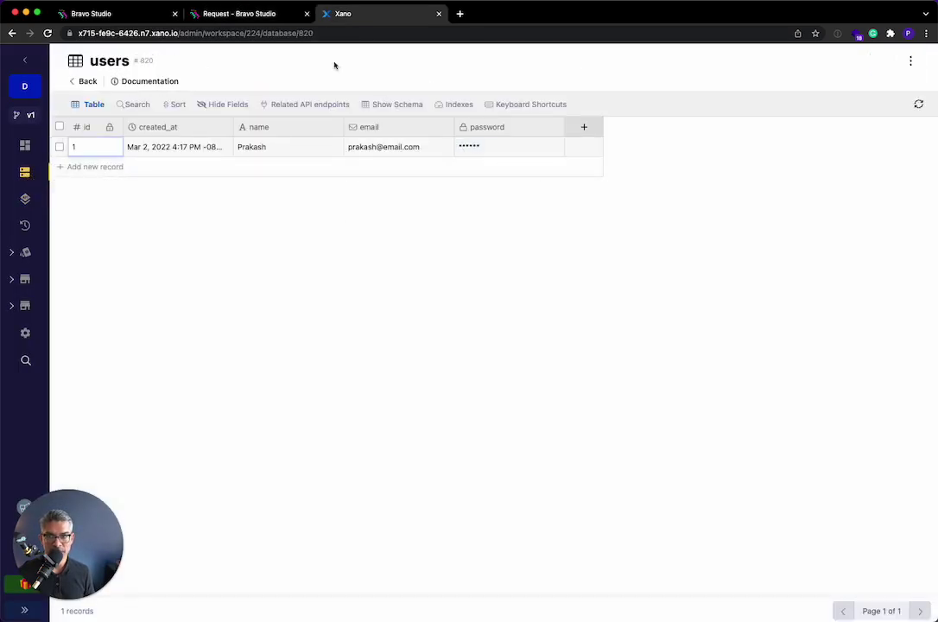
- Enter the user's email address and password as the request's test values
{"action": "left_click", "coordinate": [242, 14]}
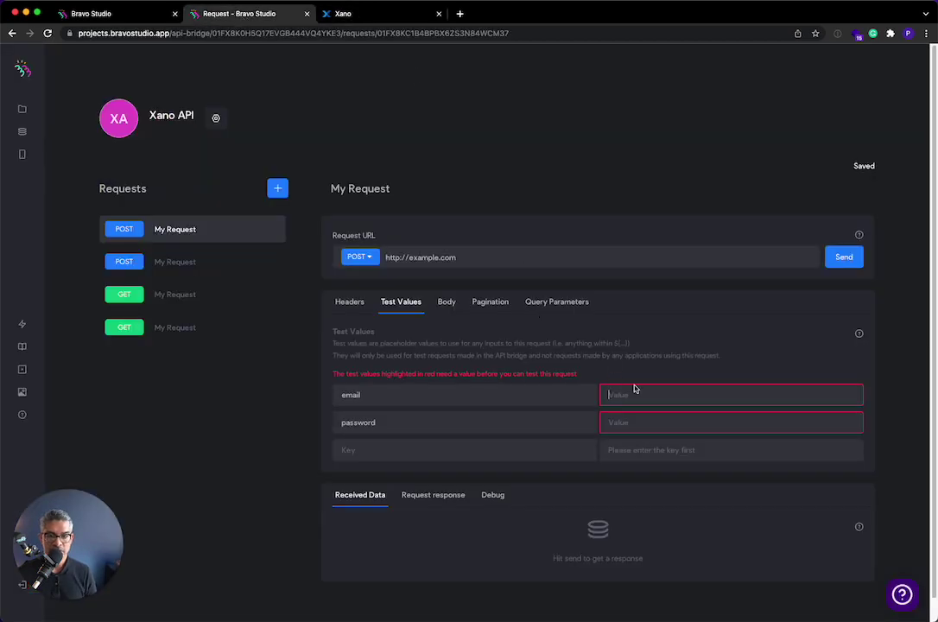
{"action": "key", "text": "Tab"}
{"action": "key", "text": "Tab"}
{"action": "type", "text": "pas"}
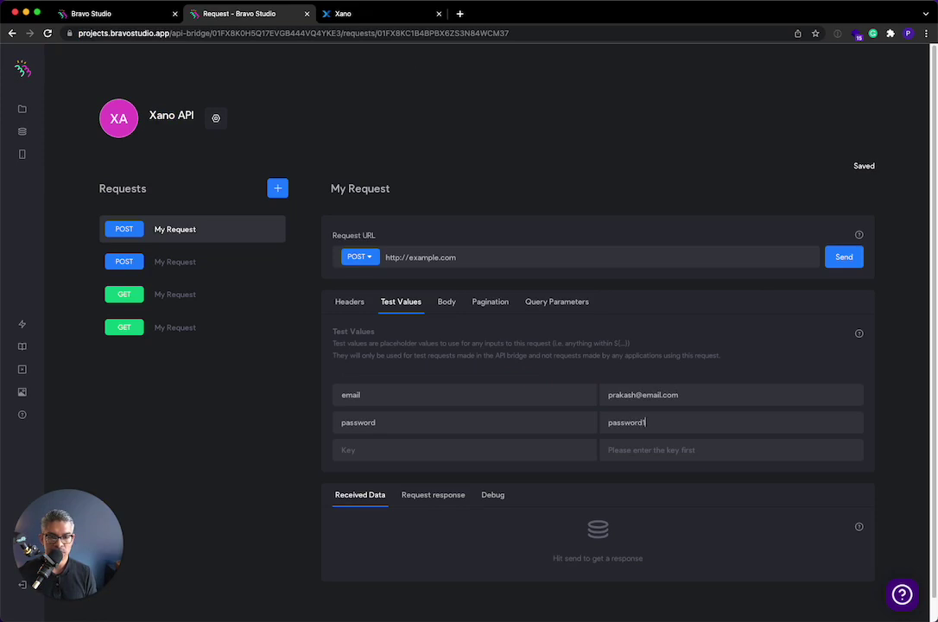
- Run Xano's /auth/login endpoint with the same email and password, confirming it returns an authToken
{"action": "left_click", "coordinate": [374, 11]}
{"action": "left_click", "coordinate": [25, 199]}
{"action": "left_click", "coordinate": [181, 155]}
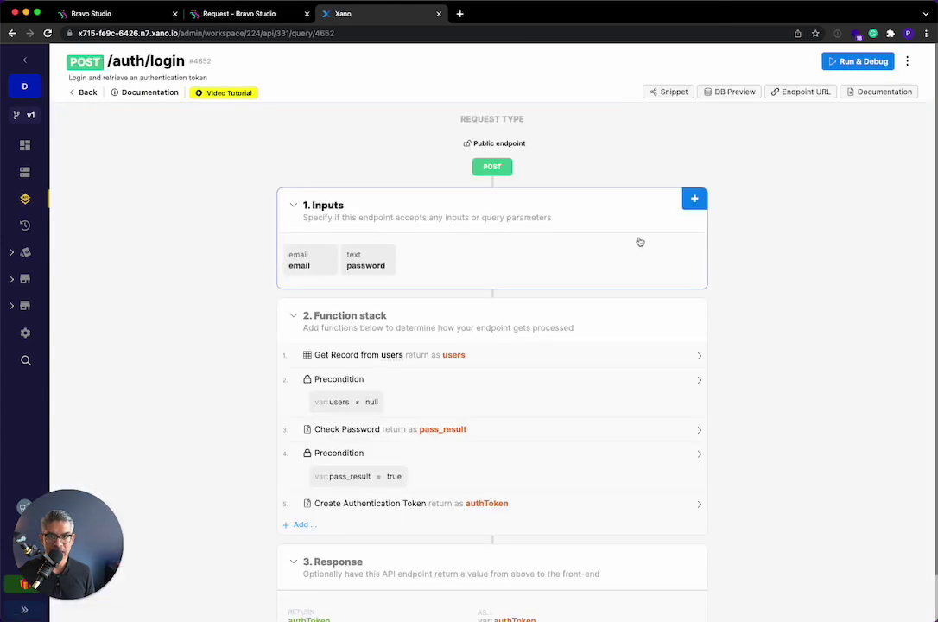
{"action": "left_click", "coordinate": [856, 62]}
{"action": "left_click", "coordinate": [692, 226]}
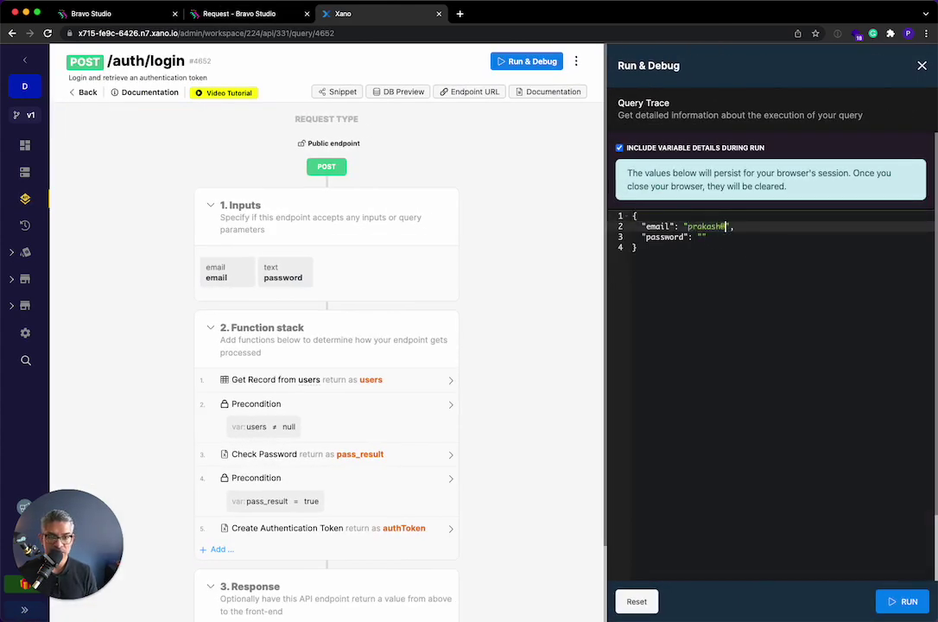
{"action": "left_click", "coordinate": [701, 237]}
{"action": "type", "text": "password123"}
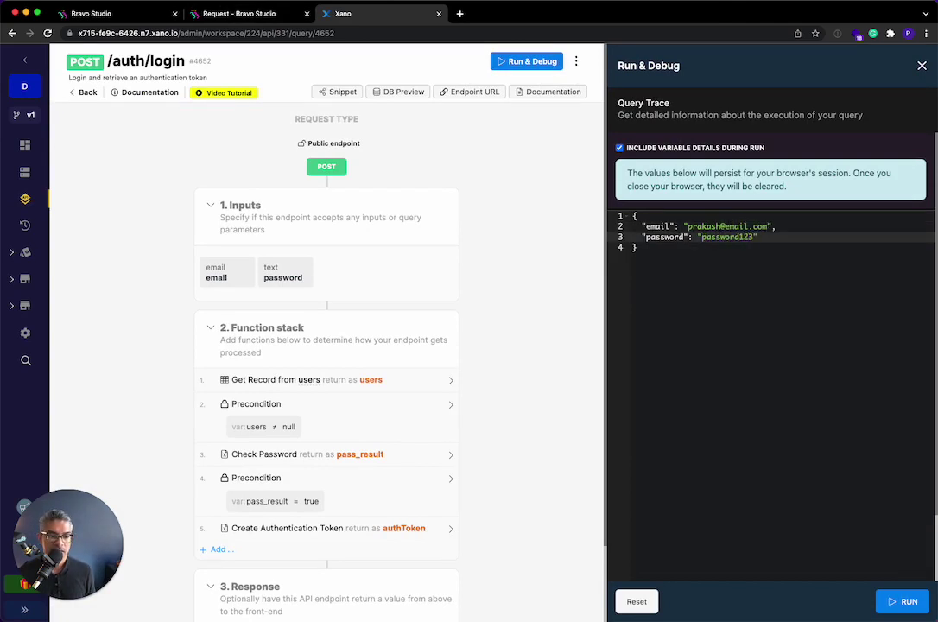
{"action": "left_click", "coordinate": [903, 601]}
{"action": "left_click_drag", "start_coordinate": [642, 235], "coordinate": [759, 274]}
{"action": "left_click", "coordinate": [760, 274]}
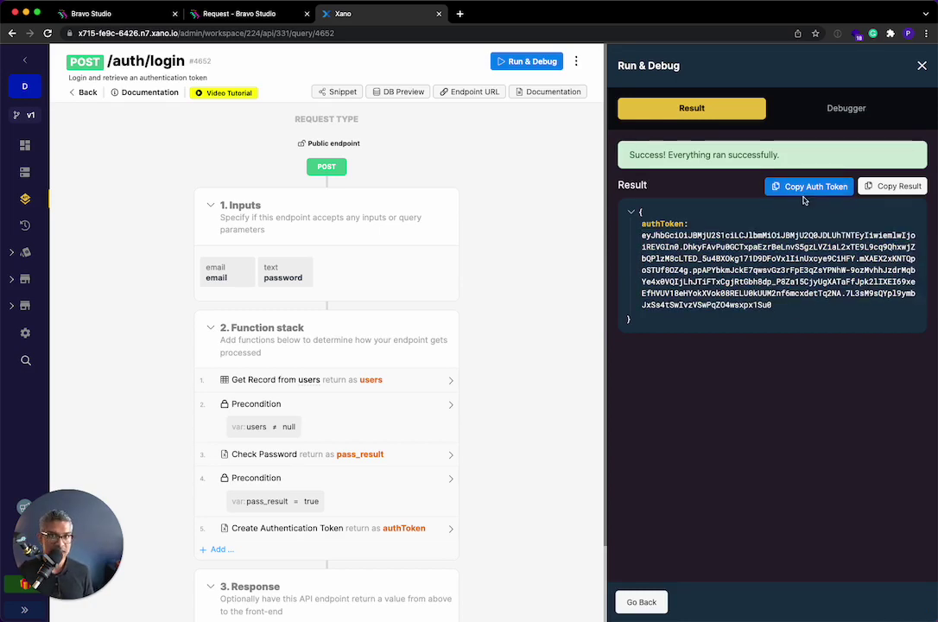
{"action": "left_click", "coordinate": [275, 22]}
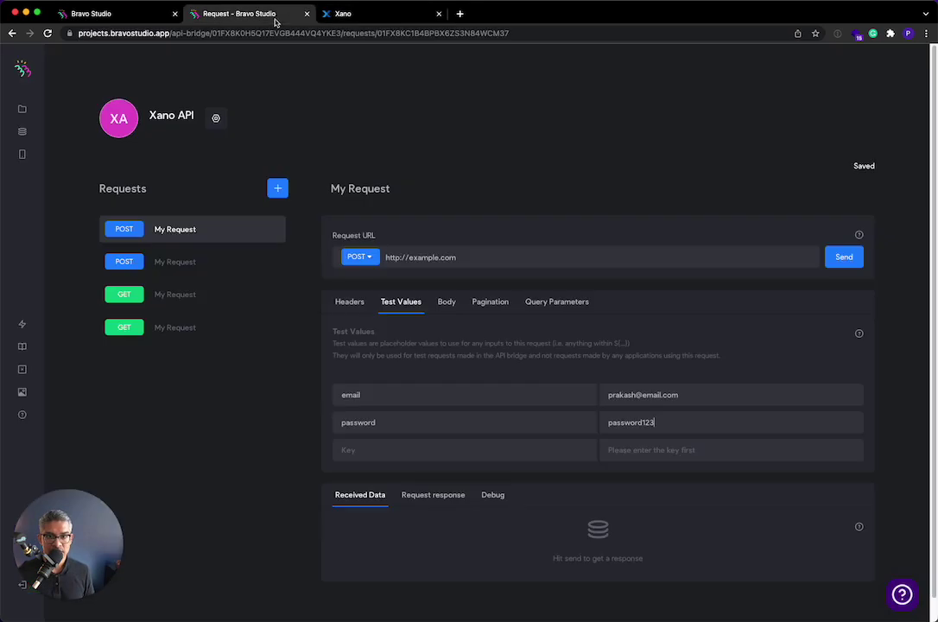
- Point the request at Xano's /auth/login URL, send it, and map .data.authToken as authtoken
{"action": "left_click", "coordinate": [844, 258]}
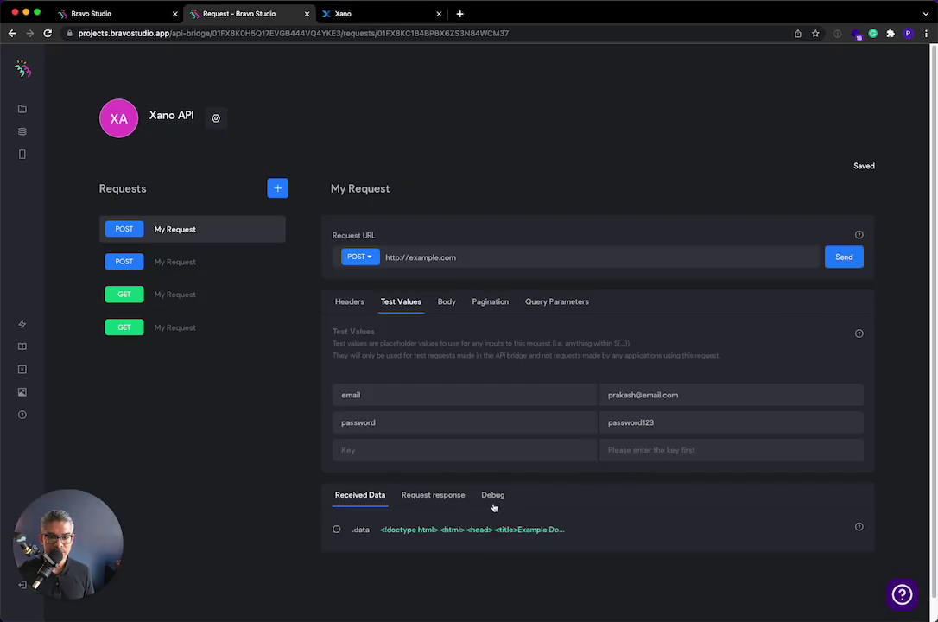
{"action": "scroll", "coordinate": [432, 532], "scroll_direction": "down", "scroll_amount": 1}
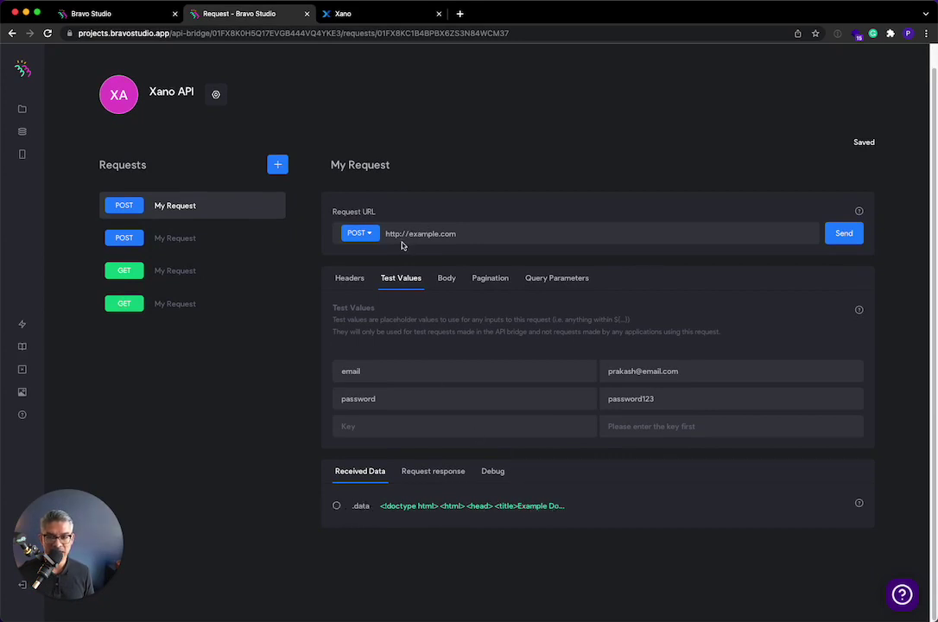
{"action": "left_click", "coordinate": [345, 13]}
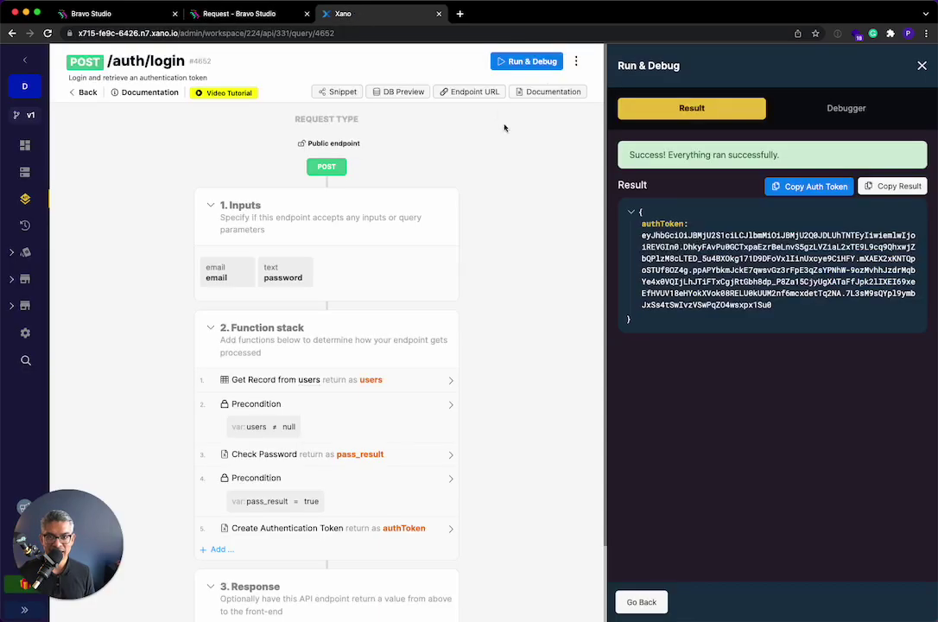
{"action": "left_click", "coordinate": [474, 91]}
{"action": "left_click", "coordinate": [284, 17]}
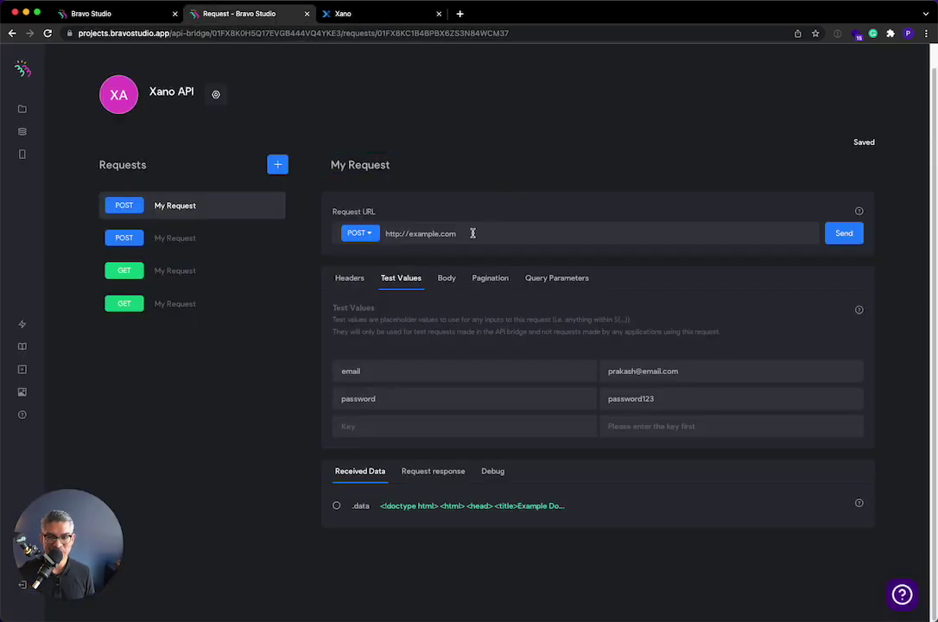
{"action": "key", "text": "super+a"}
{"action": "key", "text": "super+v"}
{"action": "left_click", "coordinate": [838, 235]}
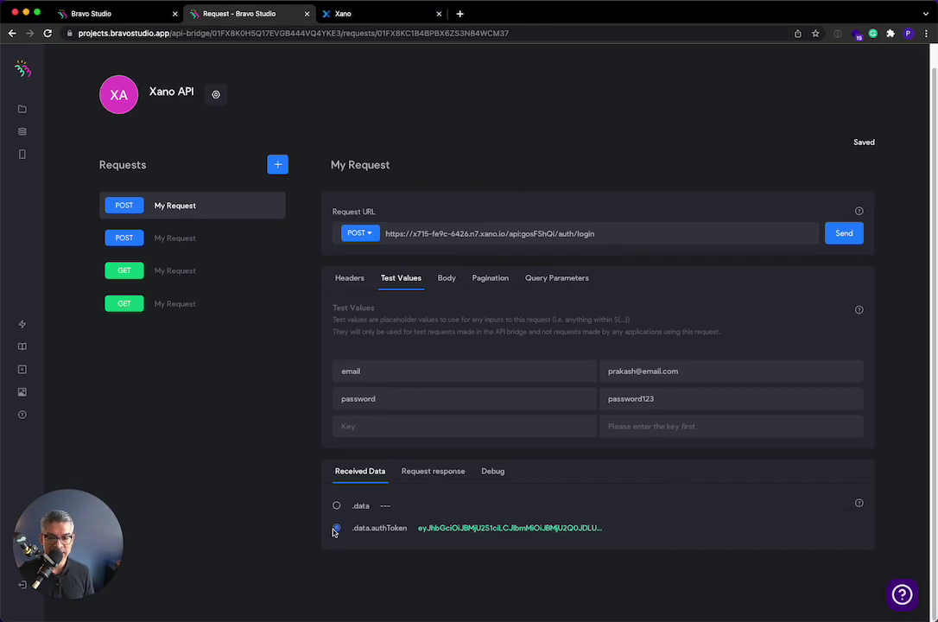
{"action": "left_click", "coordinate": [441, 471]}
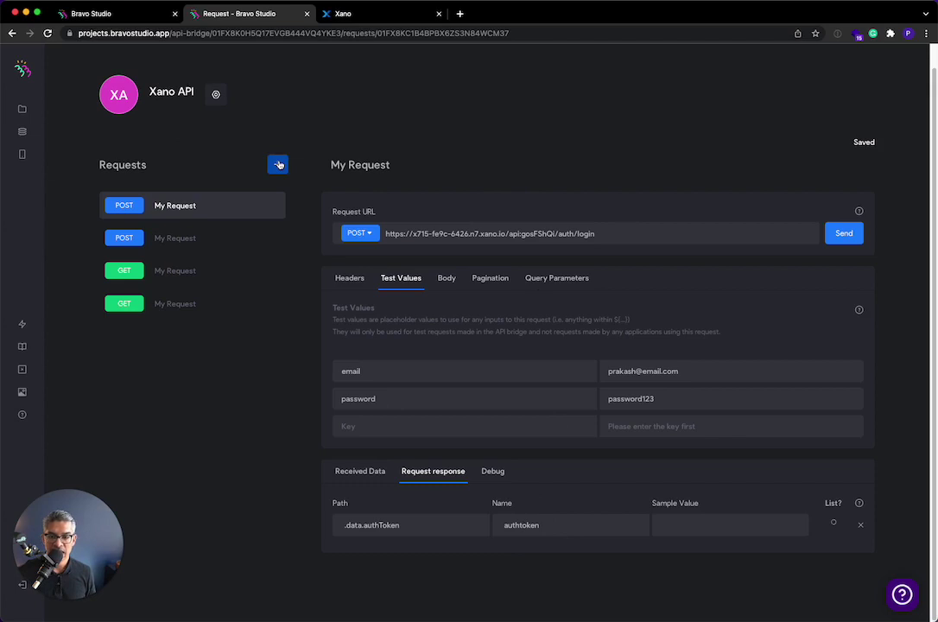
- Add a new request to the collection and require authentication on Xano's GET /products endpoint
{"action": "left_click", "coordinate": [278, 164]}
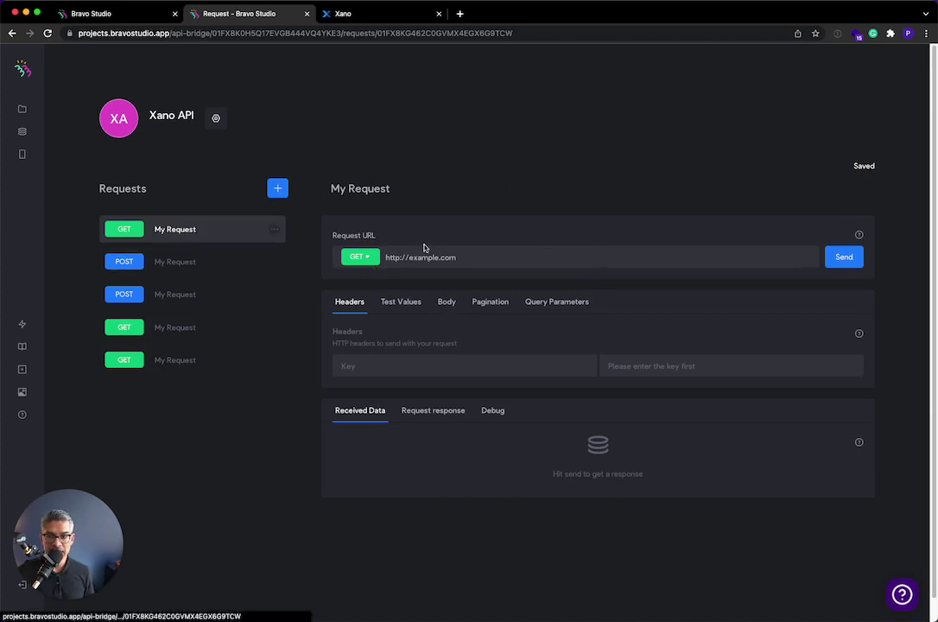
{"action": "left_click", "coordinate": [371, 18]}
{"action": "left_click", "coordinate": [84, 89]}
{"action": "scroll", "coordinate": [212, 392], "scroll_direction": "down", "scroll_amount": 3}
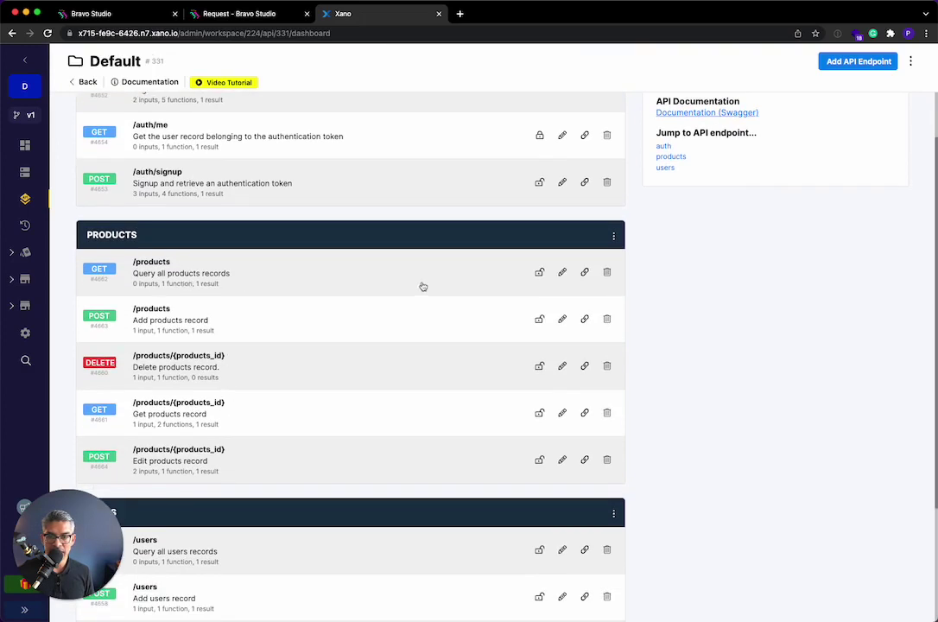
{"action": "left_click", "coordinate": [539, 273]}
- Test GET /products without a token and paste its endpoint URL into the new request
{"action": "left_click", "coordinate": [140, 273]}
{"action": "left_click", "coordinate": [867, 62]}
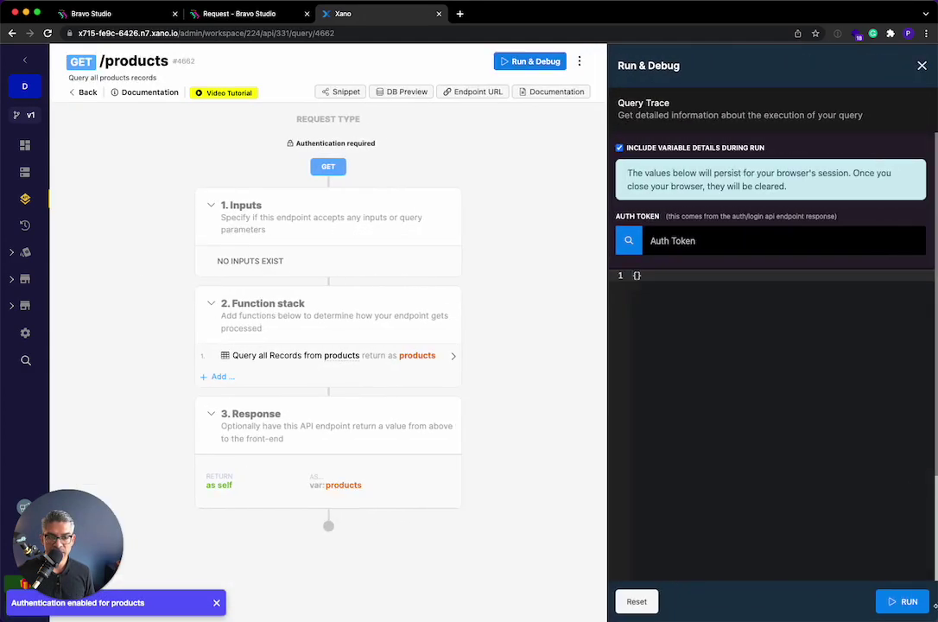
{"action": "left_click", "coordinate": [899, 602]}
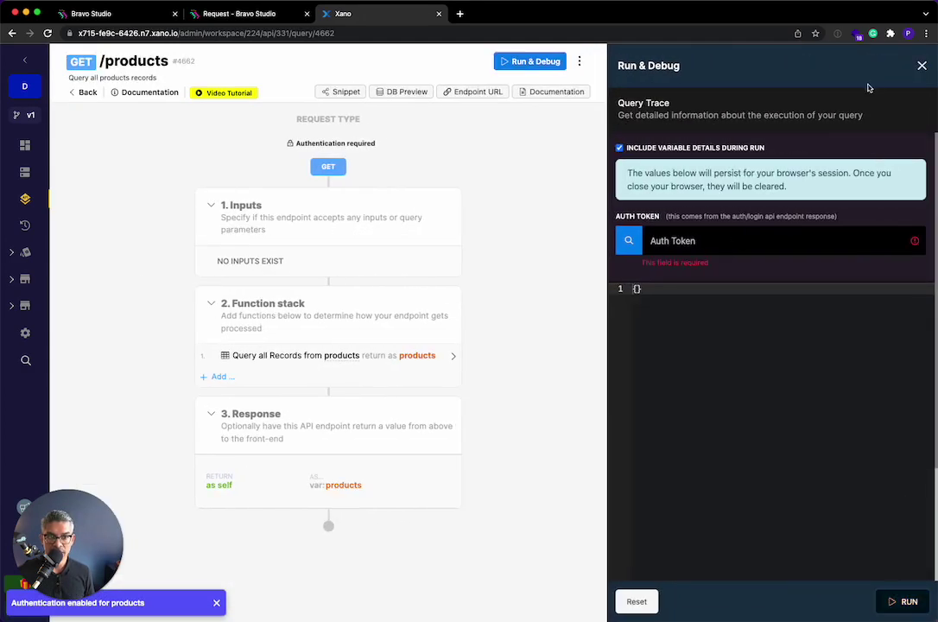
{"action": "left_click", "coordinate": [477, 93]}
{"action": "left_click", "coordinate": [243, 19]}
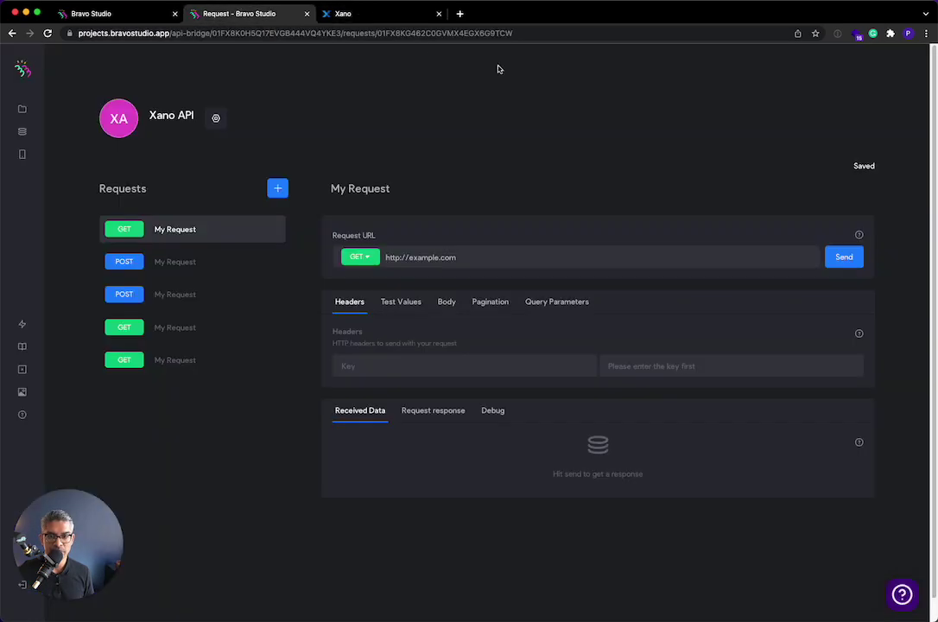
{"action": "triple_click", "coordinate": [478, 257]}
{"action": "key", "text": "super+v"}
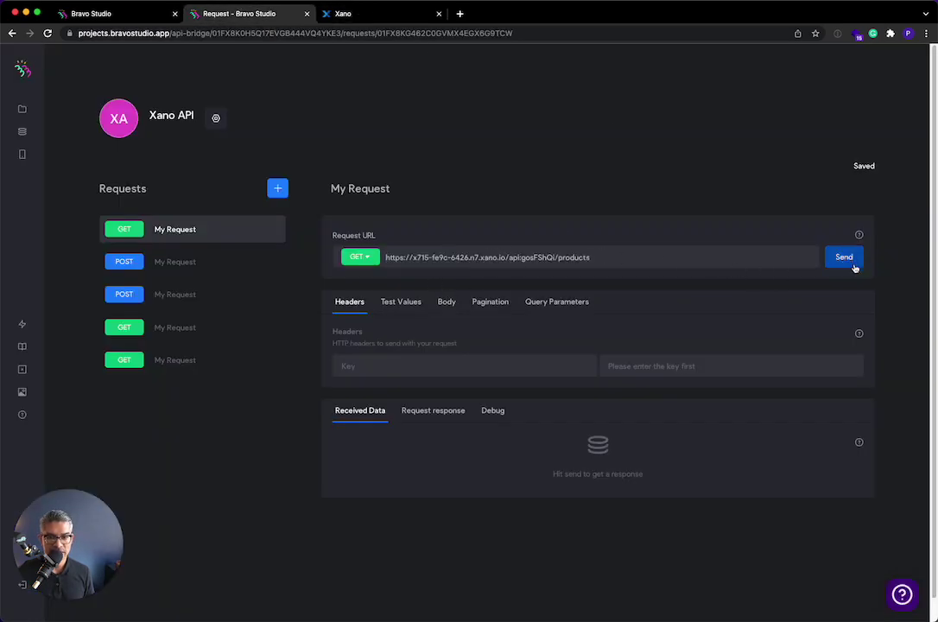
- After a 401 response, add header Authorization: Bearer ${authtoken}, check test values, and resend
{"action": "left_click", "coordinate": [854, 266]}
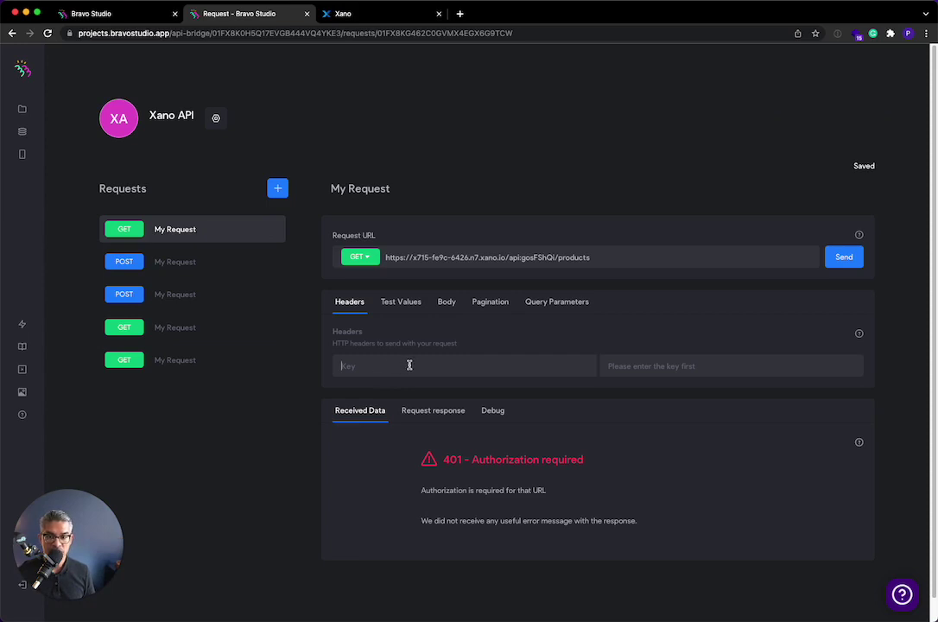
{"action": "left_click", "coordinate": [410, 365]}
{"action": "type", "text": "Author"}
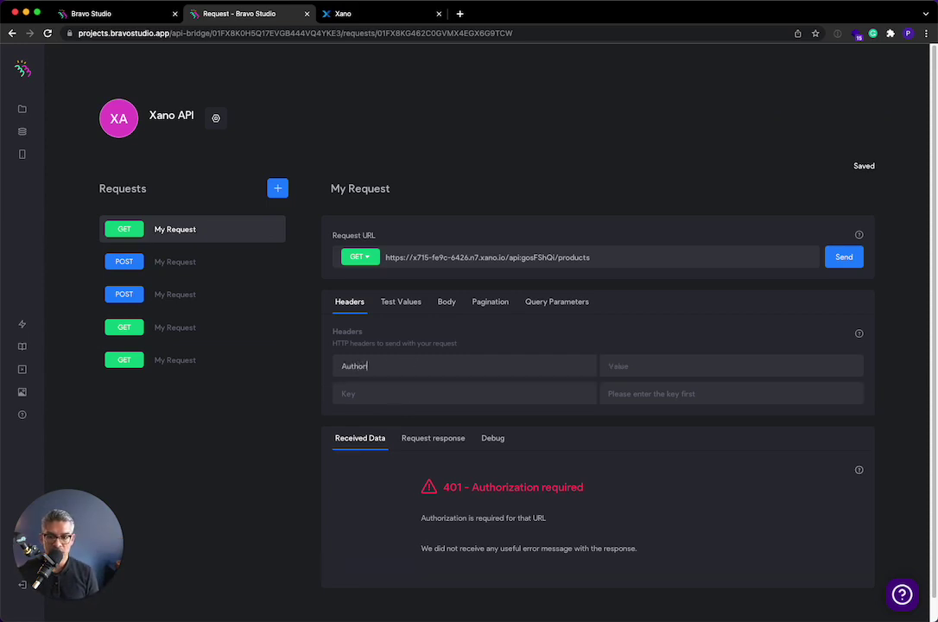
{"action": "type", "text": "ization"}
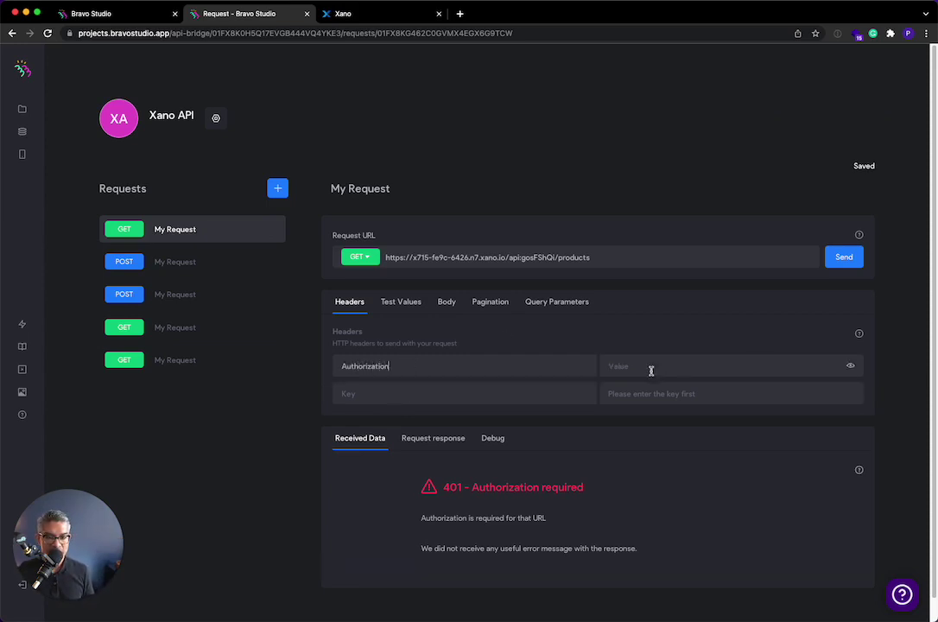
{"action": "left_click", "coordinate": [653, 369]}
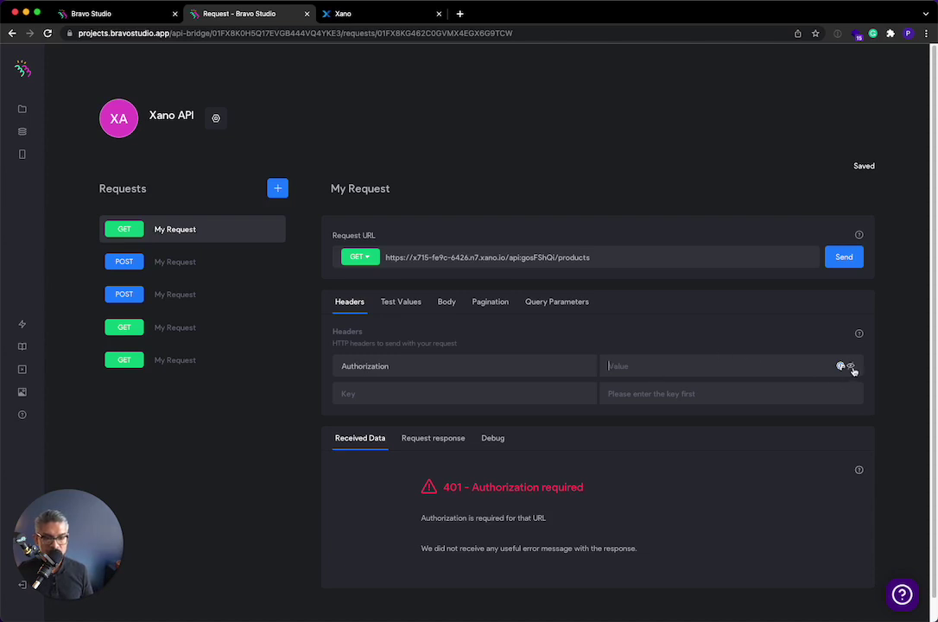
{"action": "type", "text": "Bearer ${authtoken"}
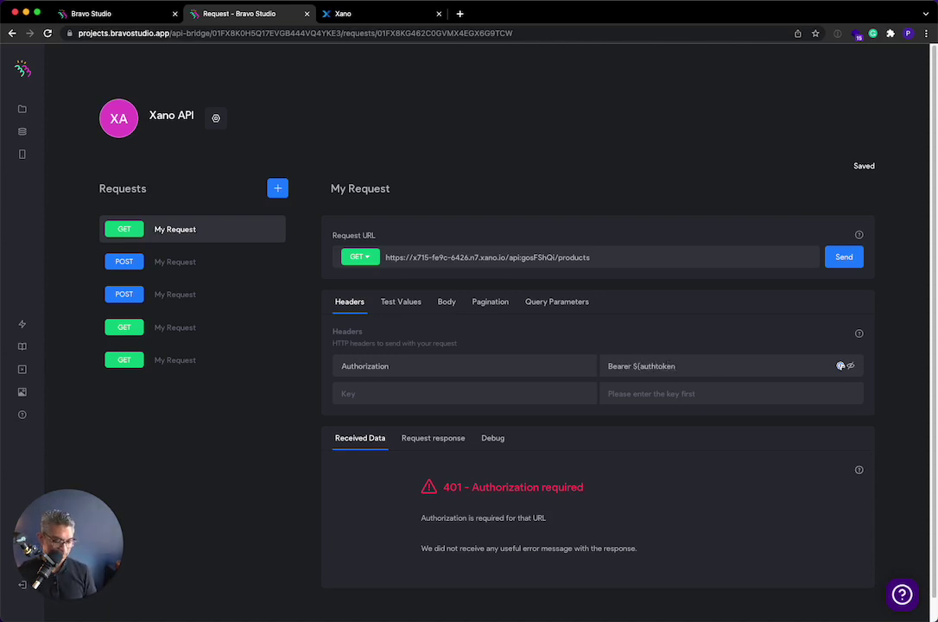
{"action": "double_click", "coordinate": [609, 366]}
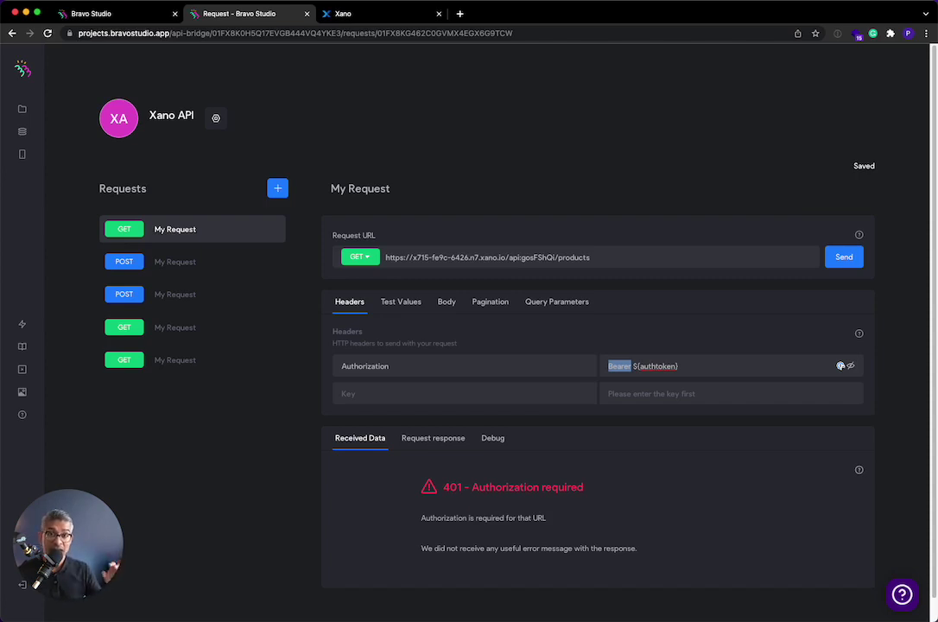
{"action": "left_click_drag", "start_coordinate": [640, 366], "coordinate": [680, 367]}
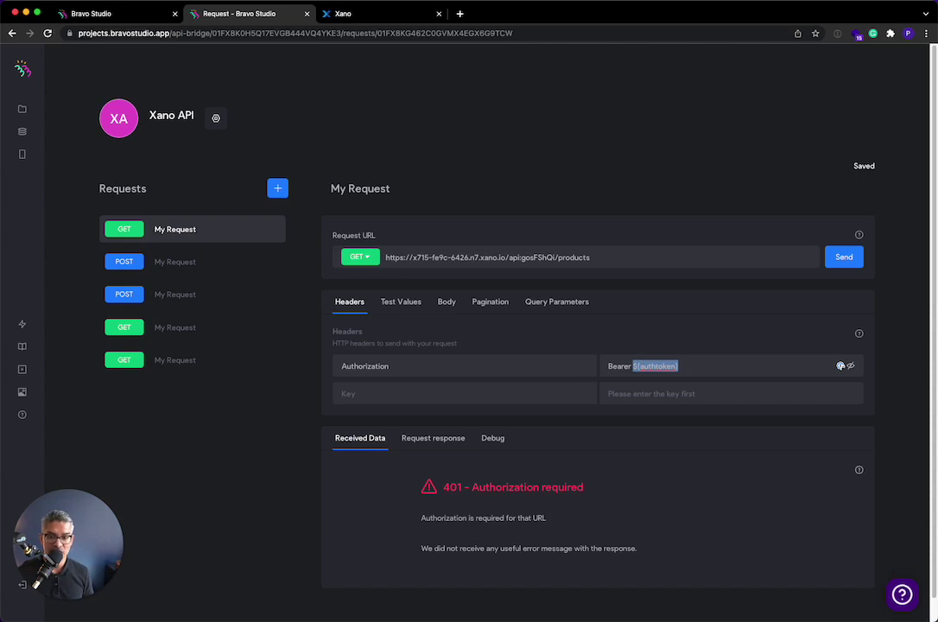
{"action": "left_click", "coordinate": [630, 427]}
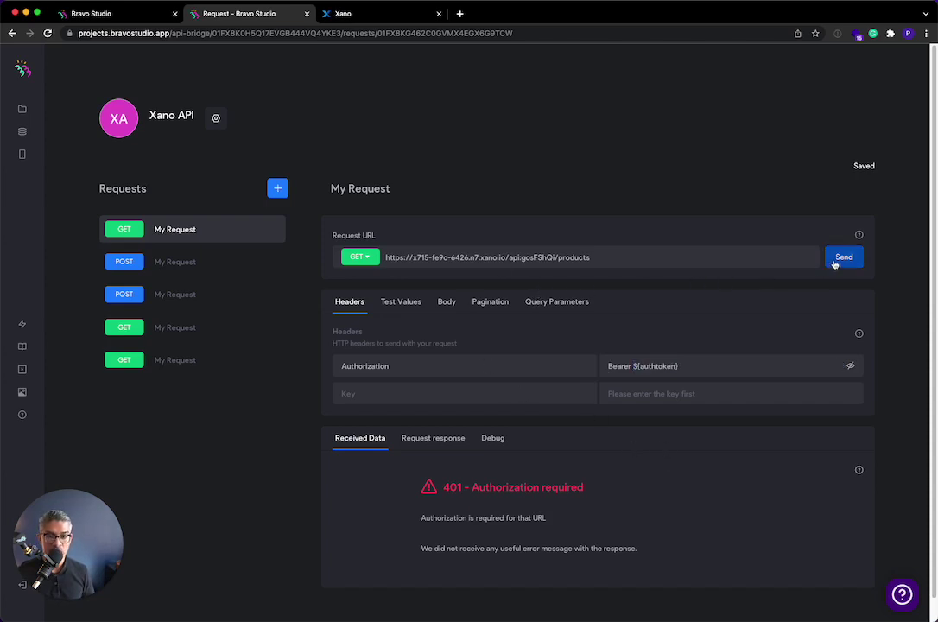
{"action": "left_click", "coordinate": [401, 301]}
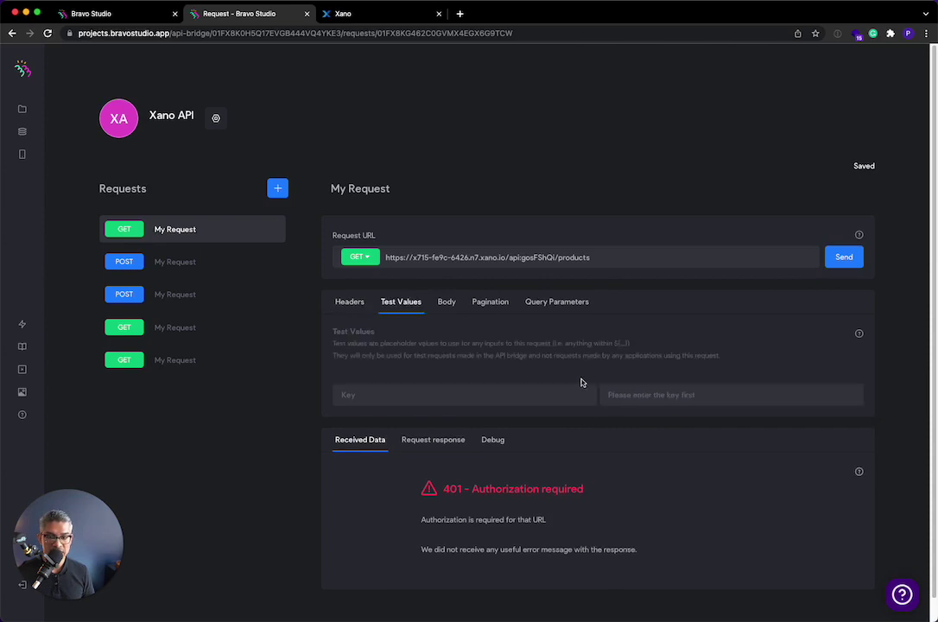
{"action": "left_click", "coordinate": [844, 257]}
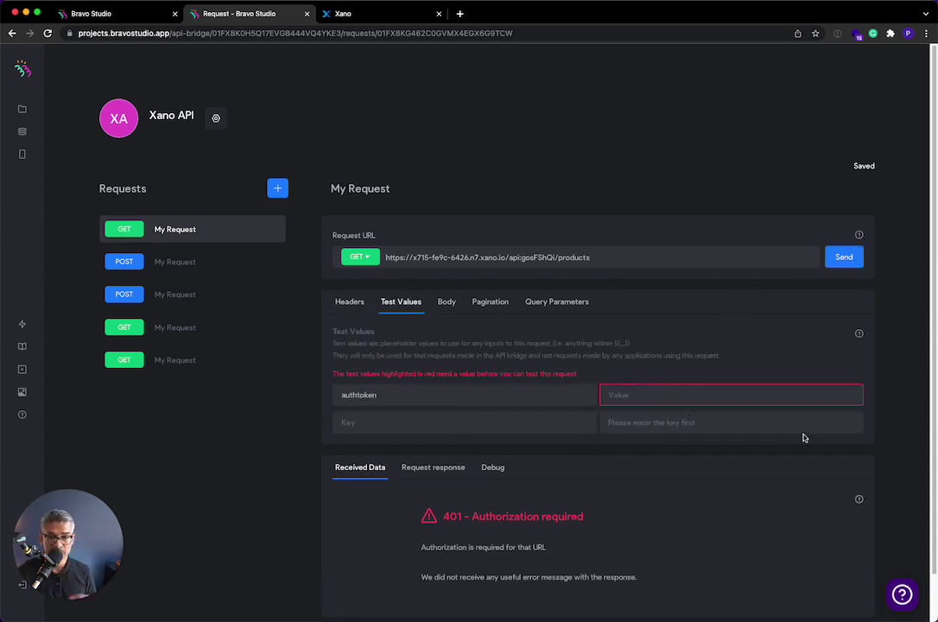
- Run Xano's /auth/login endpoint with test credentials and copy the returned auth token
{"action": "left_click", "coordinate": [385, 14]}
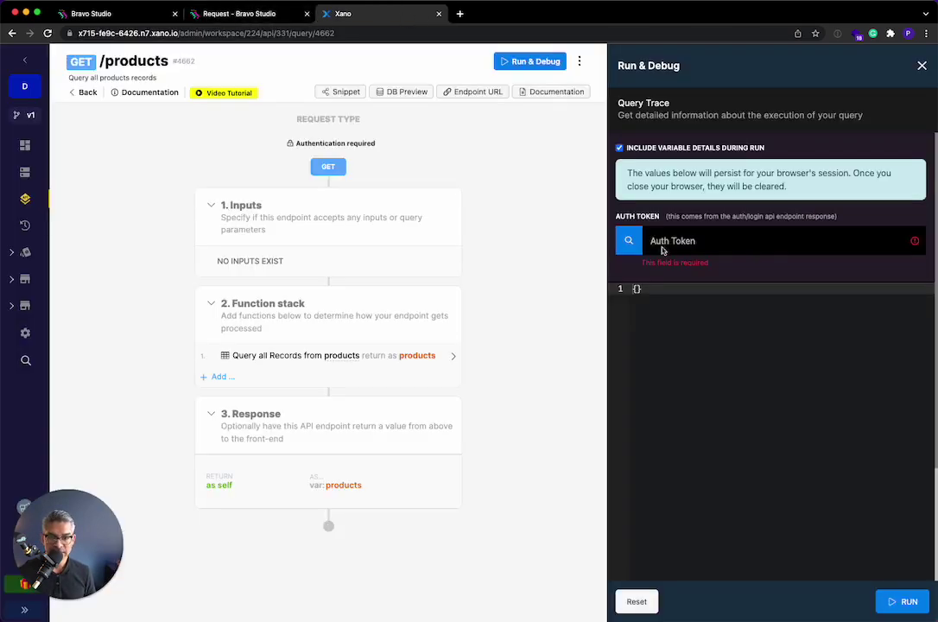
{"action": "left_click", "coordinate": [83, 91]}
{"action": "left_click", "coordinate": [198, 140]}
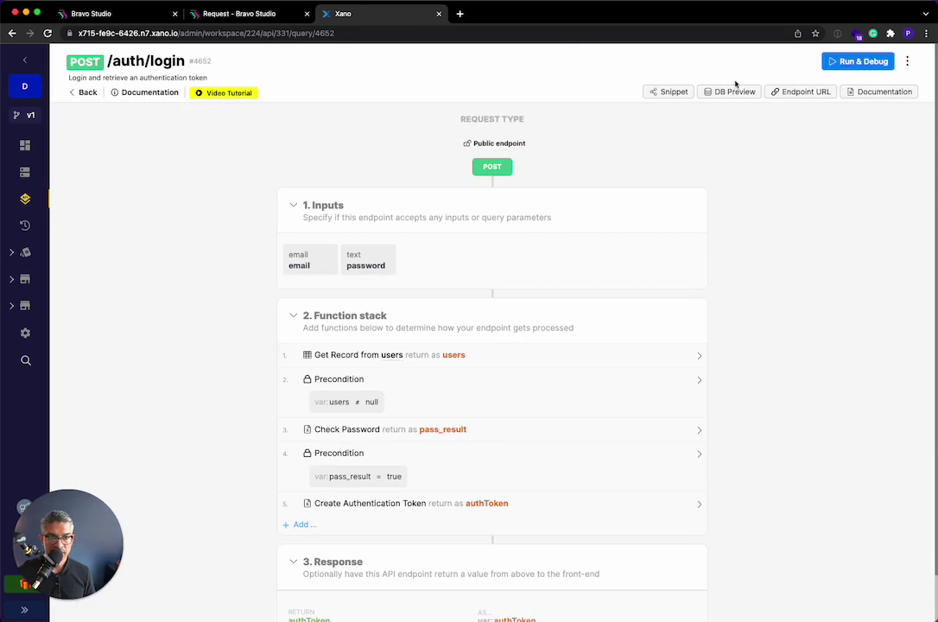
{"action": "left_click", "coordinate": [828, 65]}
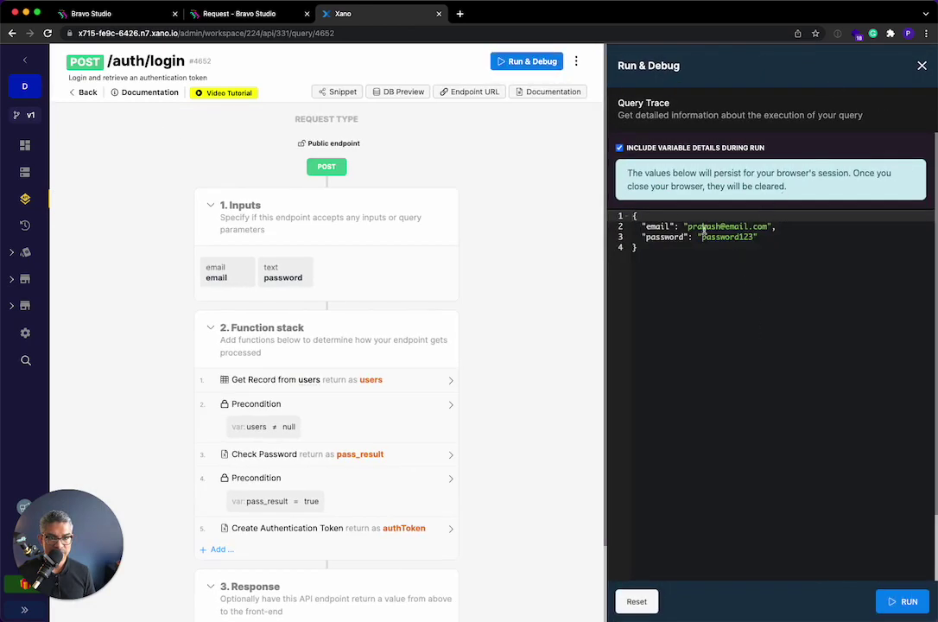
{"action": "left_click", "coordinate": [904, 603]}
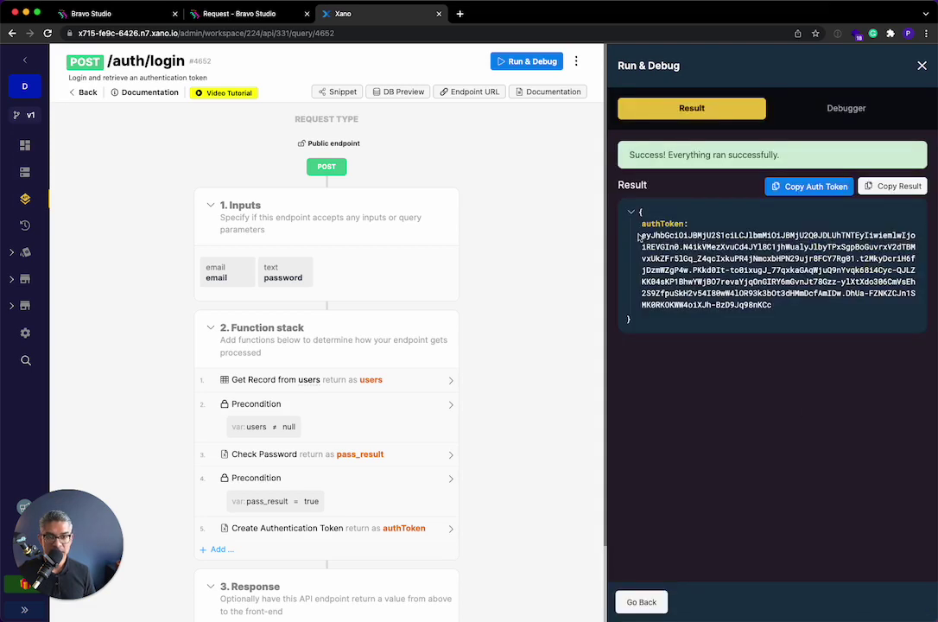
{"action": "left_click_drag", "start_coordinate": [642, 234], "coordinate": [801, 314]}
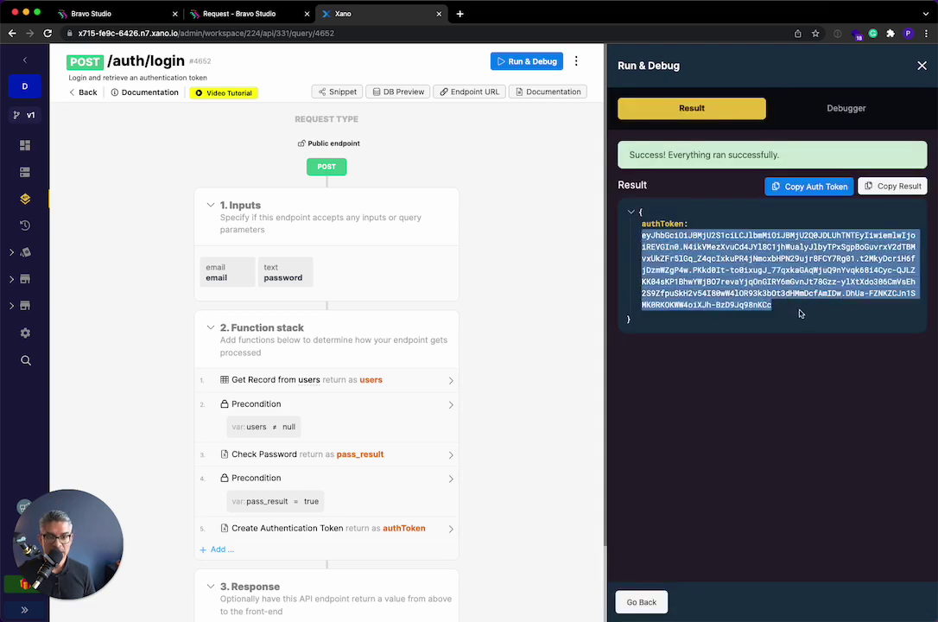
{"action": "left_click", "coordinate": [798, 187]}
- Paste the token as the authtoken test value and resend, returning the Jacket product record
{"action": "left_click", "coordinate": [216, 13]}
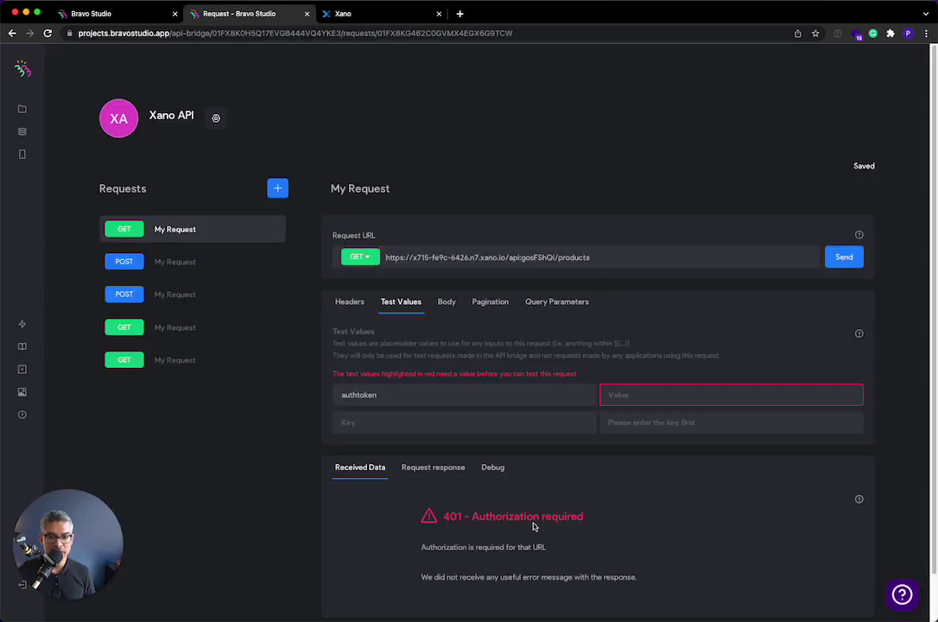
{"action": "left_click", "coordinate": [633, 389]}
{"action": "key", "text": "super+v"}
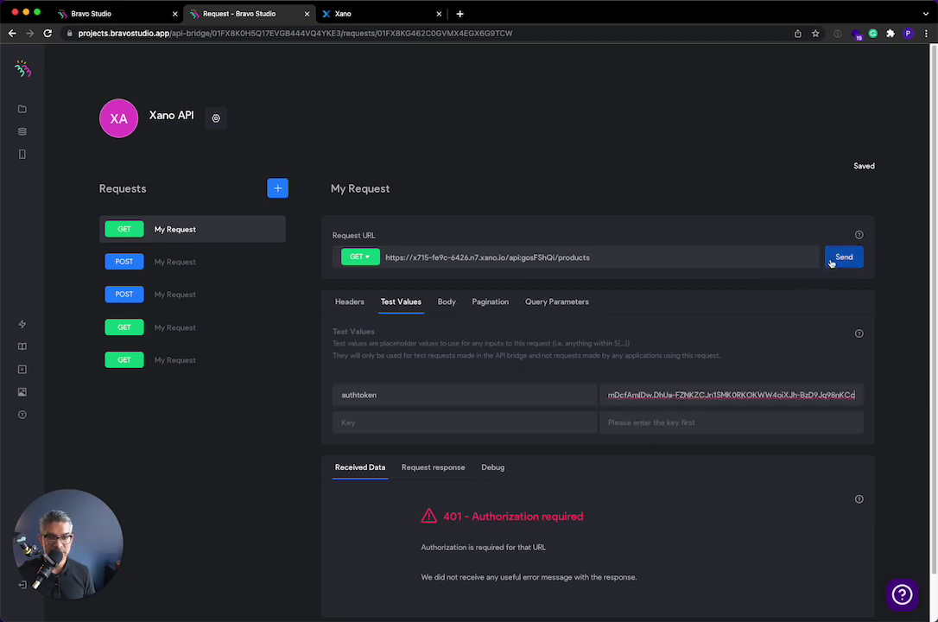
{"action": "left_click", "coordinate": [835, 258]}
{"action": "scroll", "coordinate": [407, 545], "scroll_direction": "down", "scroll_amount": 1}
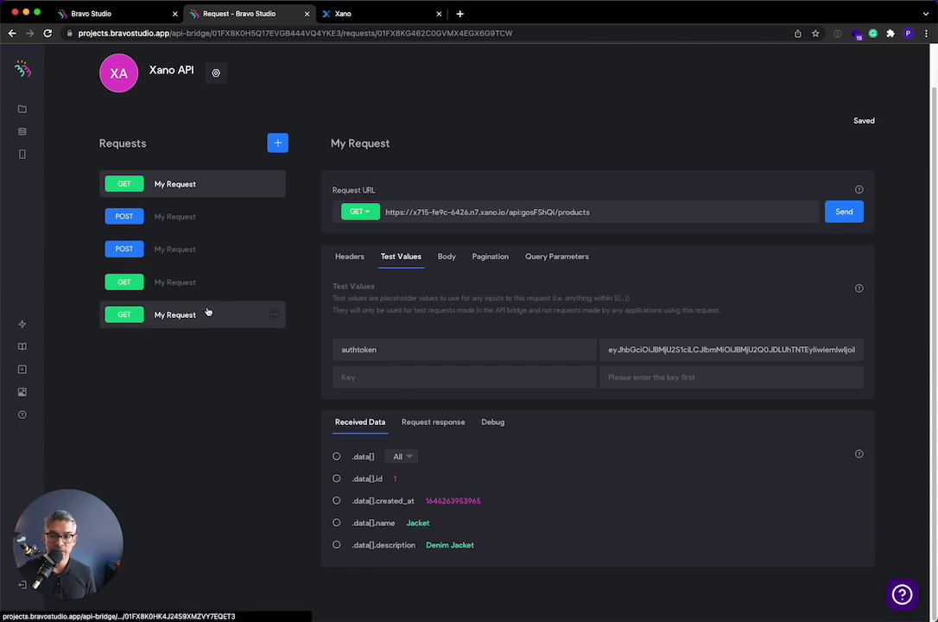
- Review the Xano API requests, including the single-product JSON body, then return to API Collections
{"action": "left_click", "coordinate": [208, 313]}
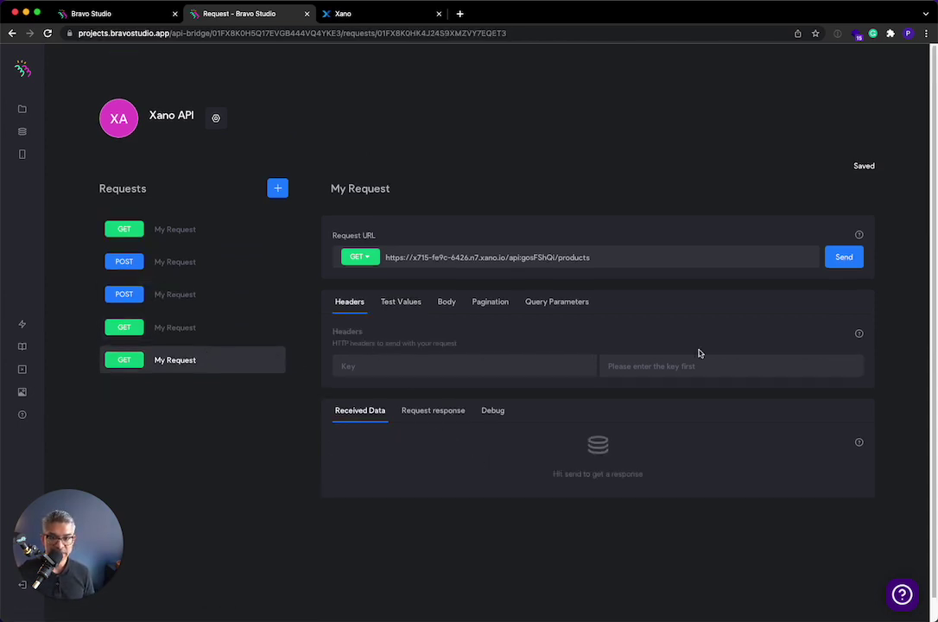
{"action": "left_click", "coordinate": [187, 336]}
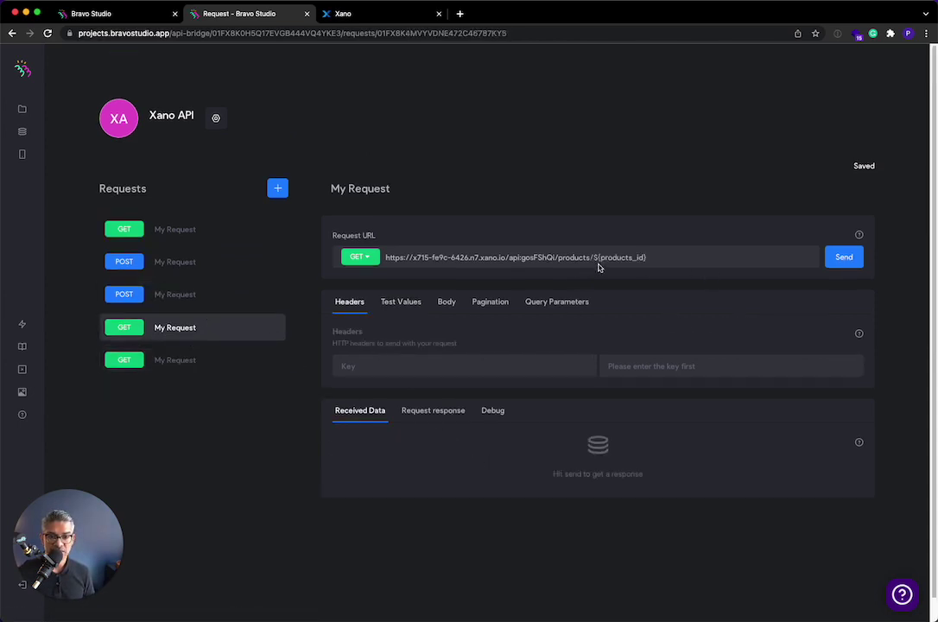
{"action": "left_click", "coordinate": [449, 304]}
{"action": "left_click_drag", "start_coordinate": [399, 394], "coordinate": [336, 357]}
{"action": "left_click", "coordinate": [388, 402]}
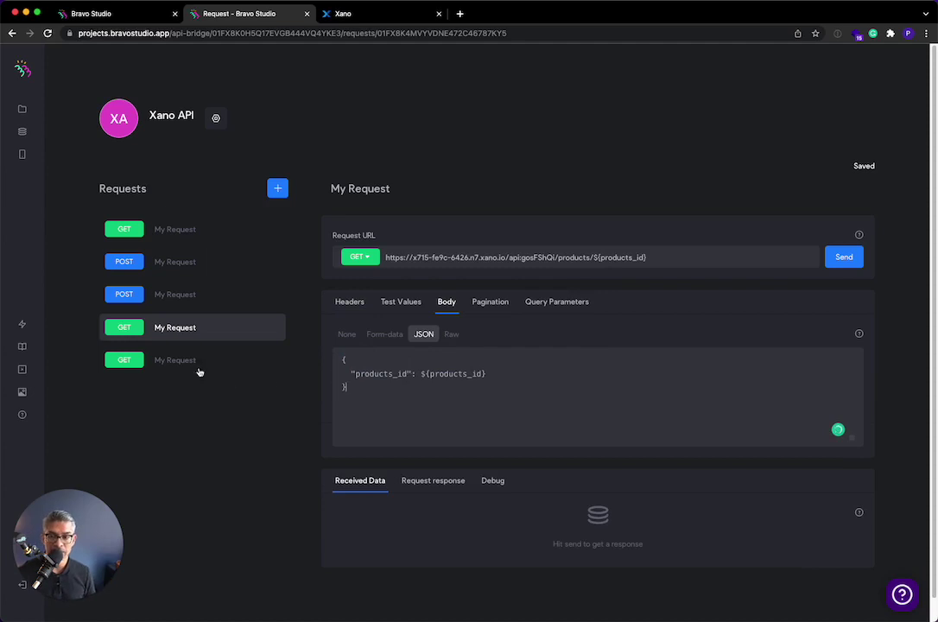
{"action": "left_click", "coordinate": [159, 295]}
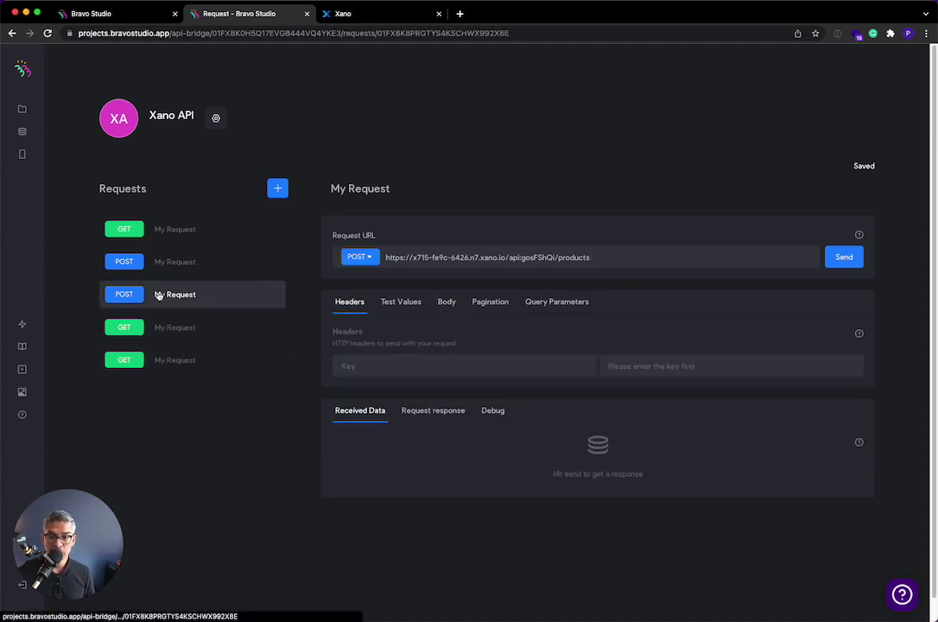
{"action": "left_click", "coordinate": [176, 264]}
{"action": "left_click", "coordinate": [191, 235]}
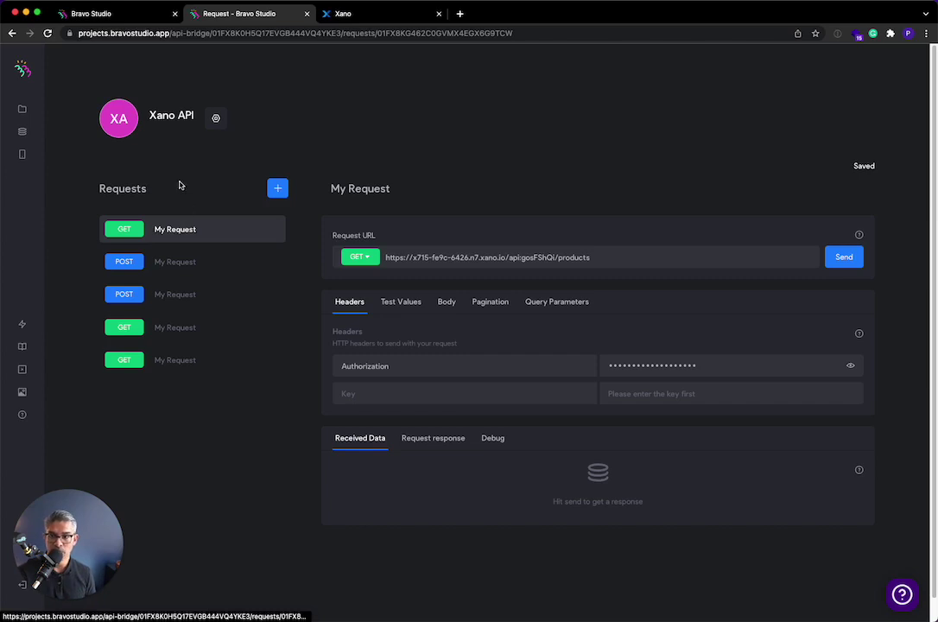
{"action": "left_click", "coordinate": [22, 132]}
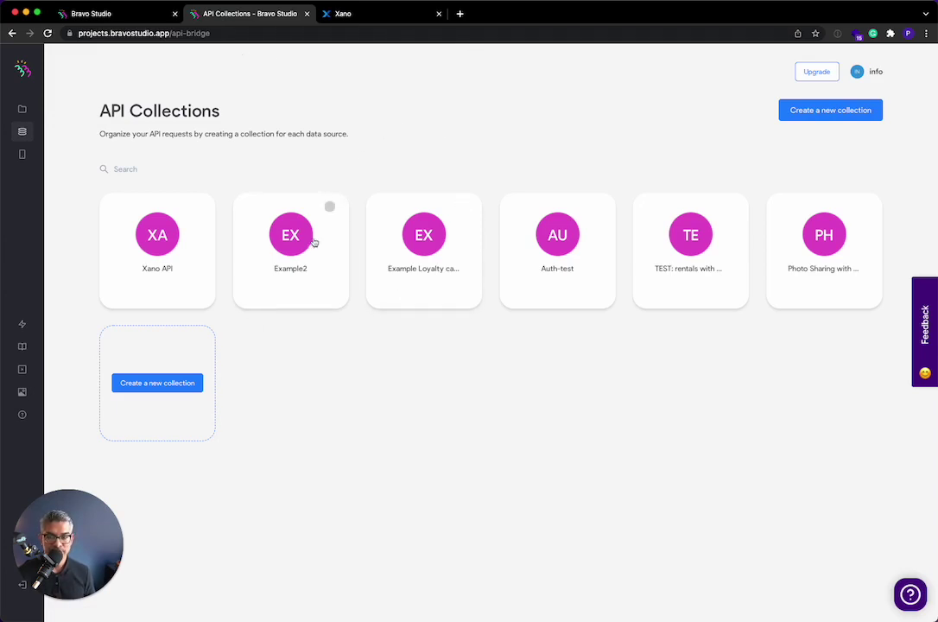
- Start a new collection using Swagger import, then bring Xano back up
{"action": "left_click", "coordinate": [832, 113]}
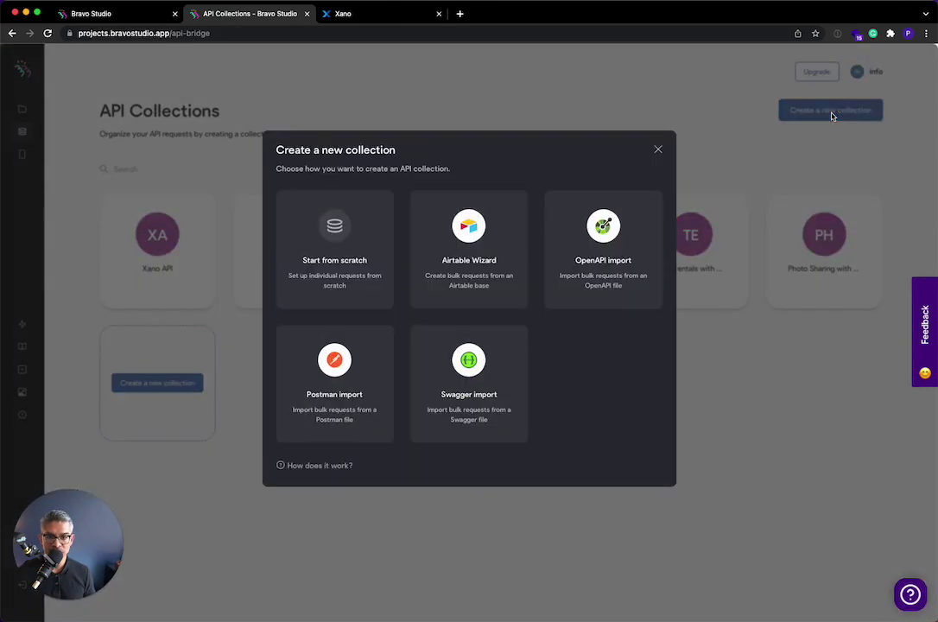
{"action": "left_click", "coordinate": [484, 406]}
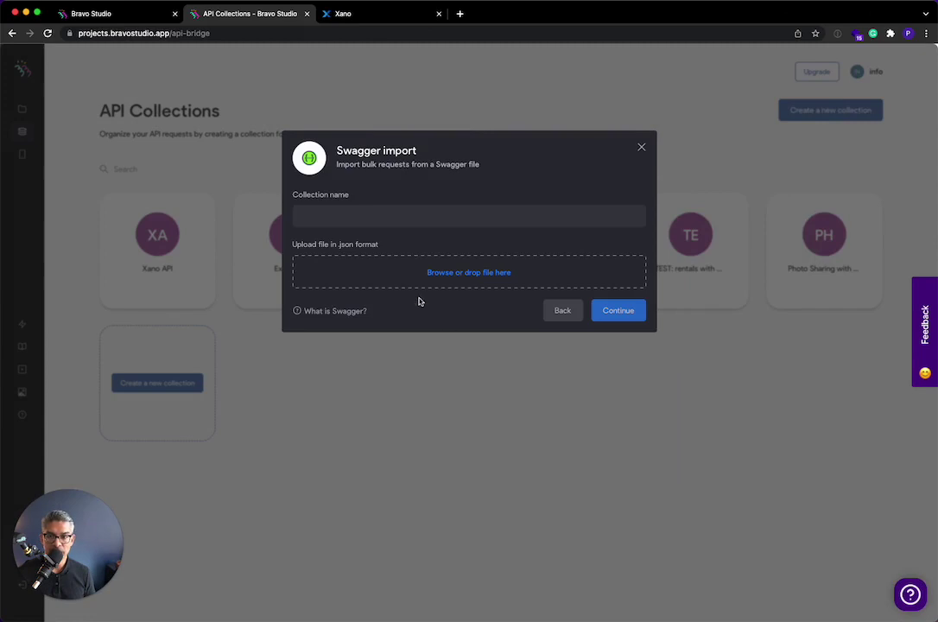
{"action": "left_click", "coordinate": [344, 13]}
- Open the Default API group's Swagger documentation and follow its /apispec link
{"action": "left_click", "coordinate": [84, 92]}
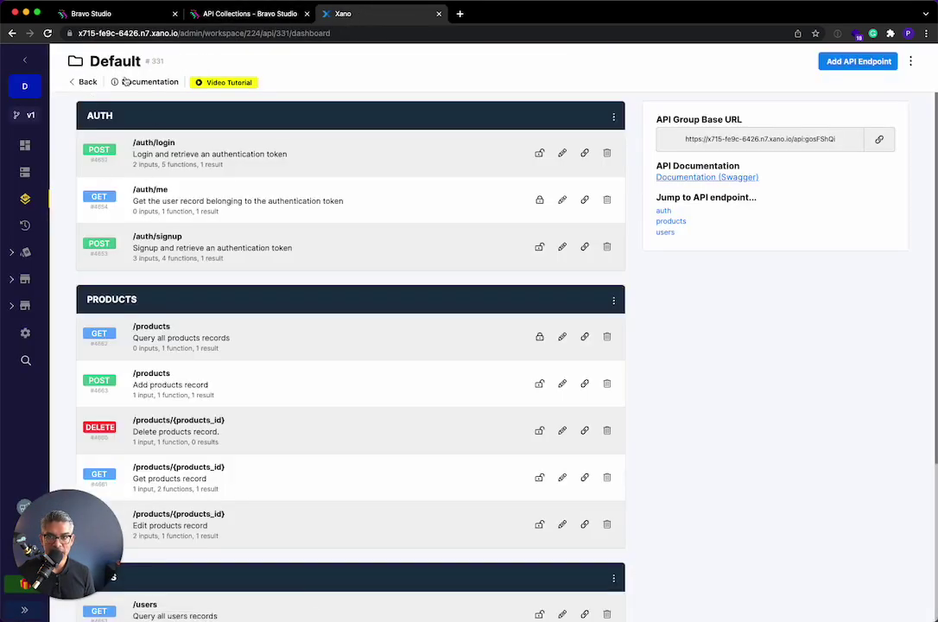
{"action": "left_click", "coordinate": [698, 178]}
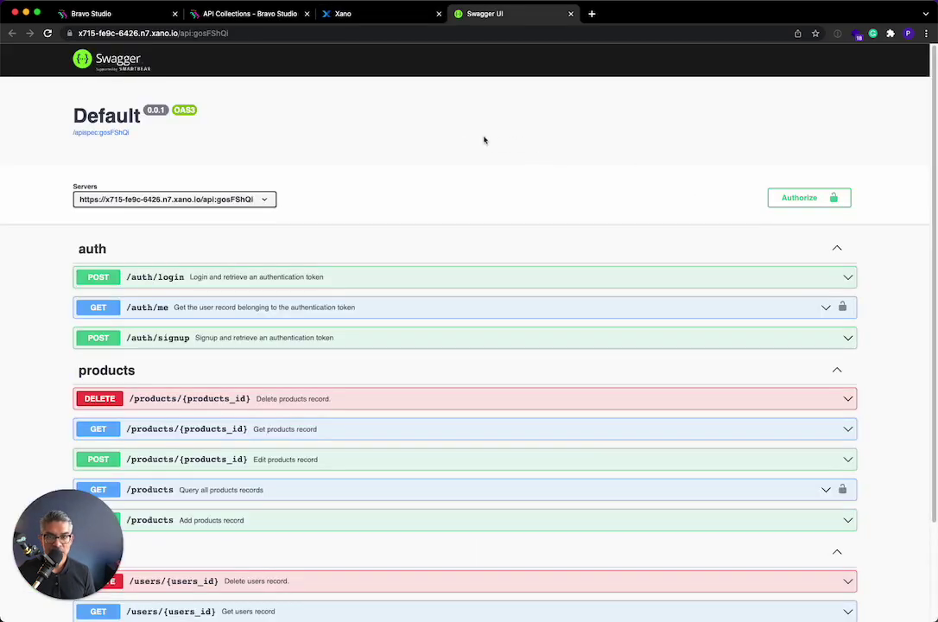
{"action": "left_click", "coordinate": [114, 135]}
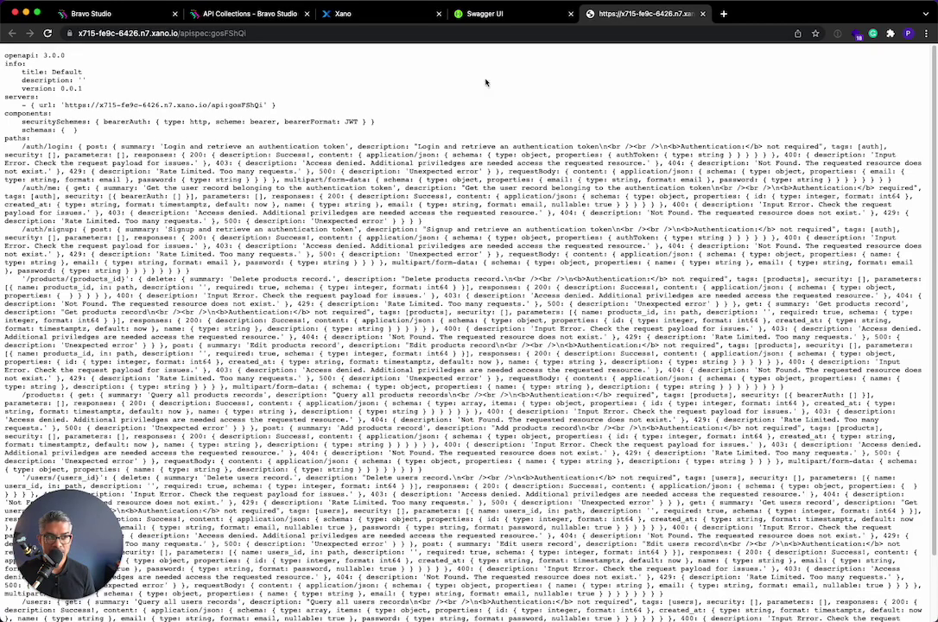
- Append ?type=json to the spec URL to display it as raw JSON
{"action": "left_click", "coordinate": [294, 34]}
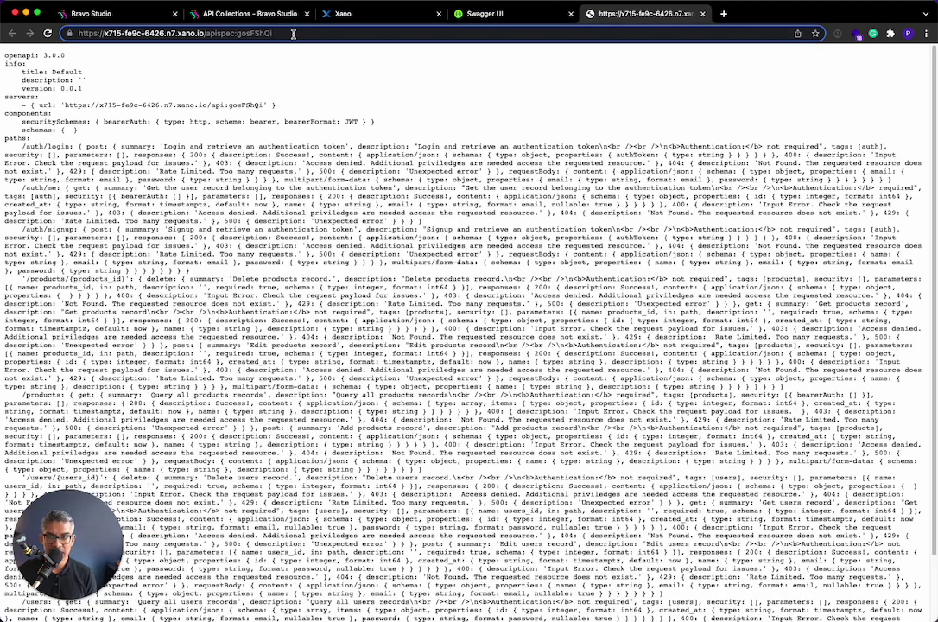
{"action": "type", "text": "?type=json"}
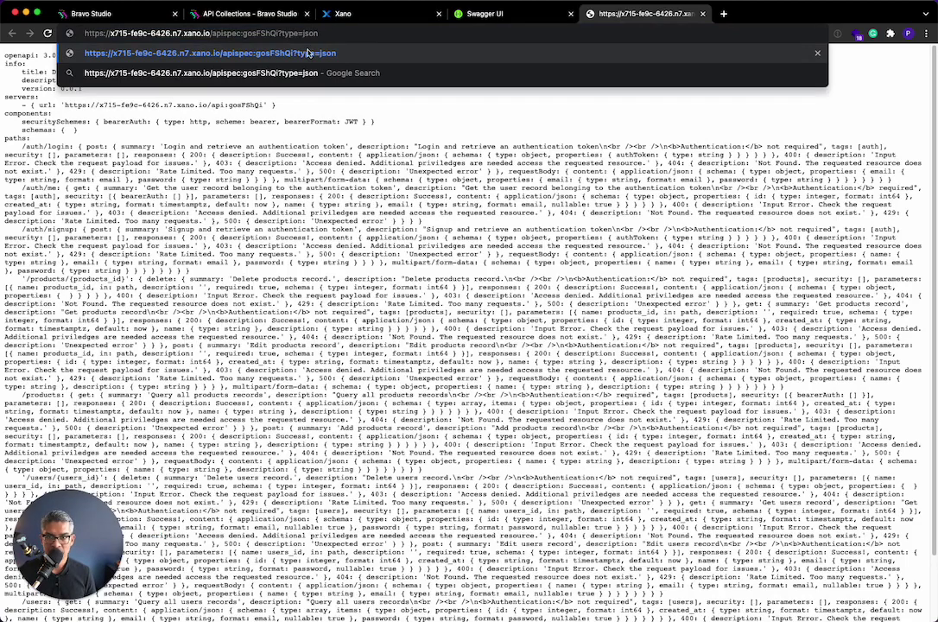
{"action": "key", "text": "Return"}
{"action": "scroll", "coordinate": [505, 413], "scroll_direction": "down", "scroll_amount": 2}
{"action": "scroll", "coordinate": [490, 454], "scroll_direction": "up", "scroll_amount": 2}
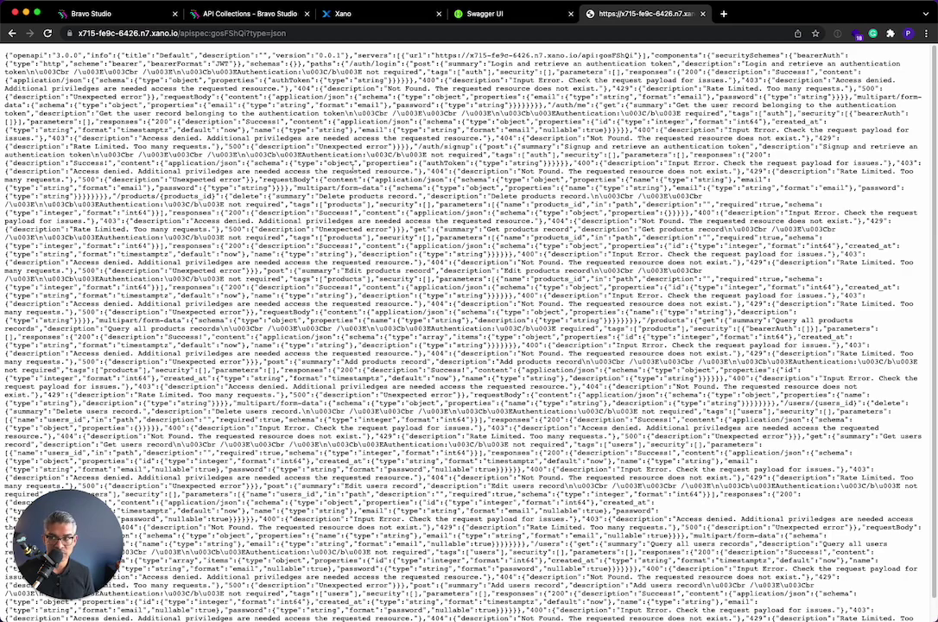
- Save the JSON spec page as bravo_xano_api.json
{"action": "key", "text": "super+s"}
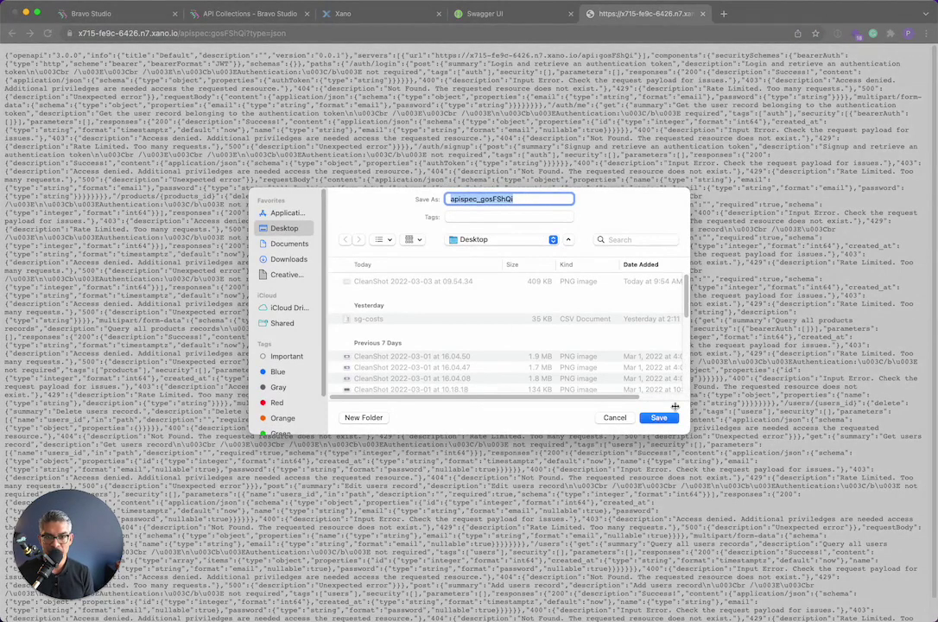
{"action": "type", "text": "bravo_xa"}
{"action": "key", "text": "BackSpace"}
{"action": "type", "text": "xano_api.json"}
{"action": "key", "text": "Return"}
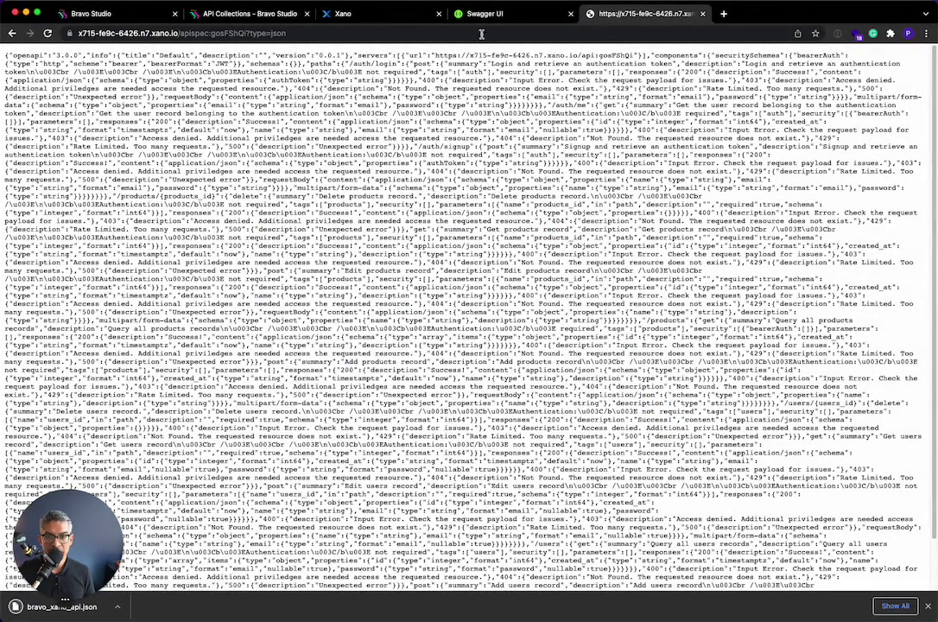
- Upload bravo_xano_api.json in the Swagger import and name the collection Xano Swagger API
{"action": "left_click", "coordinate": [492, 14]}
{"action": "left_click", "coordinate": [269, 12]}
{"action": "left_click", "coordinate": [499, 270]}
{"action": "left_click", "coordinate": [402, 247]}
{"action": "left_click", "coordinate": [659, 417]}
{"action": "left_click", "coordinate": [346, 210]}
{"action": "type", "text": "Xano Swagger API"}
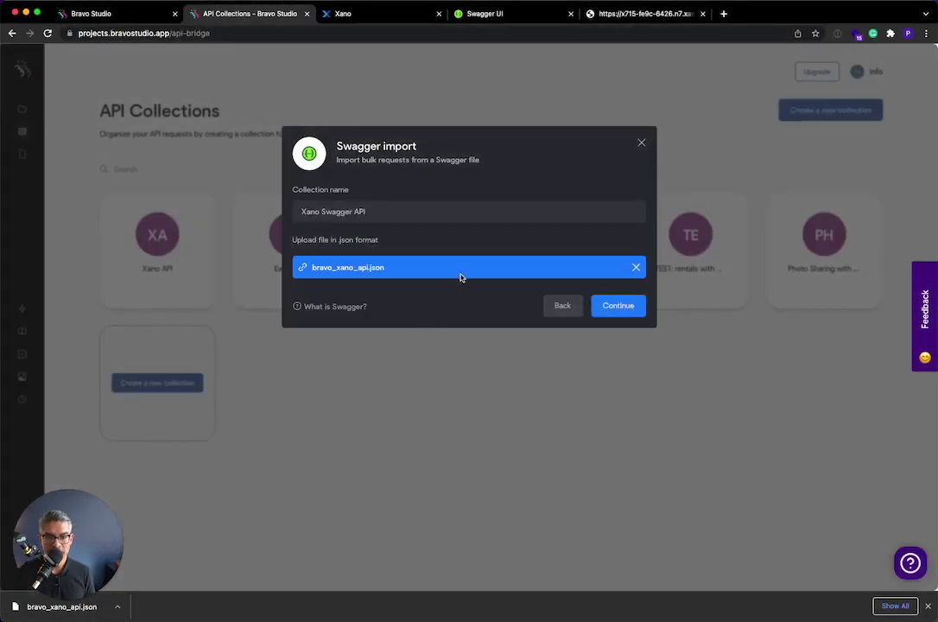
{"action": "left_click", "coordinate": [610, 306]}
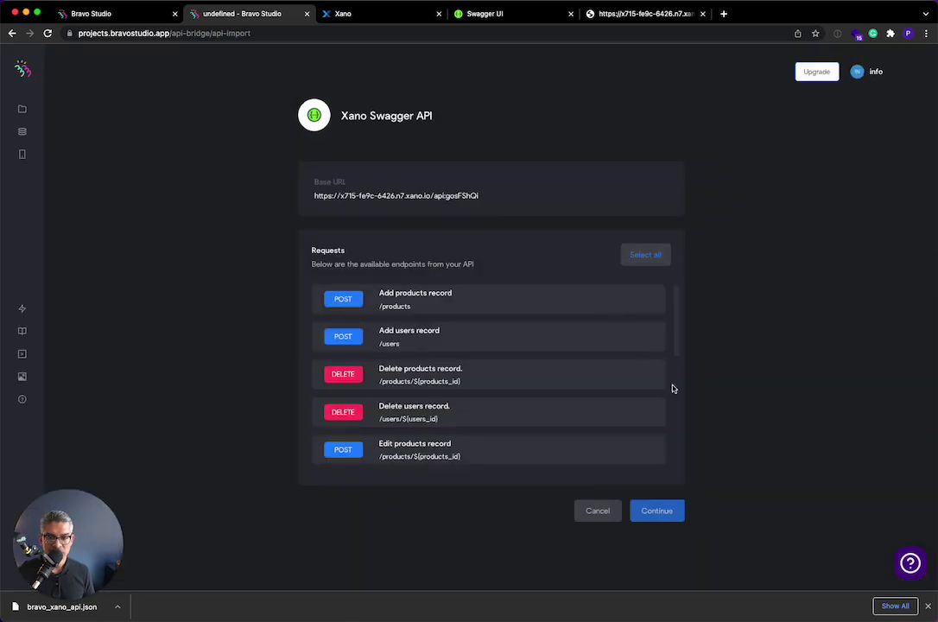
- Select all endpoints in the spec and import them
{"action": "scroll", "coordinate": [360, 354], "scroll_direction": "down", "scroll_amount": 2}
{"action": "scroll", "coordinate": [485, 409], "scroll_direction": "up", "scroll_amount": 2}
{"action": "scroll", "coordinate": [488, 402], "scroll_direction": "down", "scroll_amount": 5}
{"action": "scroll", "coordinate": [488, 403], "scroll_direction": "down", "scroll_amount": 3}
{"action": "scroll", "coordinate": [488, 403], "scroll_direction": "up", "scroll_amount": 8}
{"action": "scroll", "coordinate": [490, 403], "scroll_direction": "down", "scroll_amount": 8}
{"action": "scroll", "coordinate": [490, 402], "scroll_direction": "up", "scroll_amount": 5}
{"action": "left_click", "coordinate": [637, 256]}
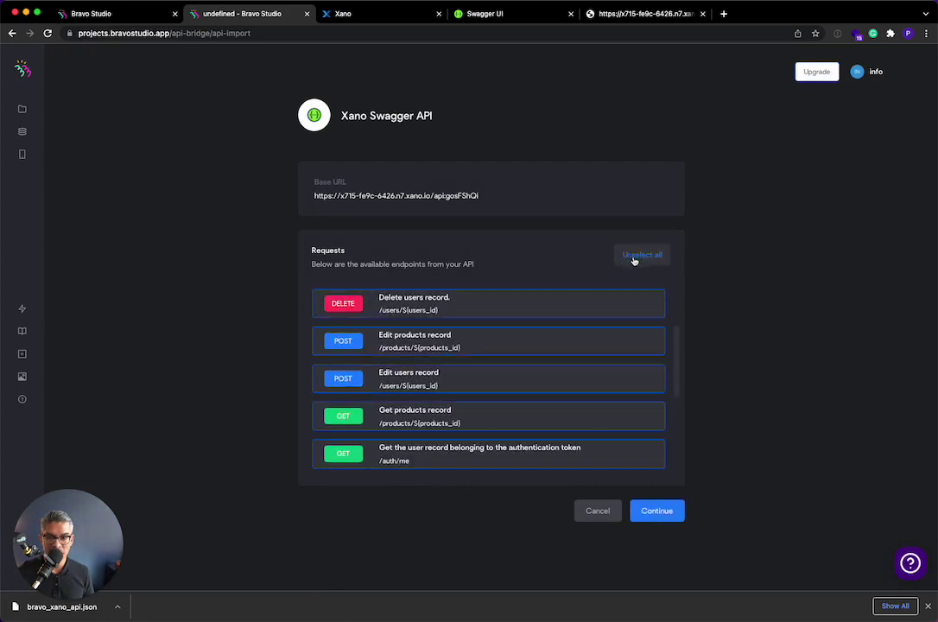
{"action": "left_click", "coordinate": [677, 510]}
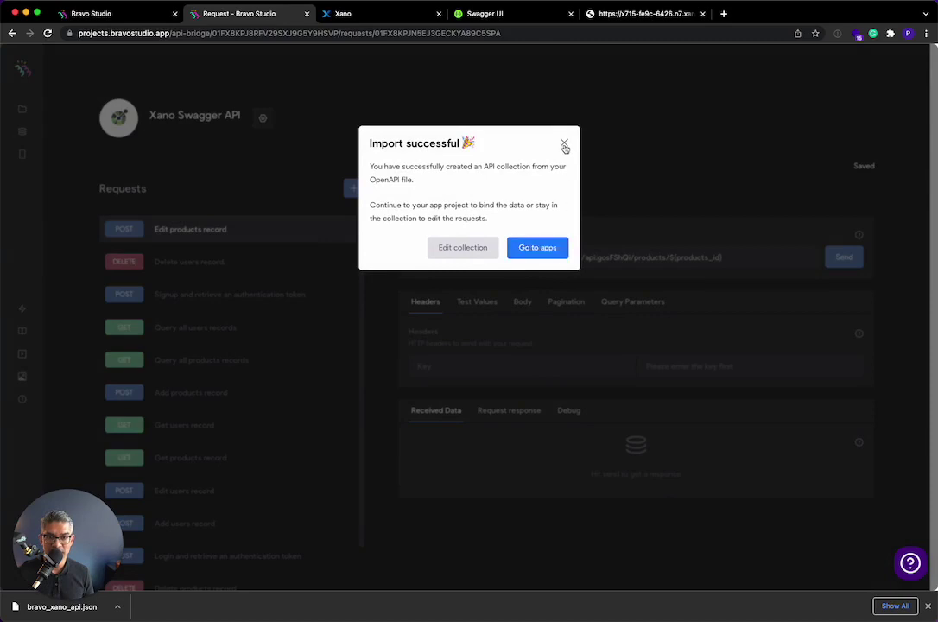
- Dismiss the success message, inspect the users and signup requests' body, then return to API Collections
{"action": "left_click", "coordinate": [565, 144]}
{"action": "scroll", "coordinate": [337, 357], "scroll_direction": "down", "scroll_amount": 2}
{"action": "left_click", "coordinate": [162, 277]}
{"action": "left_click", "coordinate": [237, 294]}
{"action": "left_click", "coordinate": [523, 301]}
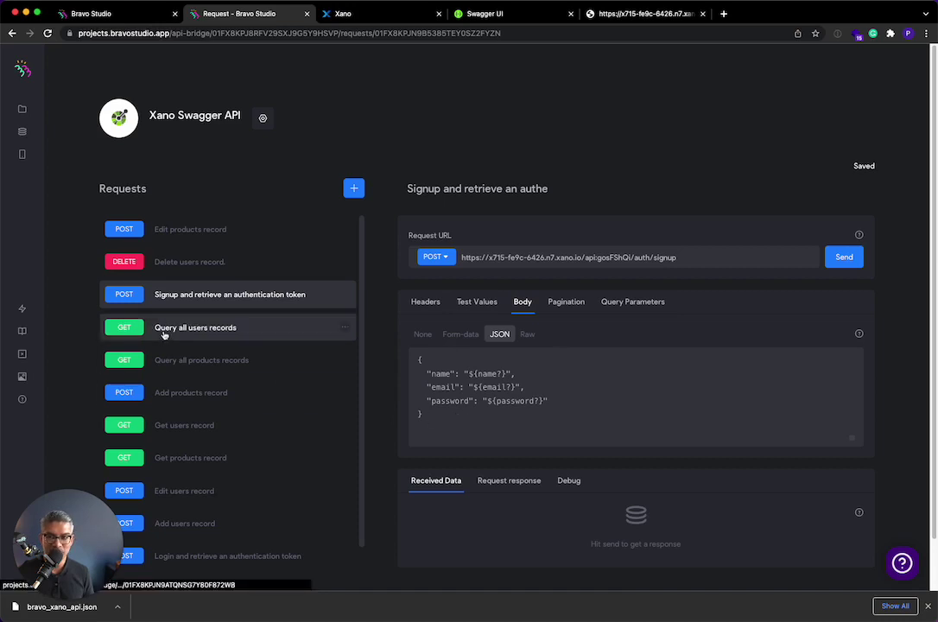
{"action": "scroll", "coordinate": [163, 336], "scroll_direction": "down", "scroll_amount": 2}
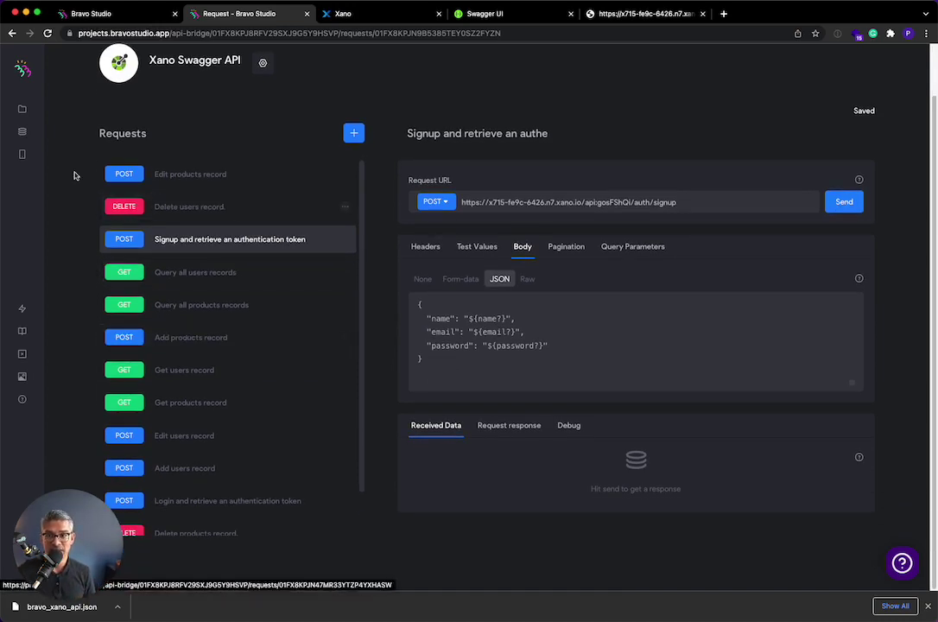
{"action": "left_click", "coordinate": [21, 131]}
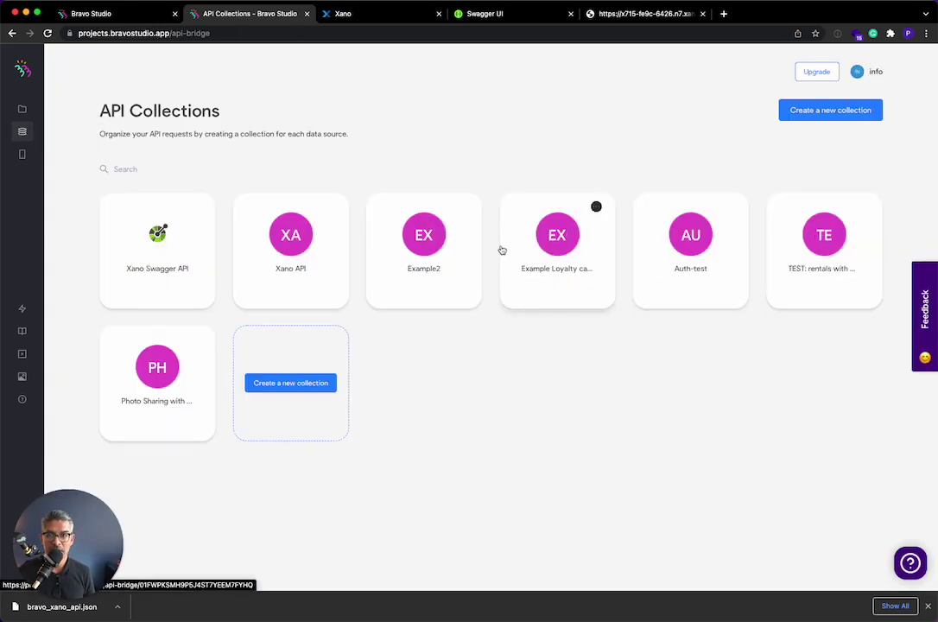